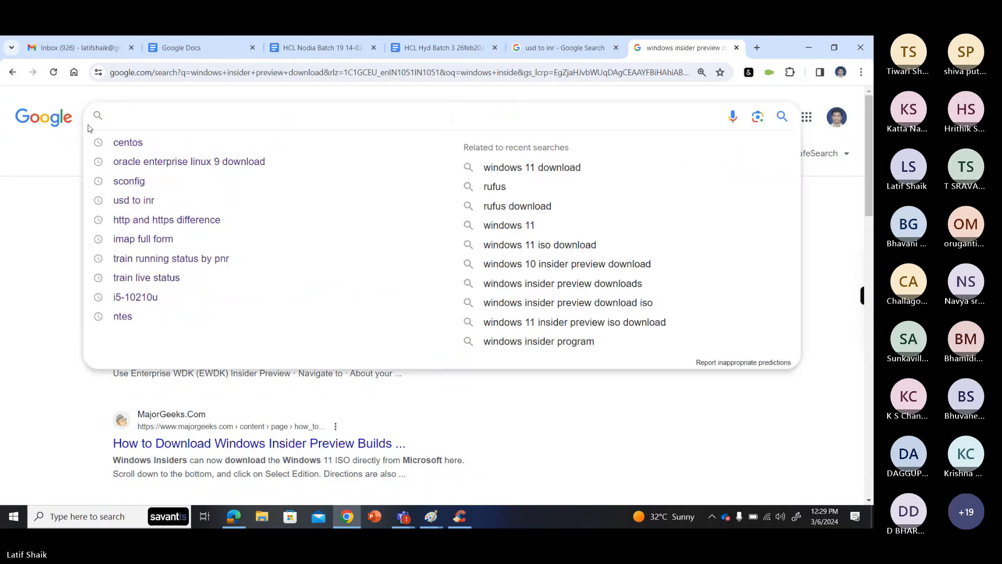
# - Search Google for "Device Drivers"
pyautogui.write('Device ')
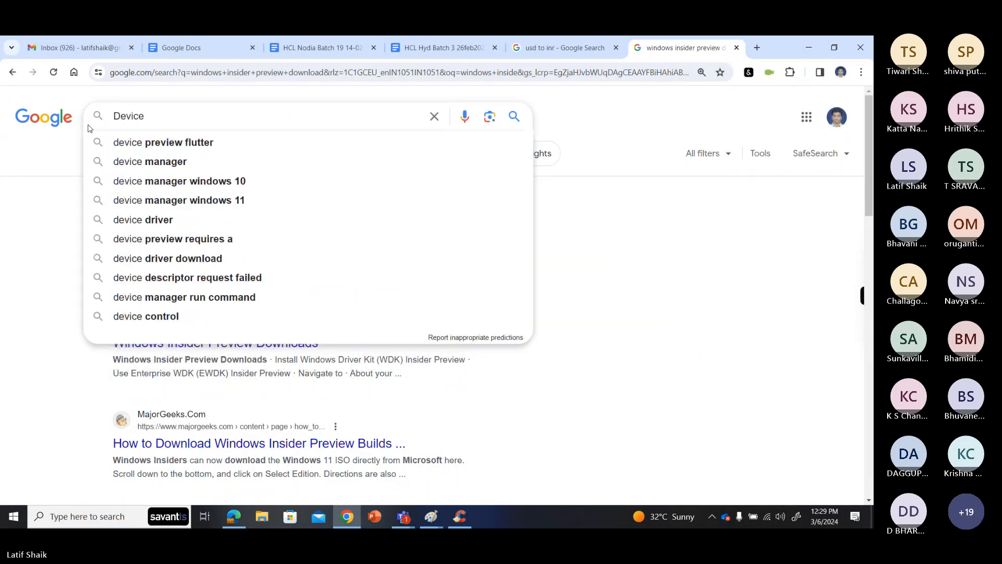
pyautogui.write('Drivers')
pyautogui.press('Return')
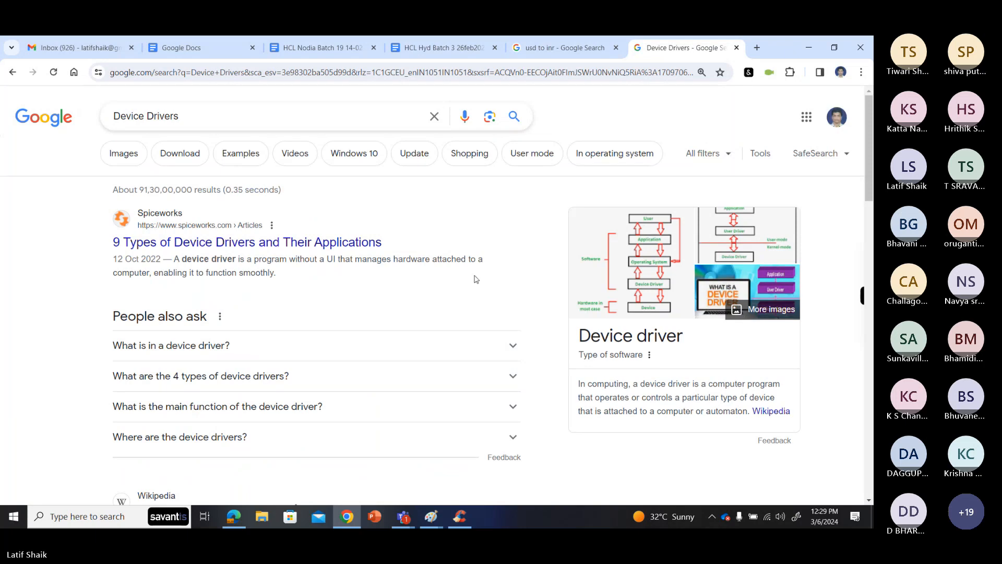
# - Copy the Wikipedia result's definition from "a device driver is a computer program" through "attached to a computer"
pyautogui.scroll(-3, 570, 293)
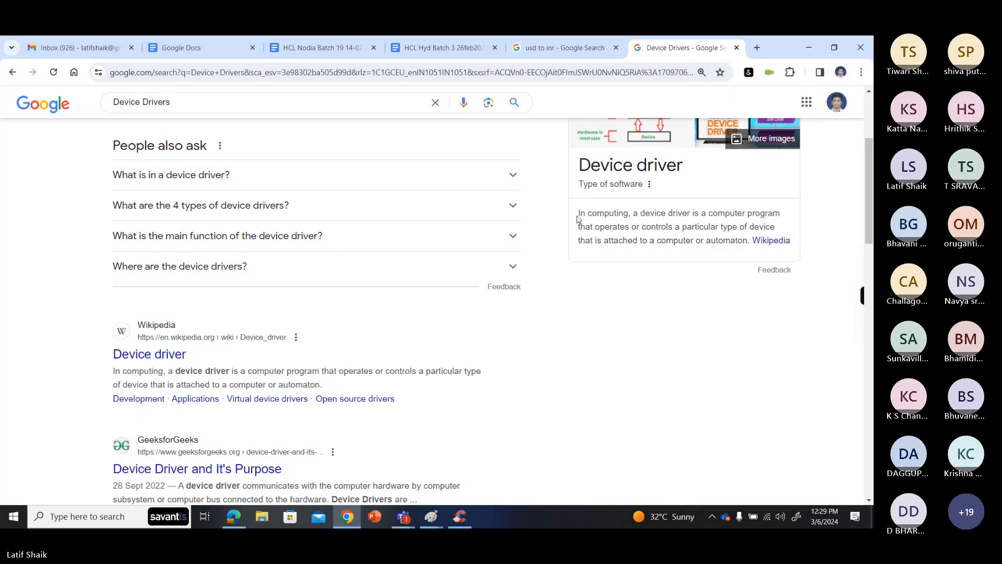
pyautogui.moveTo(577, 215); pyautogui.dragTo(694, 241)
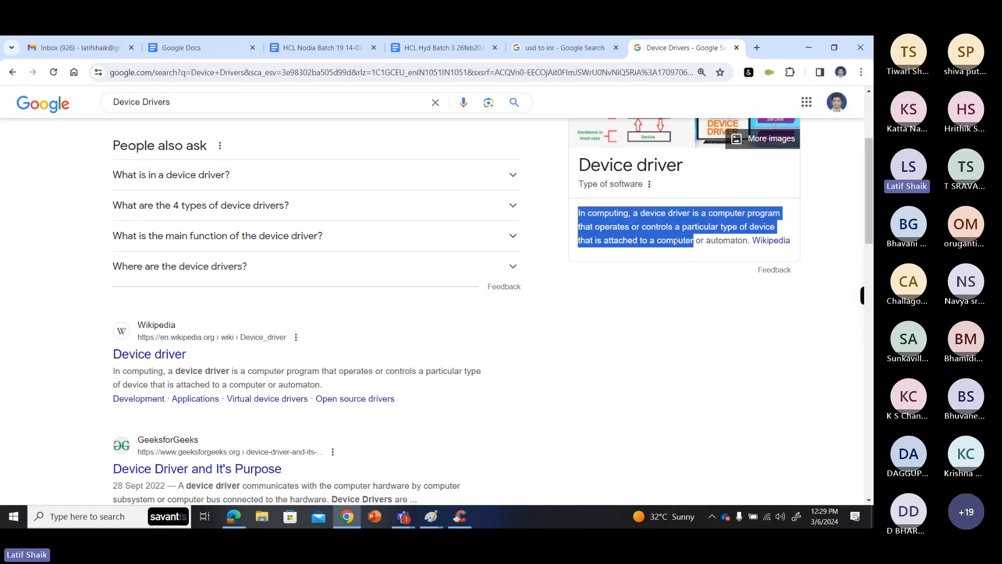
pyautogui.scroll(-2, 255, 253)
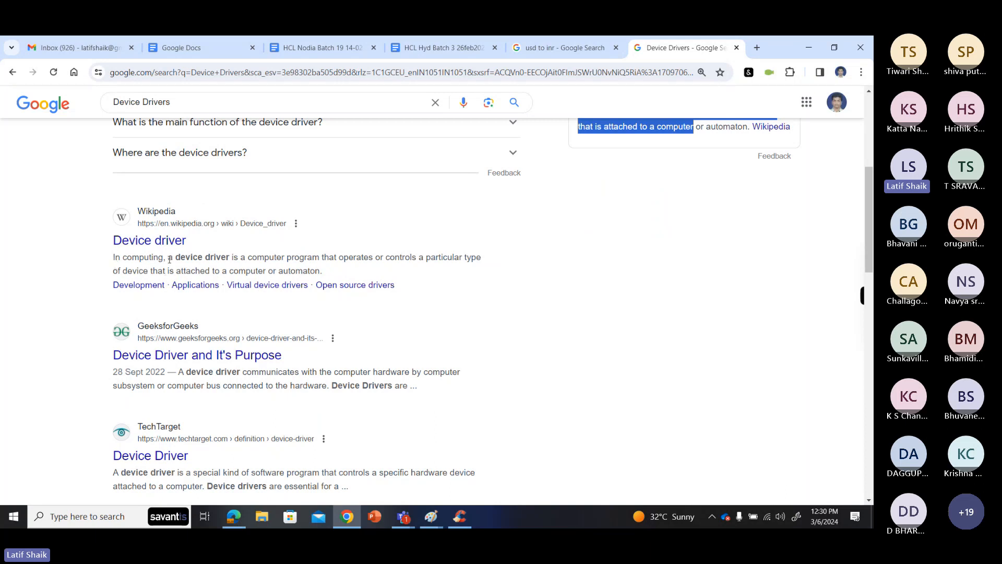
pyautogui.moveTo(168, 258); pyautogui.dragTo(266, 271)
pyautogui.hotkey('ctrl', 'c')
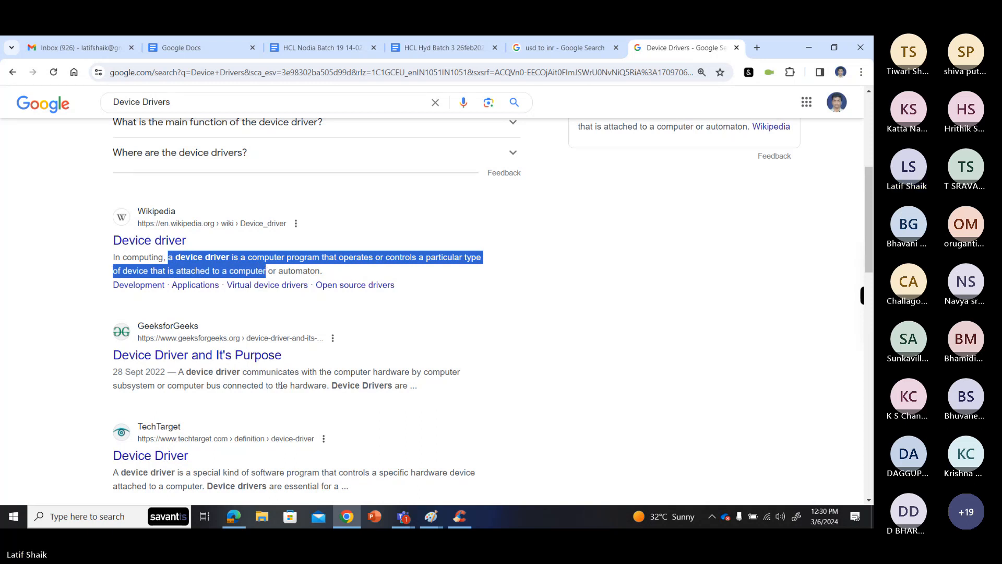
# - In the HCL Hyd Batch 3 document, add the bold heading "Device Drivers:" below the "Windows OS and MAC OS" line
pyautogui.click(324, 48)
pyautogui.click(404, 53)
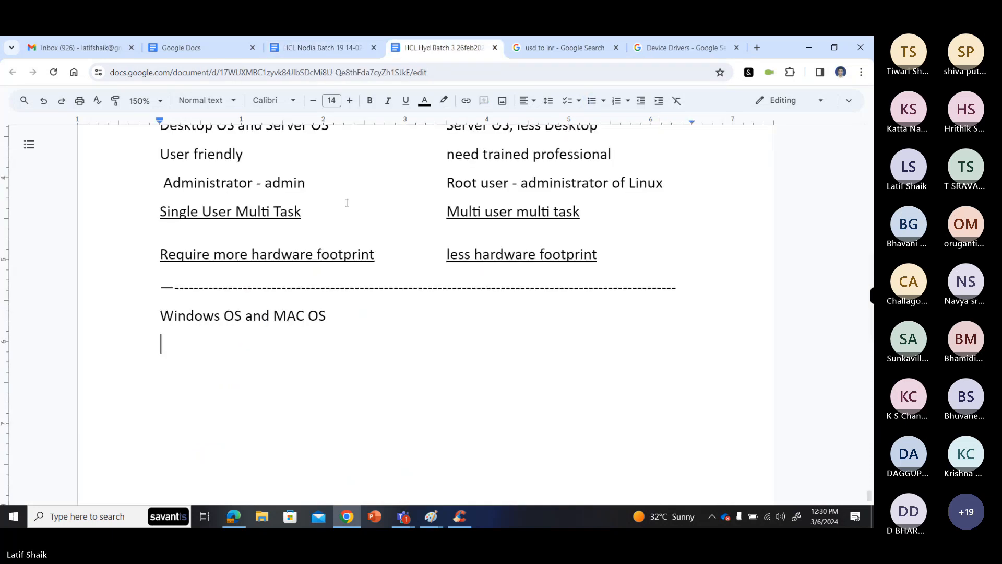
pyautogui.write('Devic')
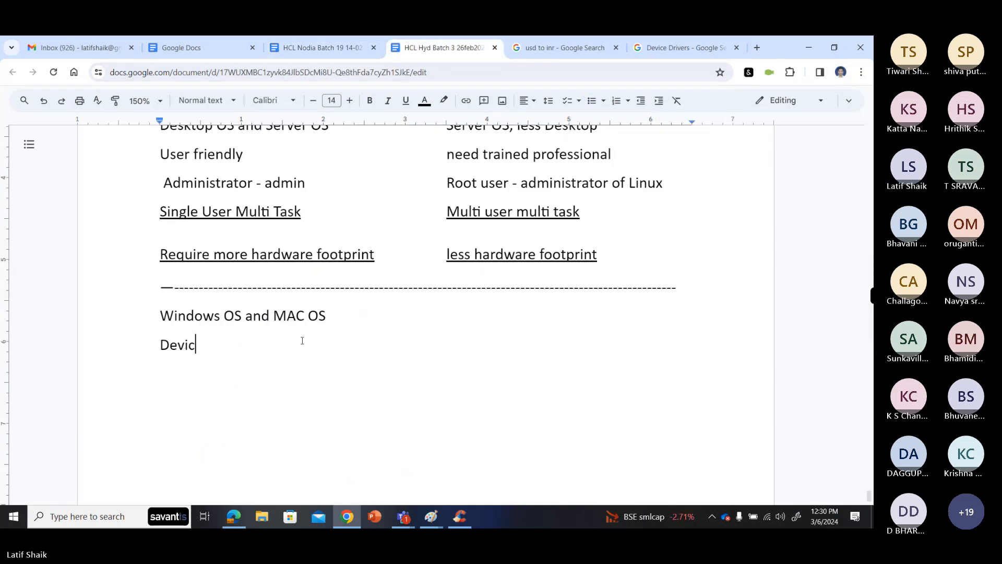
pyautogui.write('e Drivers:')
pyautogui.moveTo(160, 345); pyautogui.dragTo(259, 343)
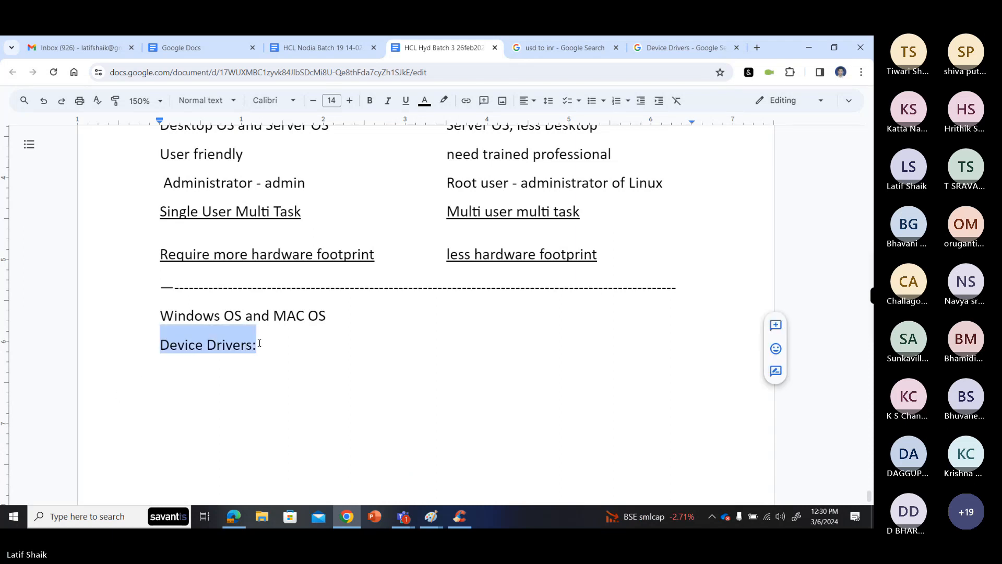
pyautogui.click(369, 101)
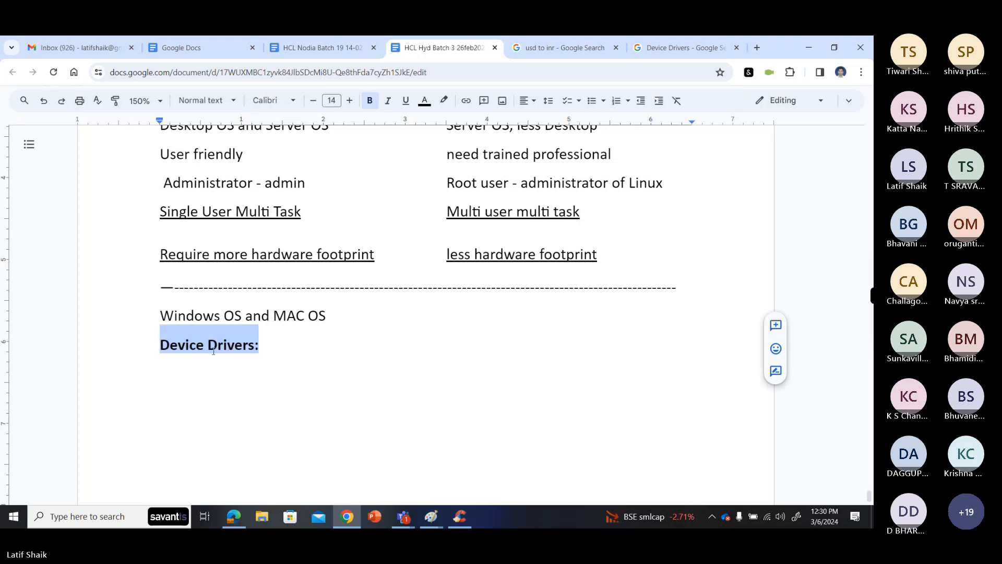
# - Insert two blank lines above the "Device Drivers:" heading
pyautogui.press('Left')
pyautogui.press('Return')
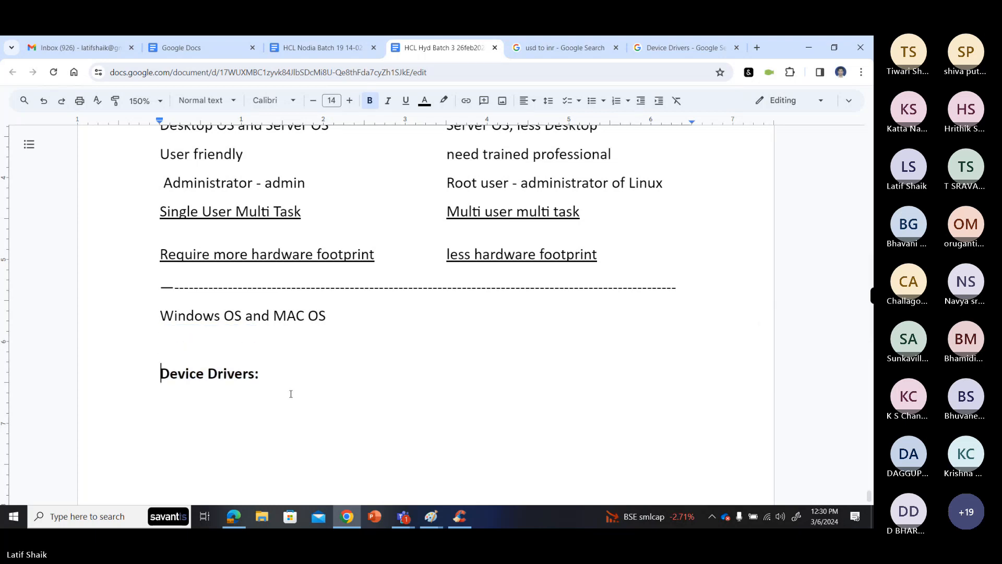
pyautogui.scroll(-3, 295, 381)
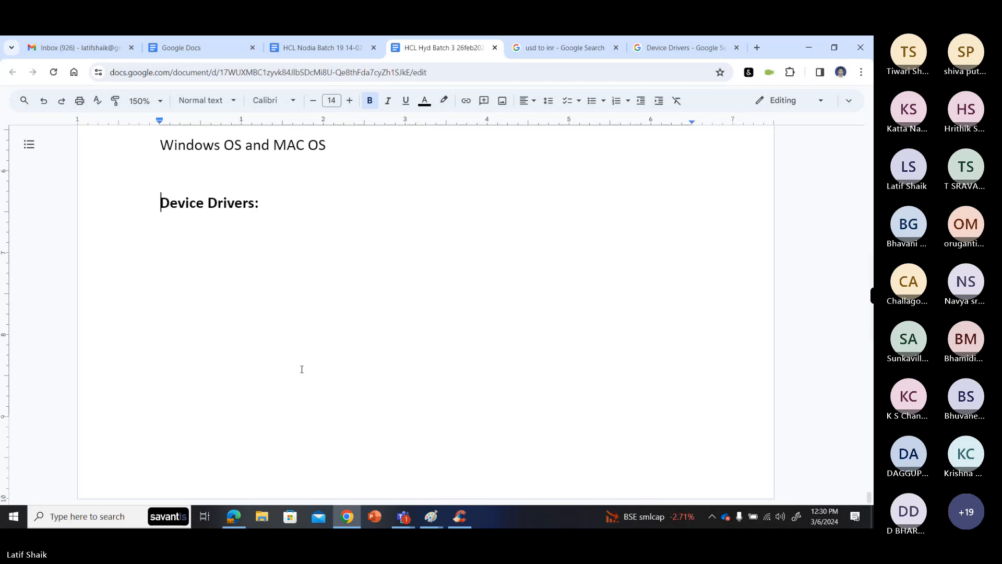
pyautogui.doubleClick(301, 182)
pyautogui.click(300, 193)
pyautogui.click(160, 206)
pyautogui.press('Return')
# - Paste the copied device driver definition under the heading and capitalize its first letter
pyautogui.click(280, 245)
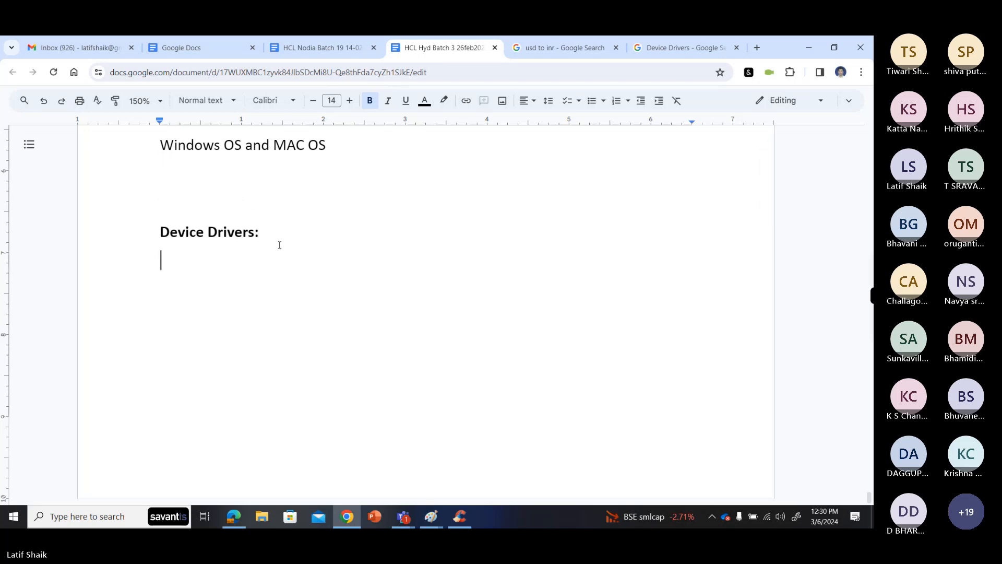
pyautogui.hotkey('ctrl', 'v')
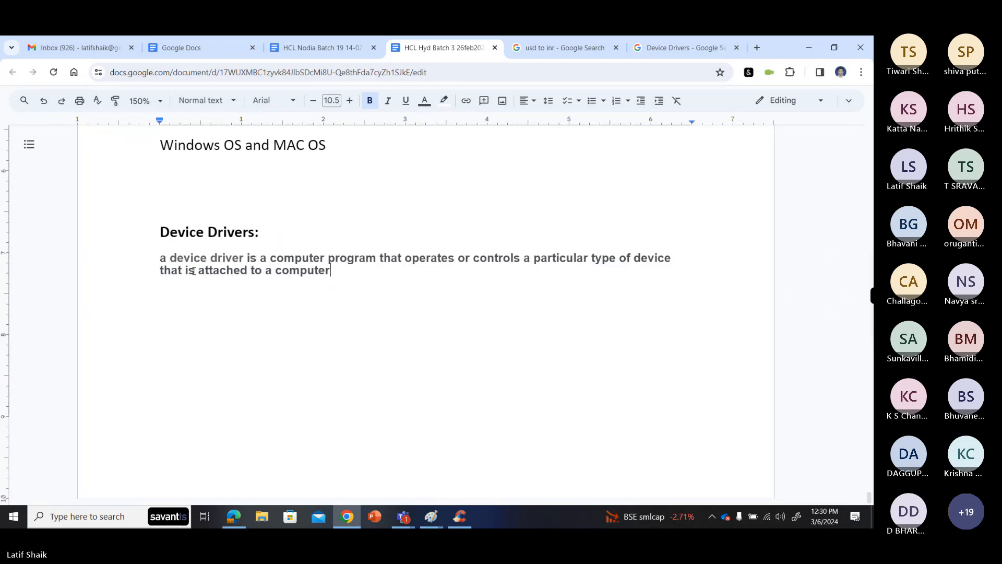
pyautogui.doubleClick(164, 259)
pyautogui.write('A')
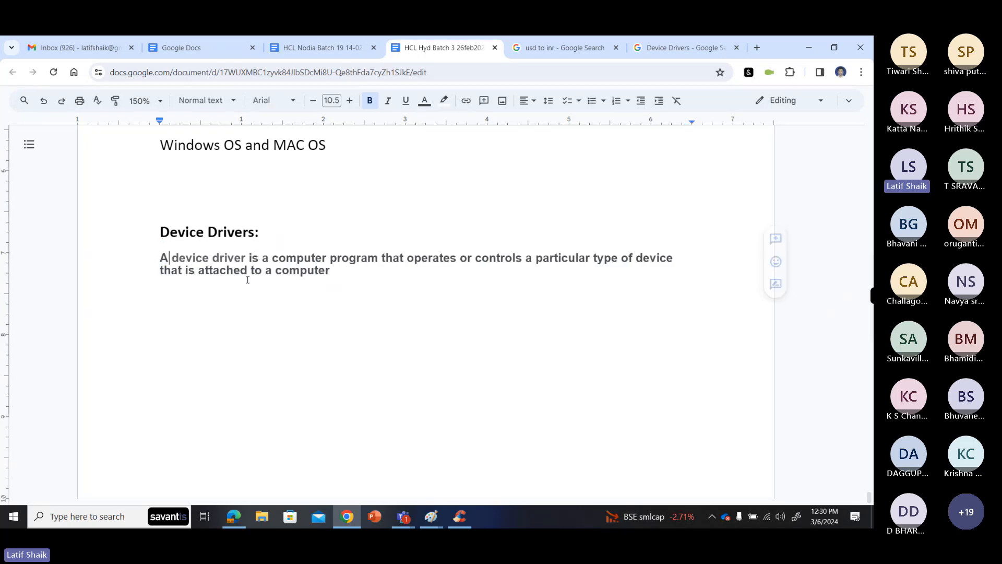
pyautogui.moveTo(341, 273); pyautogui.dragTo(158, 271)
pyautogui.click(349, 100)
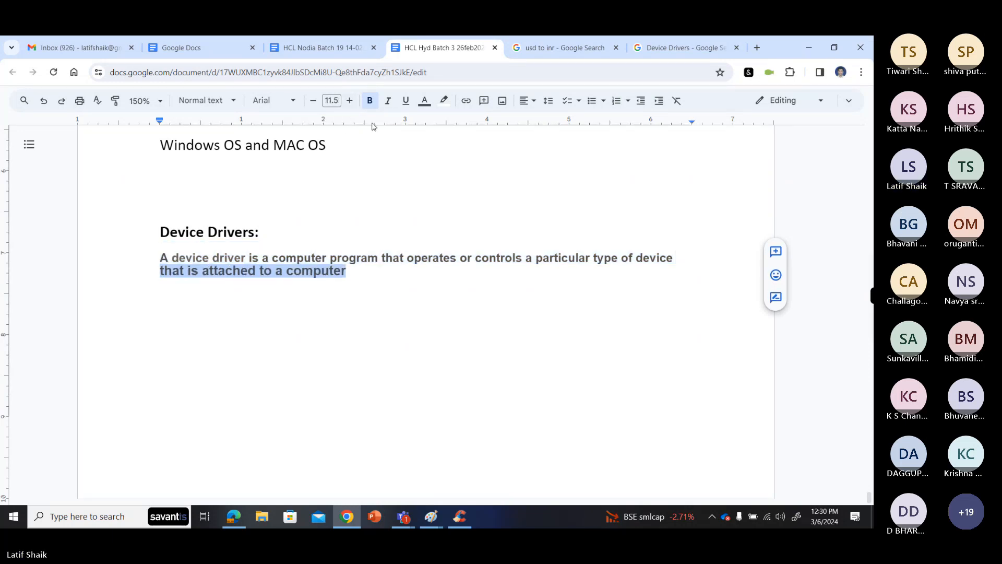
pyautogui.click(336, 102)
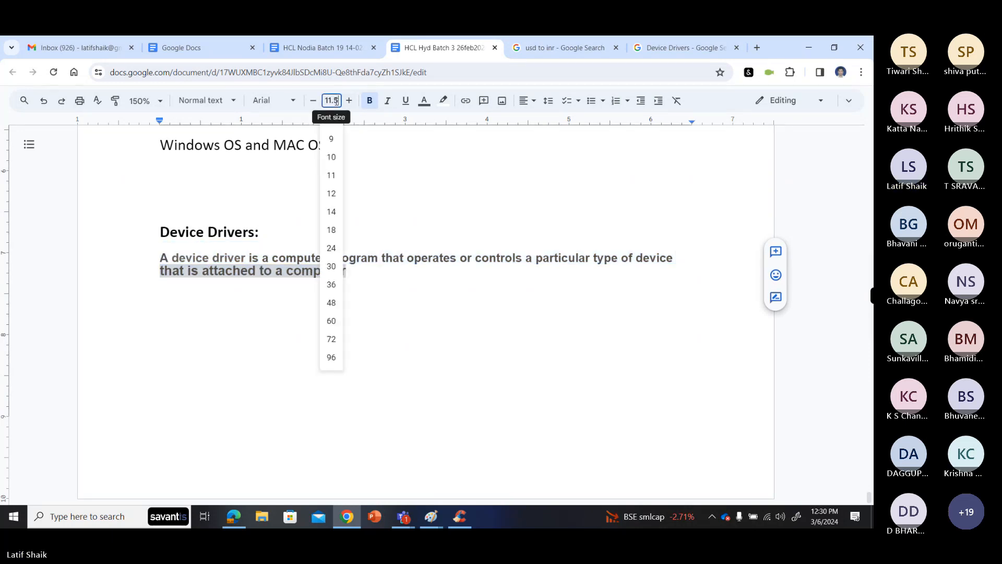
pyautogui.click(263, 165)
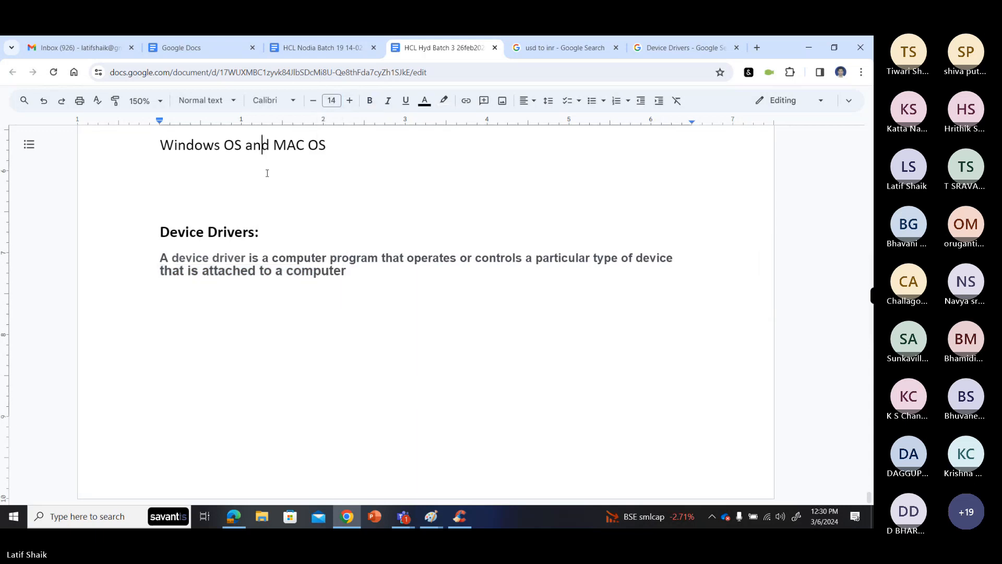
# - Format the whole pasted definition as font size 14, without bold, in black text
pyautogui.click(324, 259)
pyautogui.moveTo(350, 270); pyautogui.dragTo(160, 258)
pyautogui.click(327, 102)
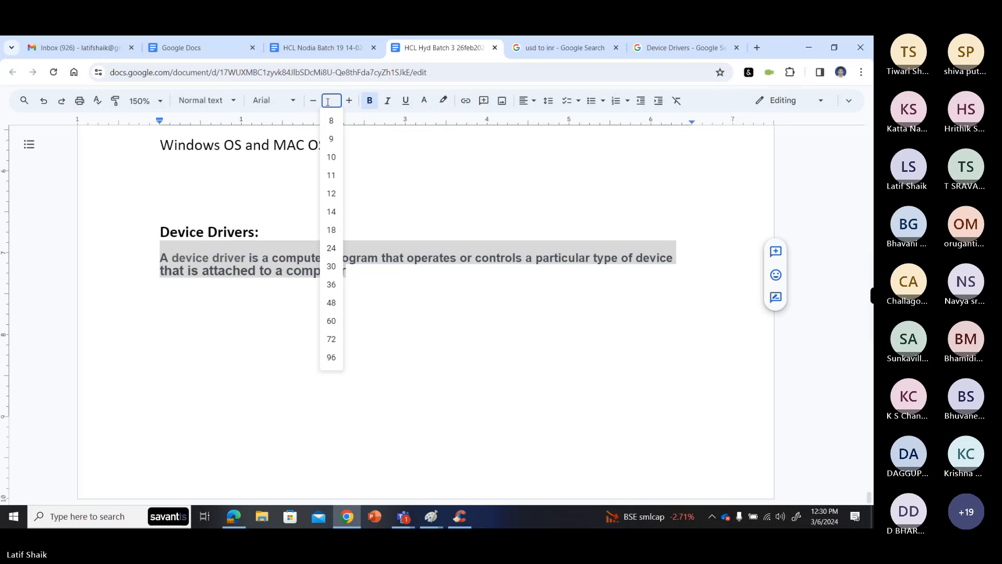
pyautogui.write('14')
pyautogui.press('Return')
pyautogui.click(369, 101)
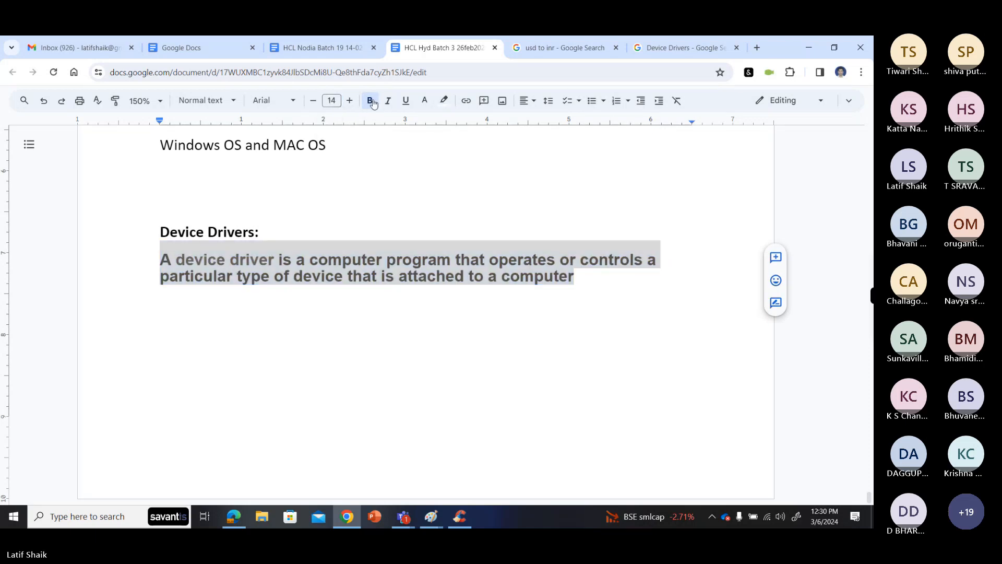
pyautogui.click(425, 101)
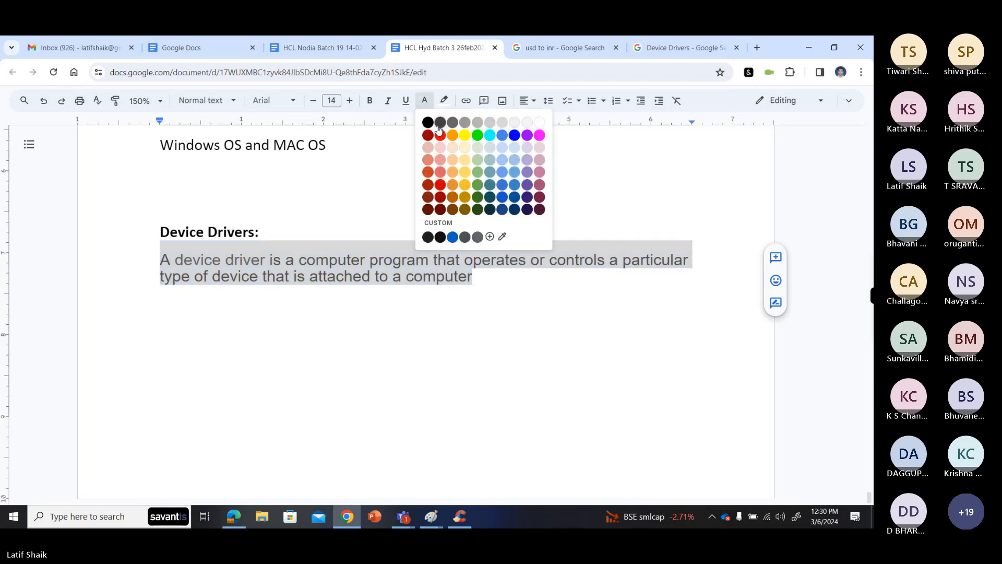
pyautogui.click(429, 124)
pyautogui.click(384, 260)
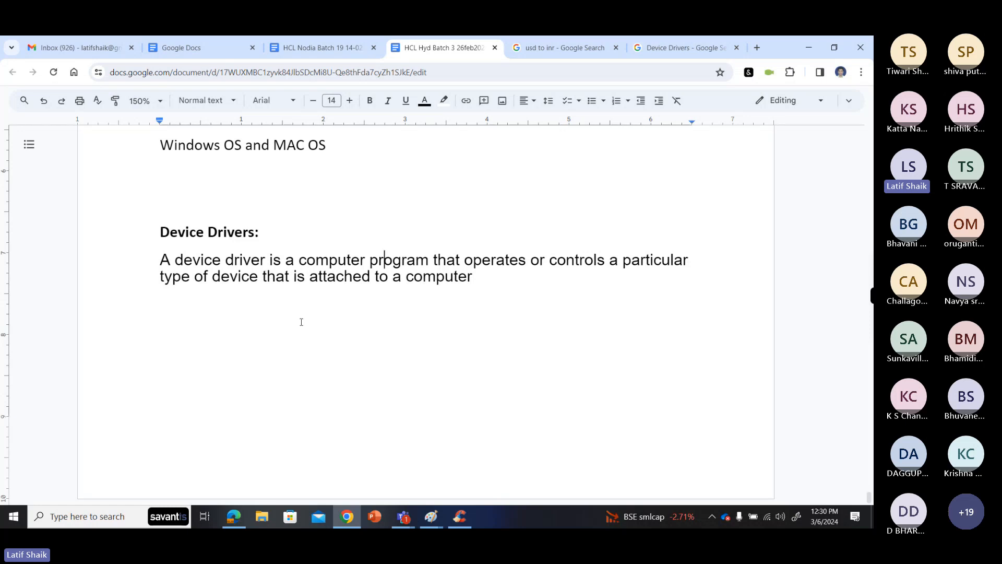
# - Return to the Device Drivers search results and highlight the GeeksforGeeks description of how a device driver communicates with hardware
pyautogui.doubleClick(489, 278)
pyautogui.click(491, 283)
pyautogui.click(658, 48)
pyautogui.scroll(-2, 181, 260)
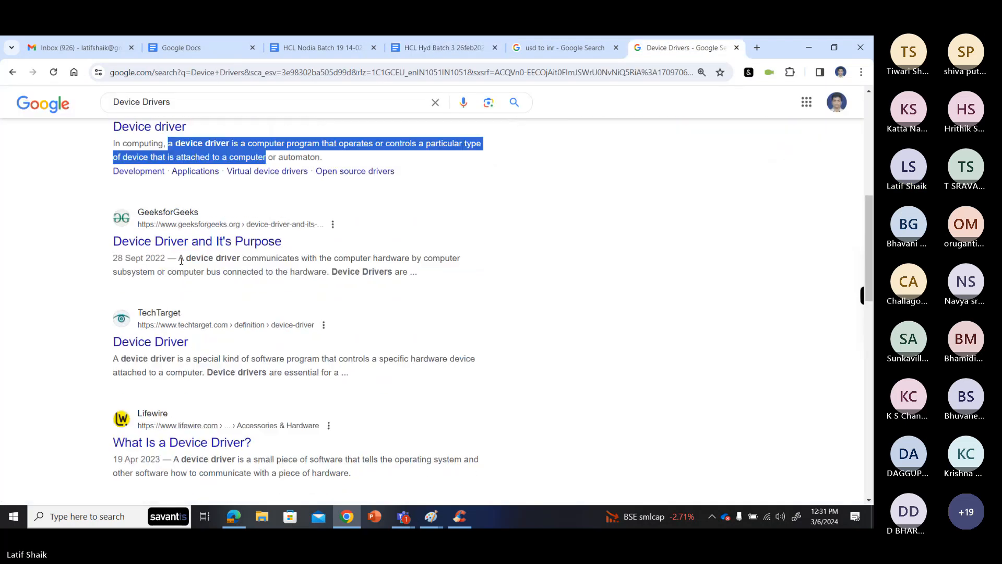
pyautogui.moveTo(178, 258)
pyautogui.mouseDown()
pyautogui.moveTo(428, 258)
pyautogui.moveTo(265, 277)
pyautogui.moveTo(168, 273)
pyautogui.mouseUp()
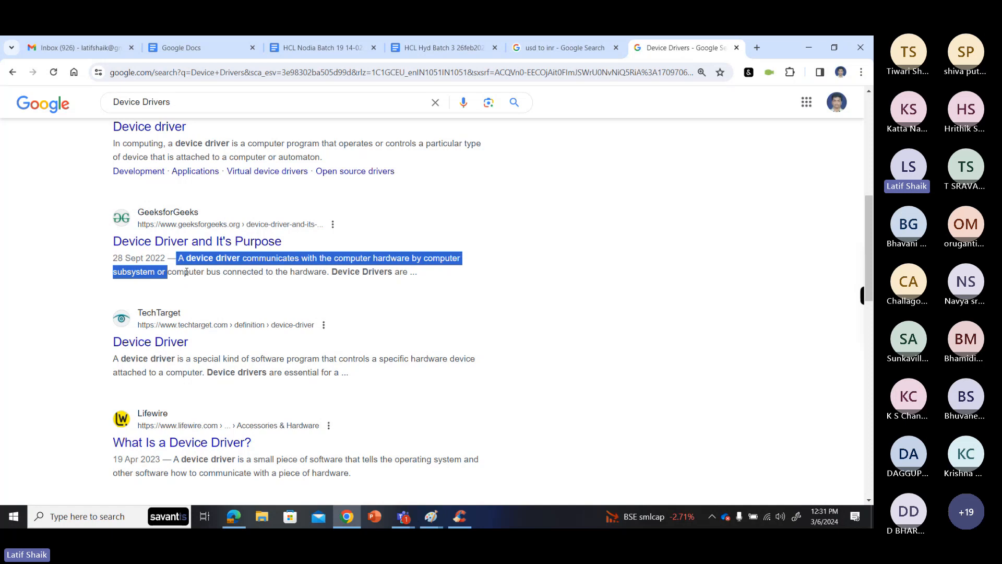
pyautogui.moveTo(186, 271); pyautogui.dragTo(326, 272)
# - Open the GeeksforGeeks "Device Driver and It's Purpose" and TechTarget "Device Driver" results in new tabs
pyautogui.keyDown('ctrl'); pyautogui.click(269, 242); pyautogui.keyUp('ctrl')
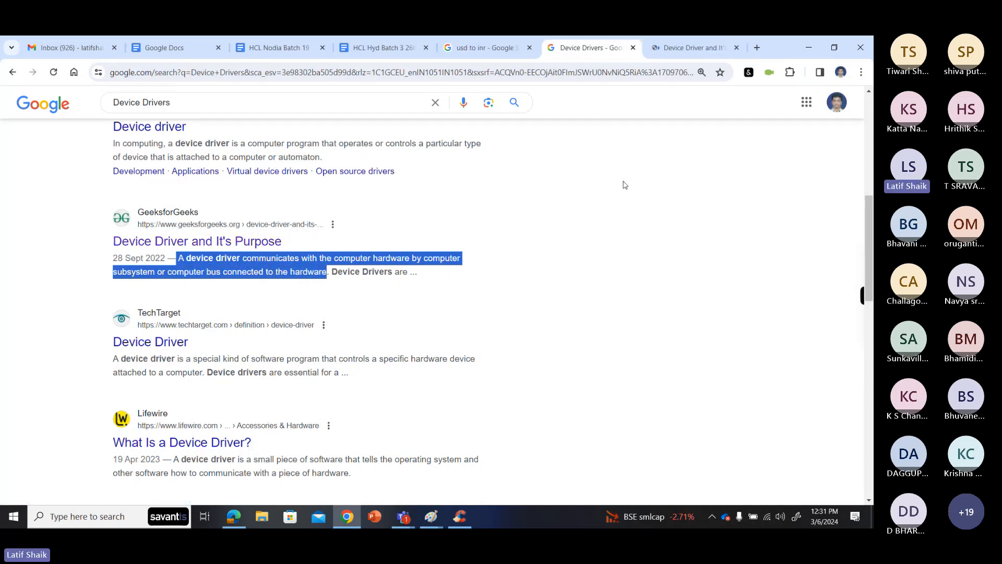
pyautogui.rightClick(179, 344)
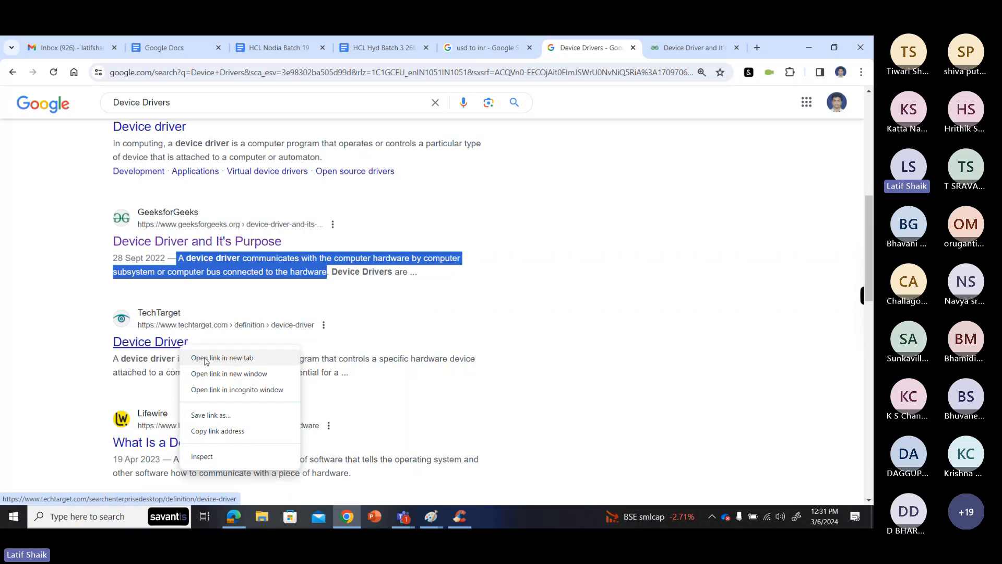
pyautogui.click(205, 359)
# - Dismiss the login dialog on the GeeksforGeeks page and the full-page advertisement on the TechTarget page
pyautogui.click(619, 49)
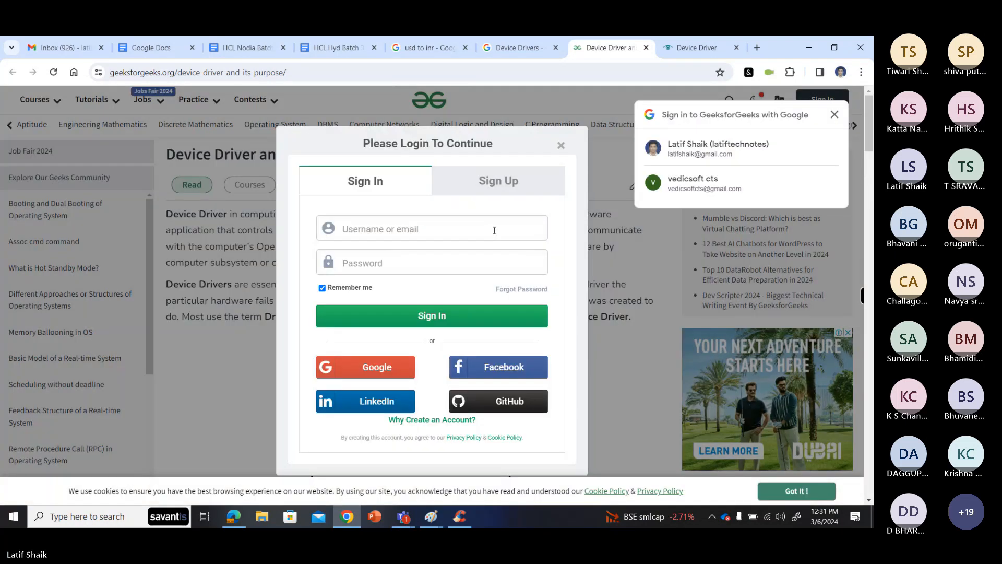
pyautogui.click(561, 145)
pyautogui.click(694, 46)
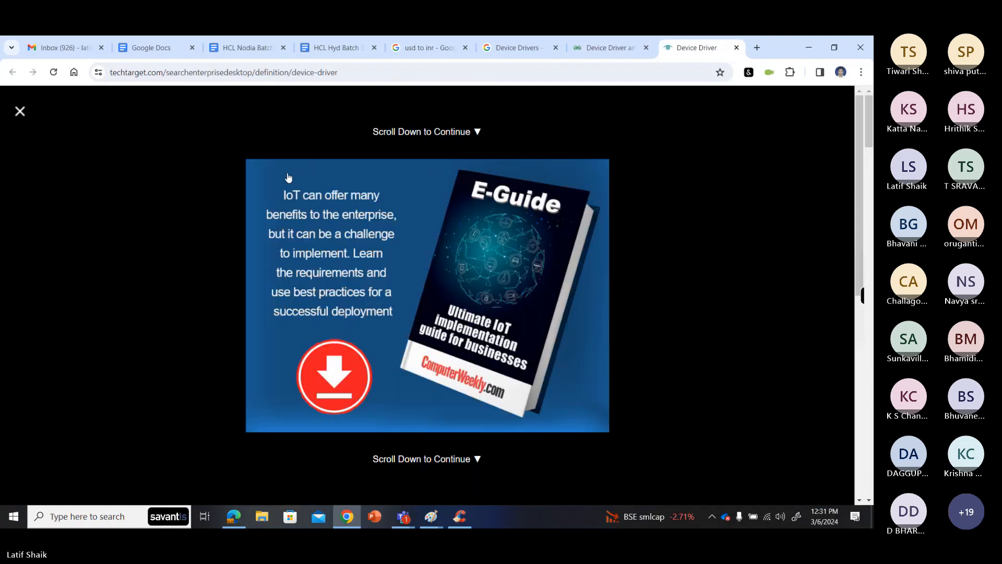
pyautogui.click(20, 111)
# - Read TechTarget's "What is a device driver?" section and highlight "Device drivers are essential for a computer to work properly."
pyautogui.scroll(-1, 266, 335)
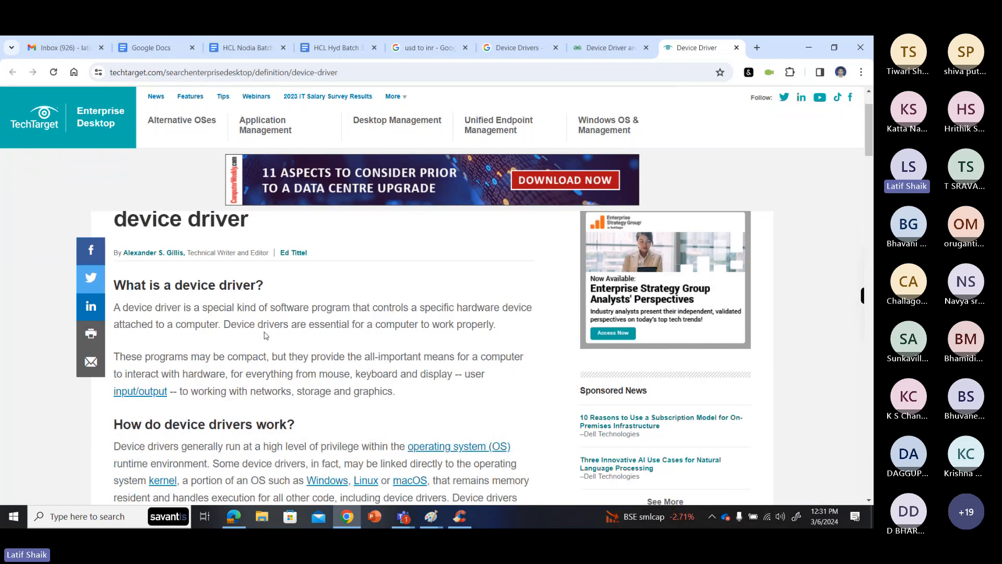
pyautogui.scroll(-1, 265, 335)
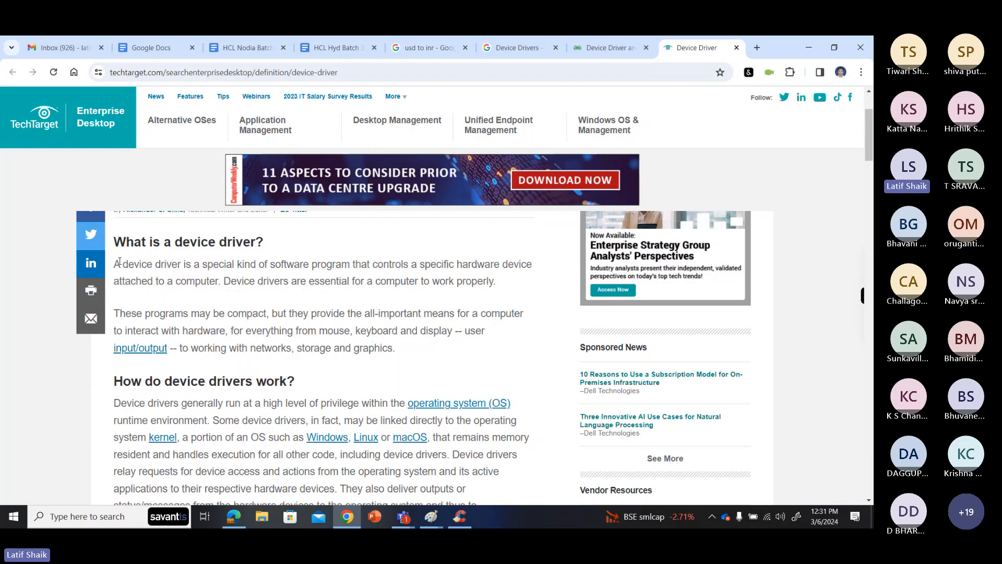
pyautogui.moveTo(115, 264); pyautogui.dragTo(251, 265)
pyautogui.click(322, 263)
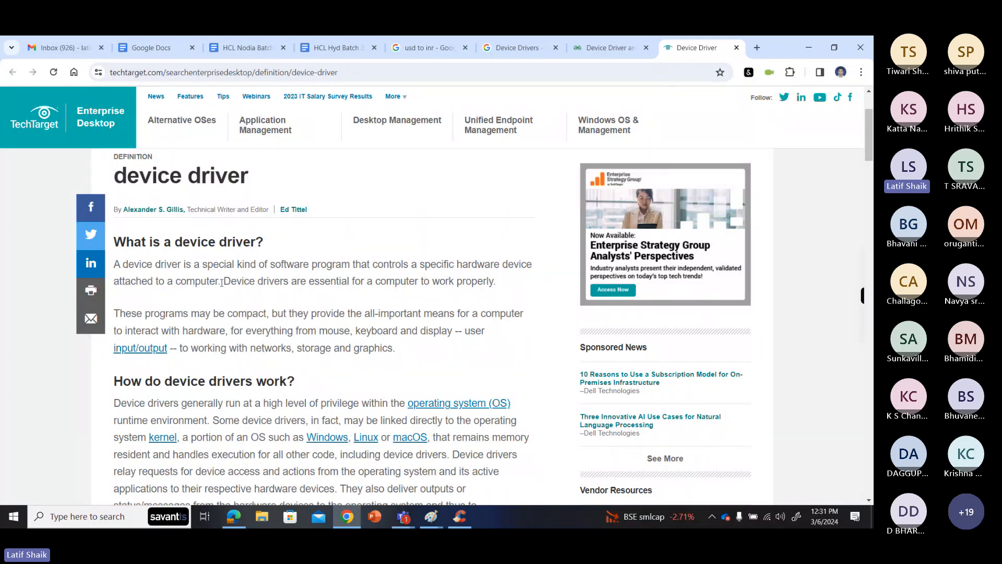
pyautogui.moveTo(221, 282); pyautogui.dragTo(498, 281)
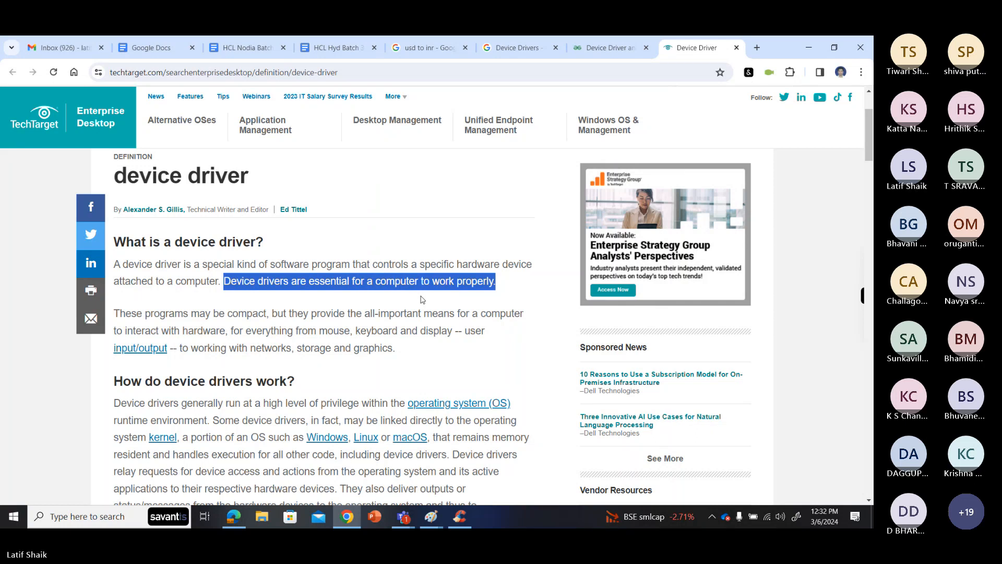
pyautogui.click(400, 522)
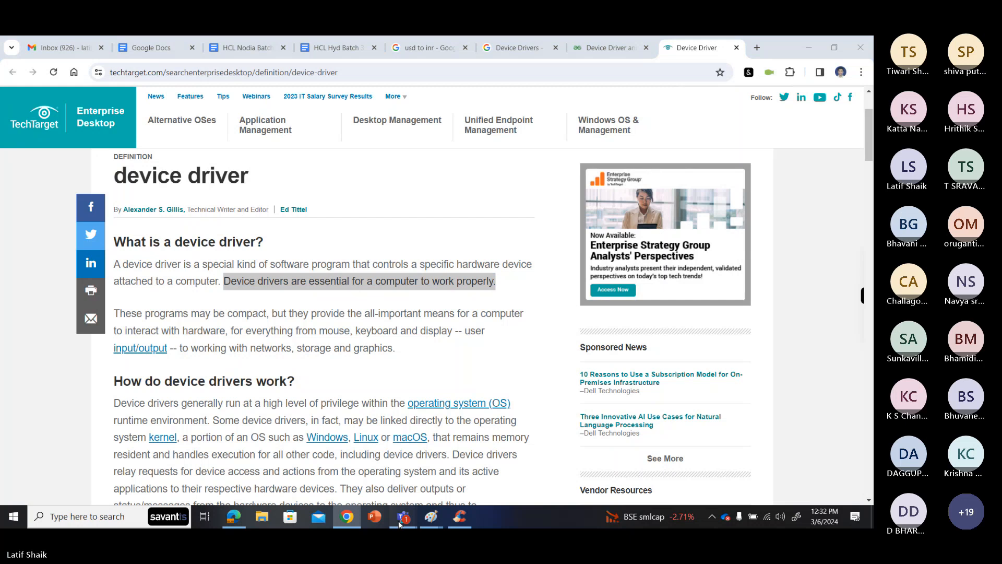
pyautogui.click(292, 279)
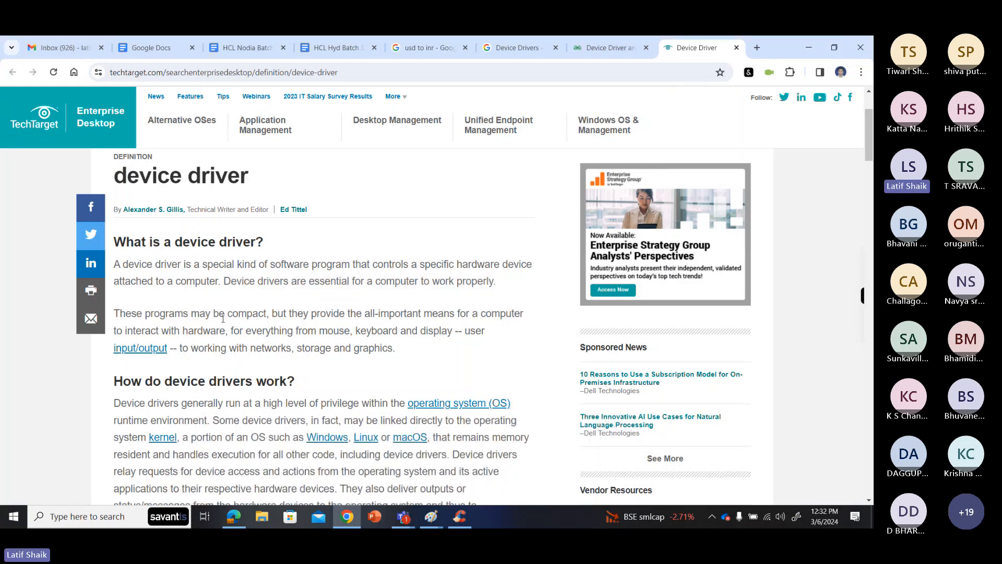
pyautogui.scroll(-1, 255, 354)
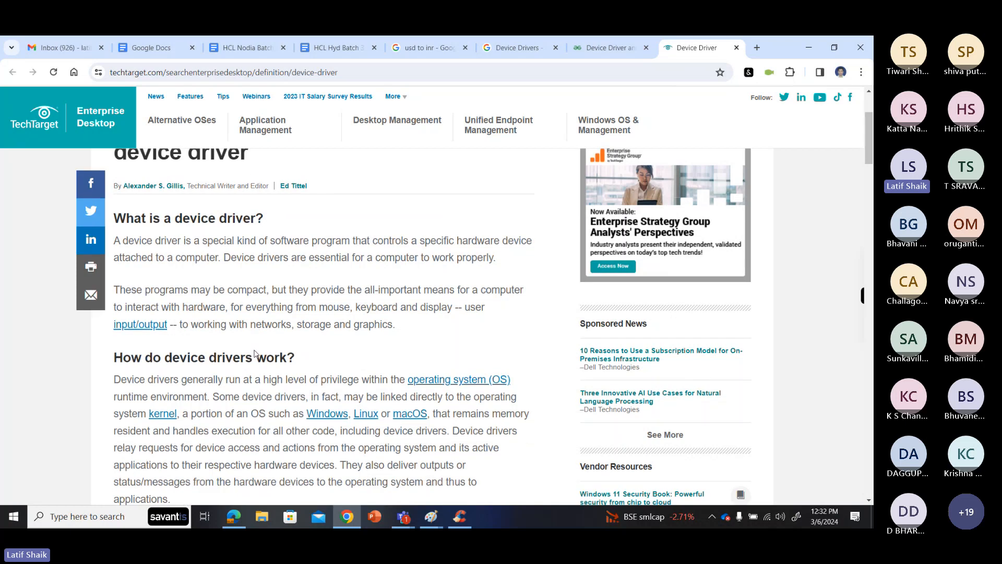
# - Read TechTarget's "How do device drivers work?" and "Device driver examples" sections
pyautogui.scroll(-3, 254, 313)
pyautogui.scroll(1, 179, 290)
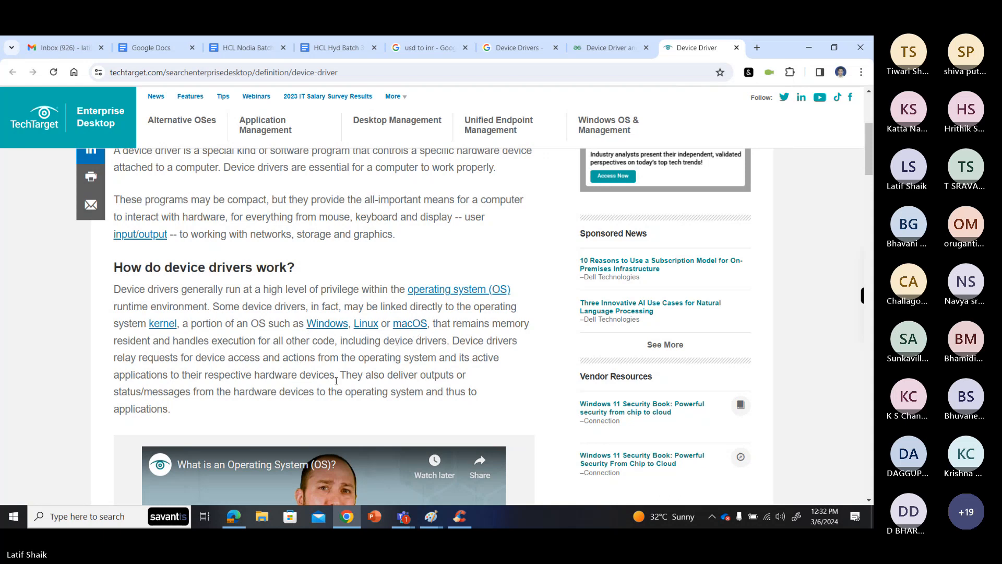
pyautogui.scroll(-8, 338, 377)
pyautogui.scroll(-5, 338, 376)
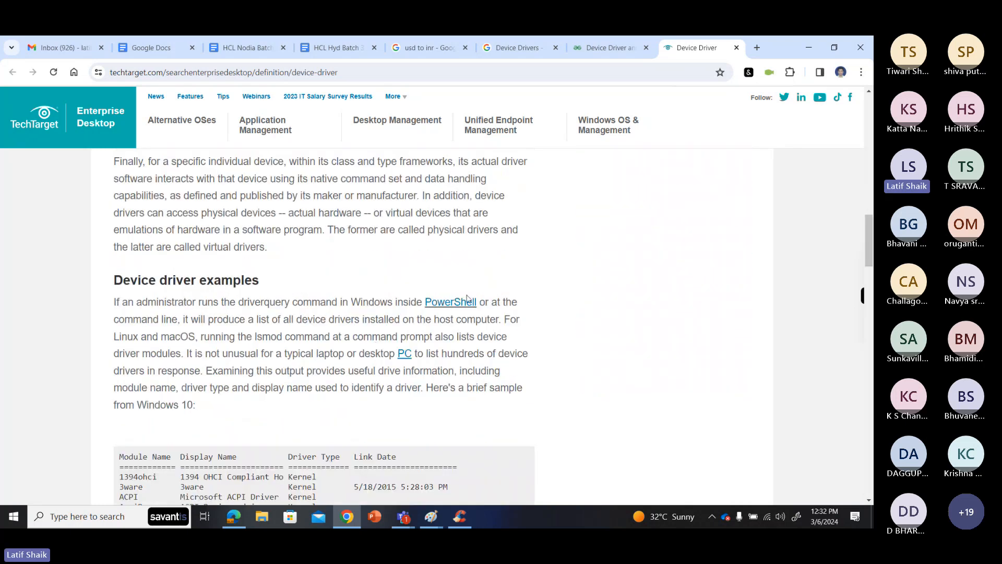
pyautogui.scroll(-5, 319, 308)
pyautogui.scroll(3, 319, 307)
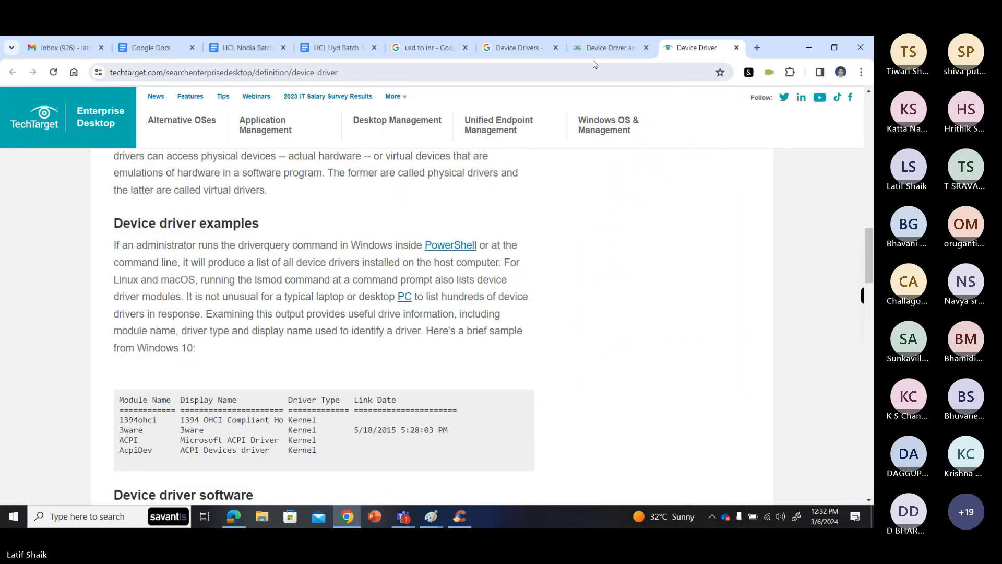
# - Copy the opening definition paragraph from the GeeksforGeeks "Device Driver and It's Purpose" article
pyautogui.click(608, 47)
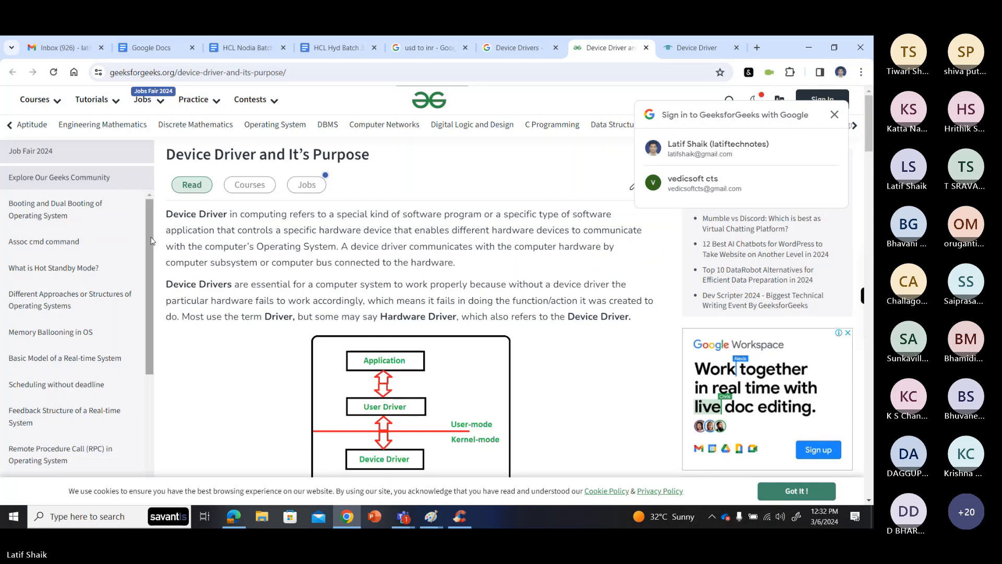
pyautogui.tripleClick(167, 217)
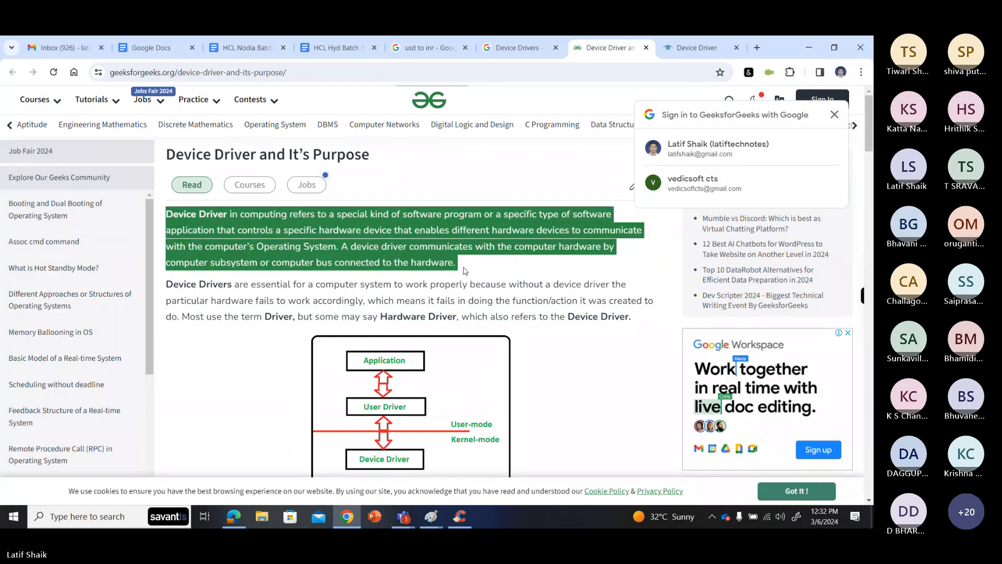
pyautogui.rightClick(426, 269)
pyautogui.click(446, 277)
# - Paste the copied GeeksforGeeks paragraph on a new line below the existing Device Drivers definition in the HCL Hyd Batch 3 notes
pyautogui.scroll(-12, 267, 318)
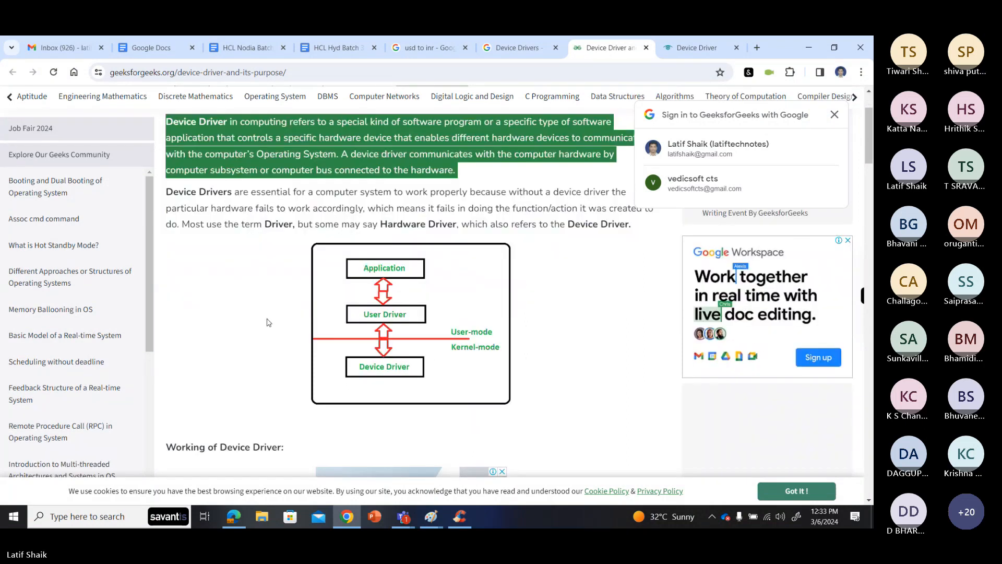
pyautogui.scroll(-6, 267, 322)
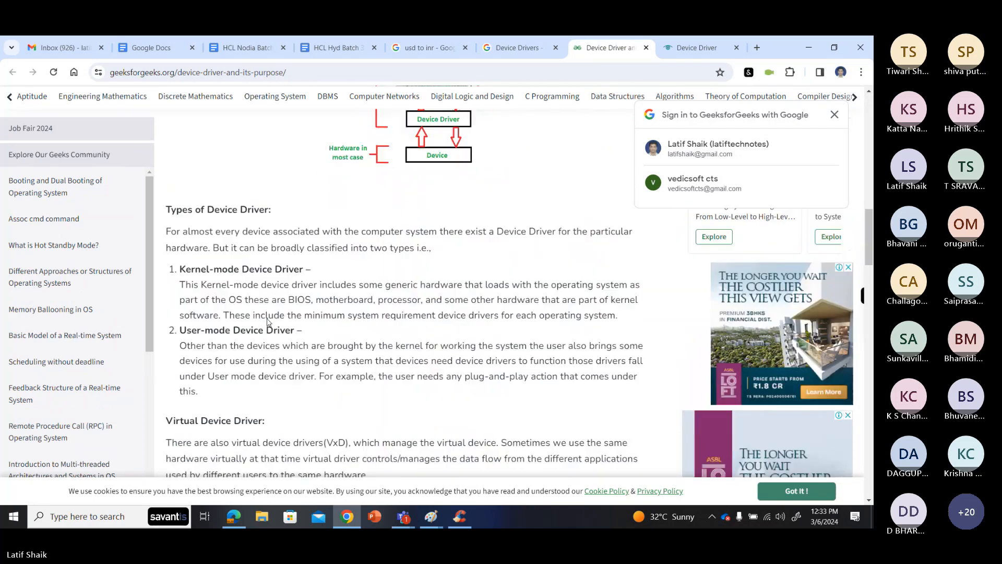
pyautogui.scroll(3, 268, 322)
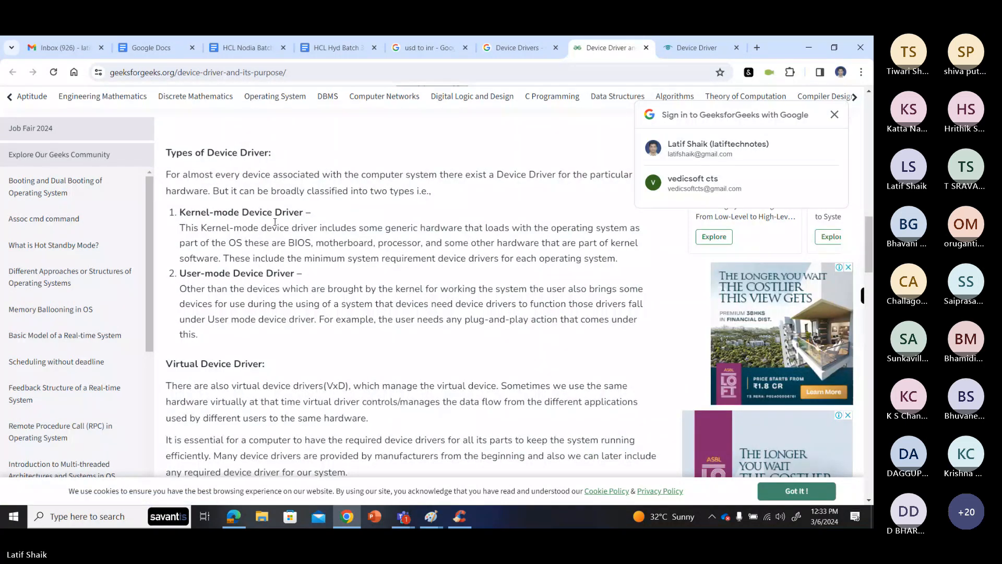
pyautogui.scroll(1, 275, 222)
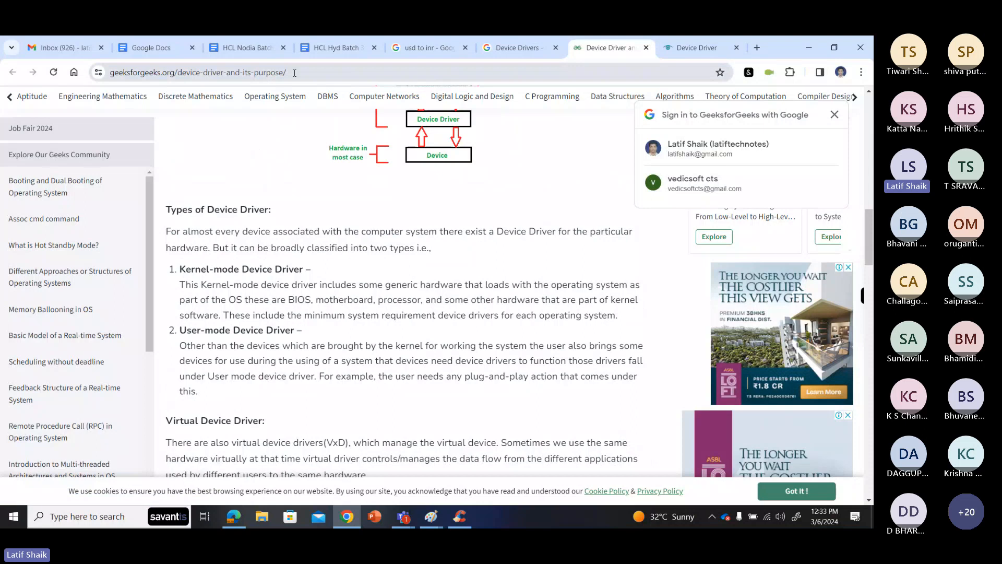
pyautogui.click(337, 48)
pyautogui.click(265, 334)
pyautogui.doubleClick(527, 292)
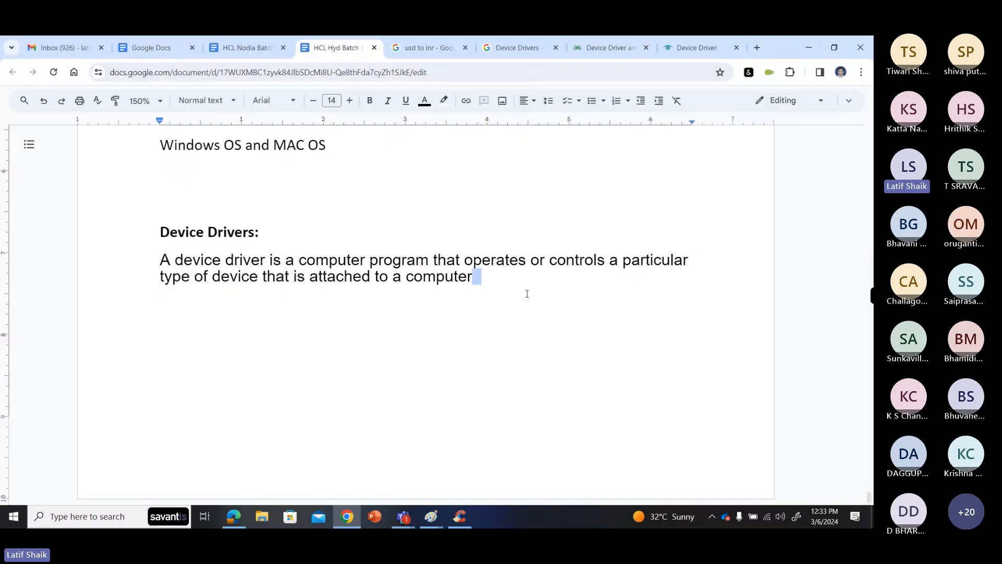
pyautogui.press('Return')
pyautogui.hotkey('ctrl', 'v')
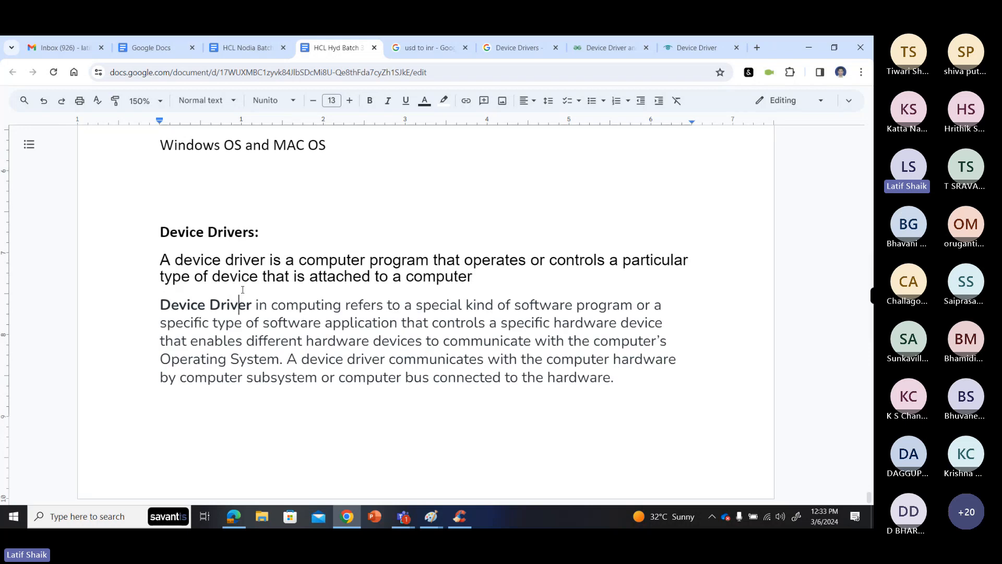
# - Change the font of both device driver definition paragraphs to Calibri
pyautogui.click(506, 341)
pyautogui.click(272, 158)
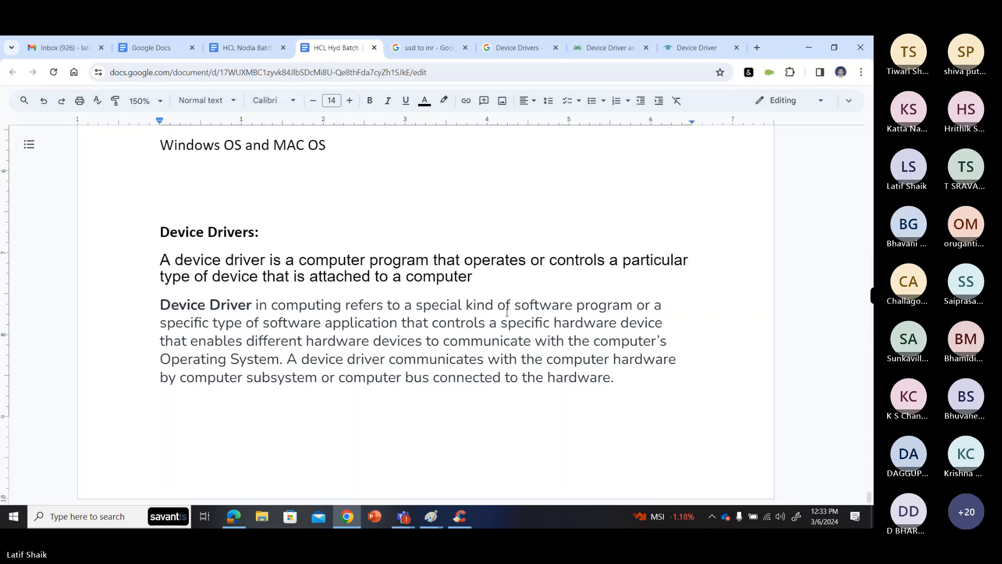
pyautogui.moveTo(613, 377); pyautogui.dragTo(160, 260)
pyautogui.click(272, 101)
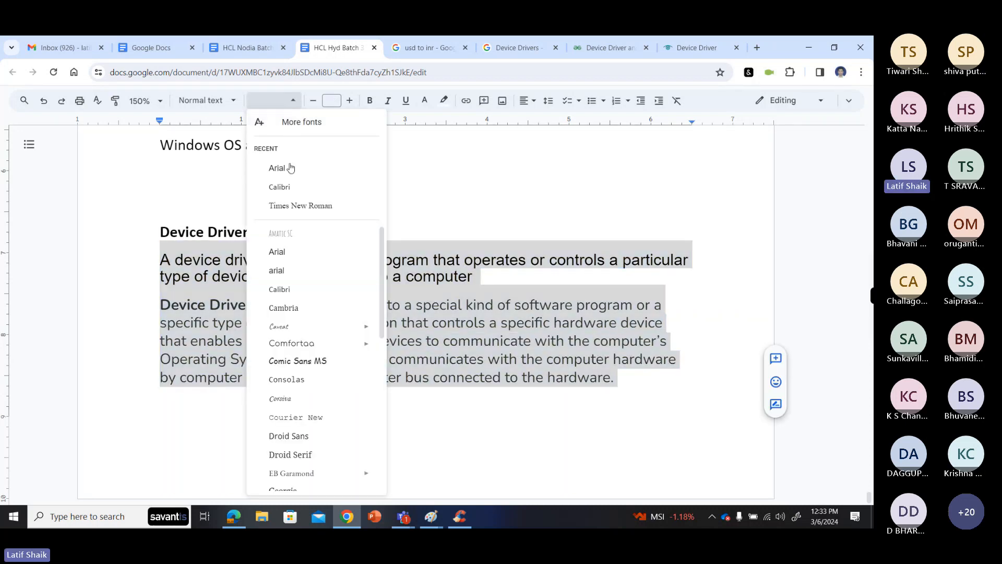
pyautogui.click(288, 187)
pyautogui.click(301, 307)
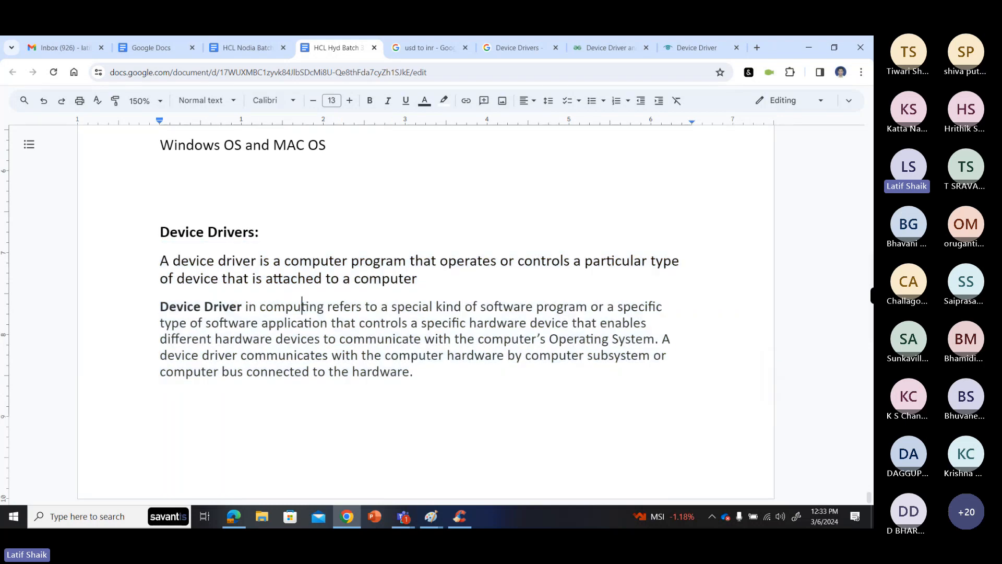
# - Add blank lines after the second device driver definition until the cursor is on a new page
pyautogui.click(419, 379)
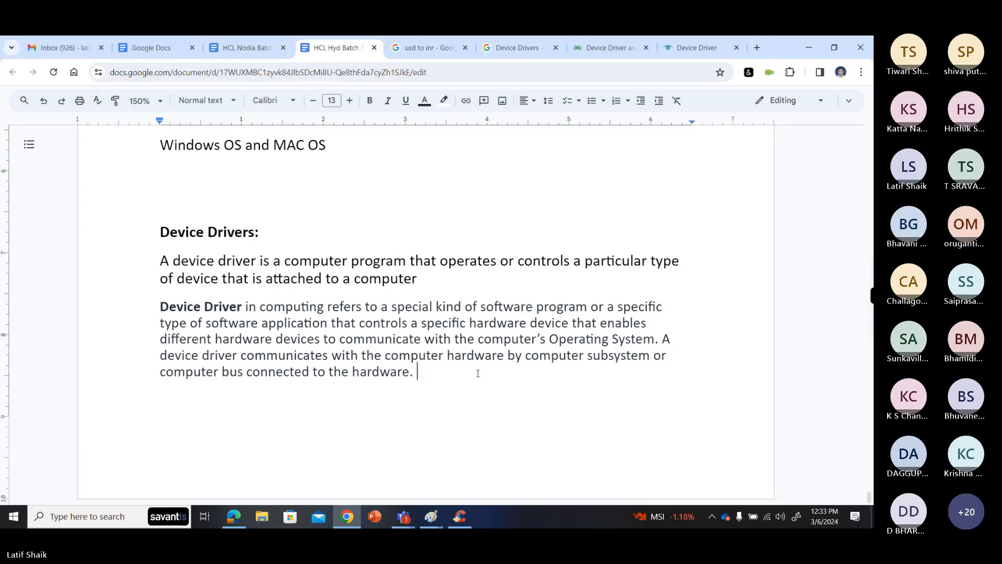
pyautogui.press('Return')
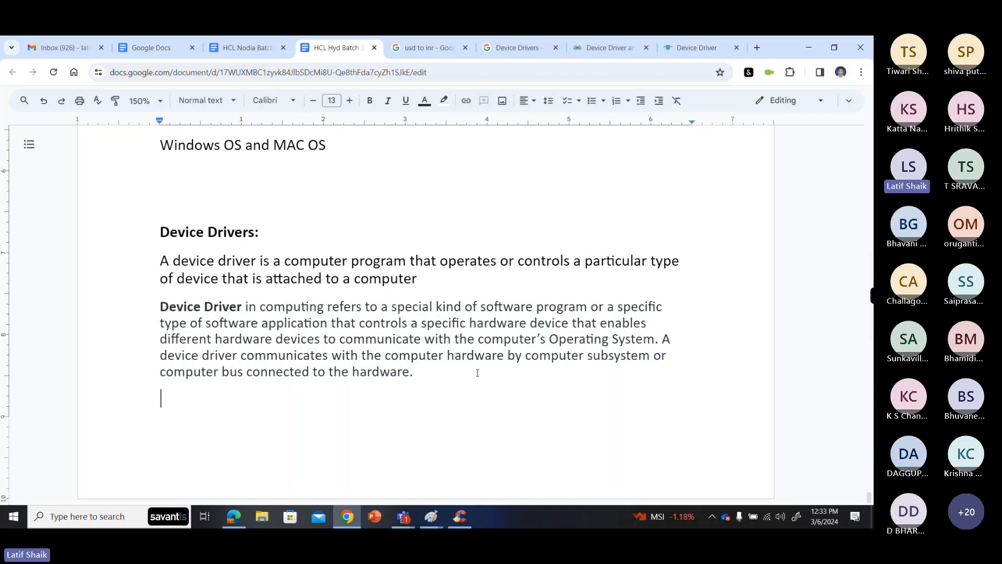
pyautogui.scroll(-3, 477, 373)
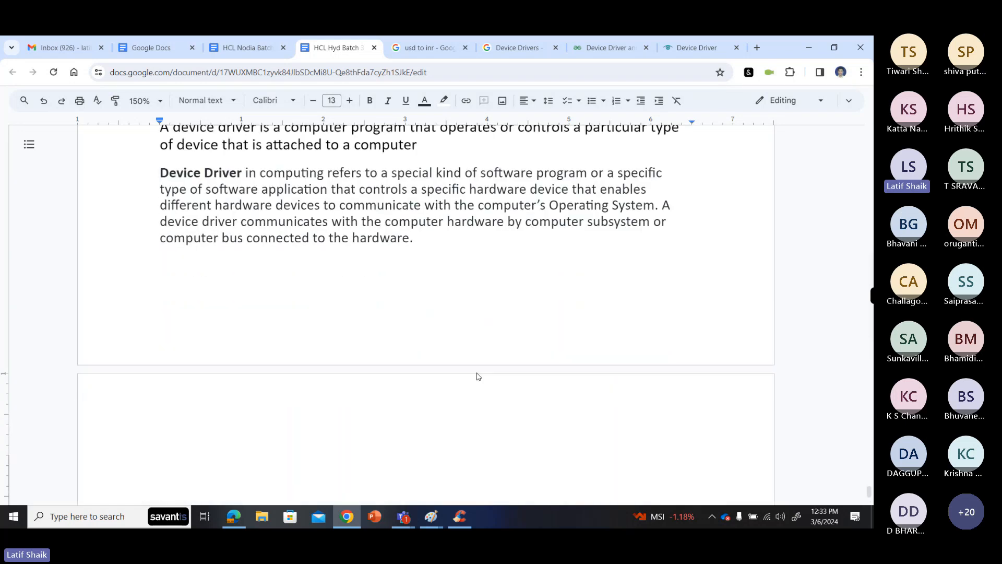
pyautogui.scroll(2, 477, 374)
pyautogui.scroll(-2, 461, 369)
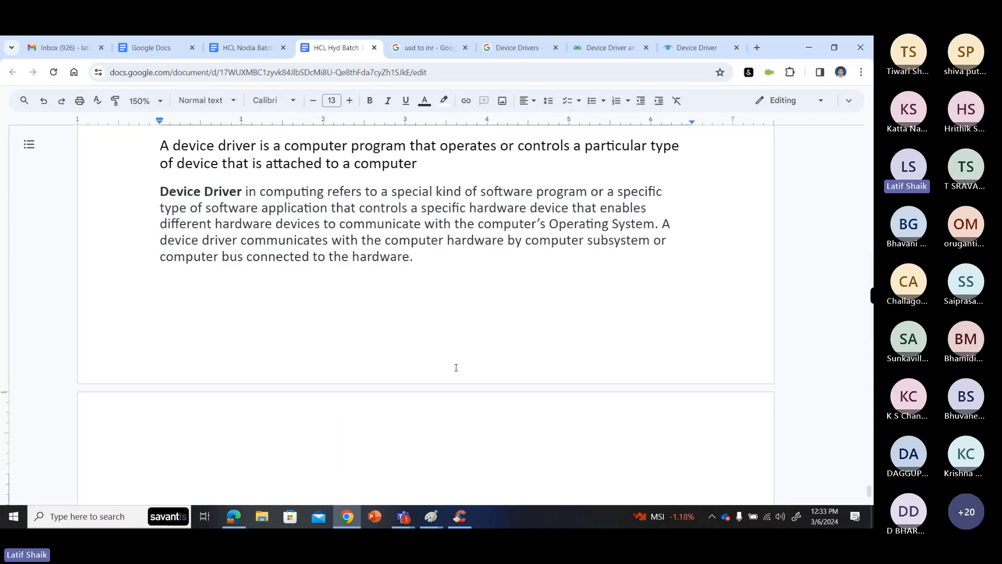
pyautogui.scroll(-3, 357, 418)
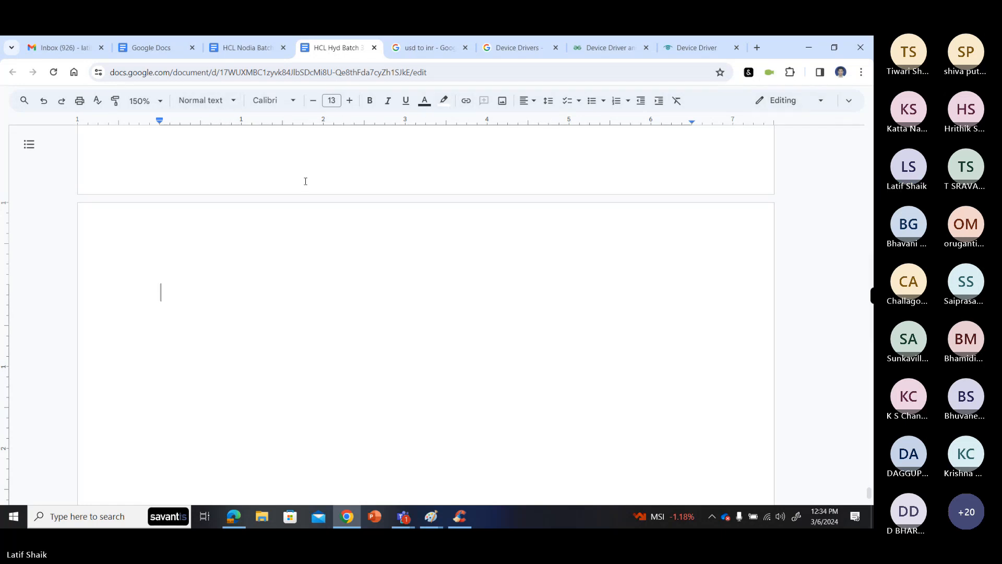
# - Show the document's hidden menus and insert a new drawing on the blank page
pyautogui.click(848, 101)
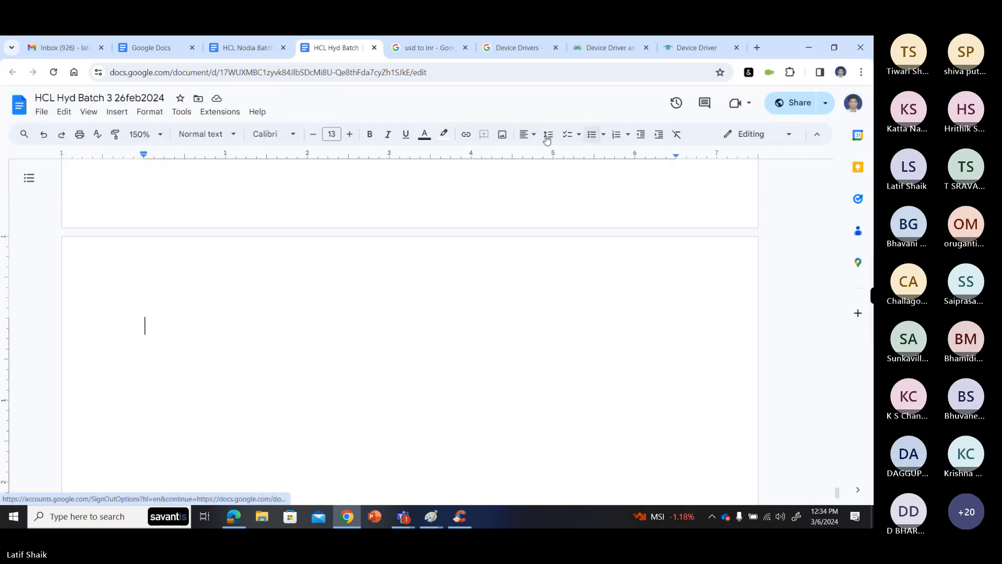
pyautogui.click(111, 113)
pyautogui.moveTo(230, 131)
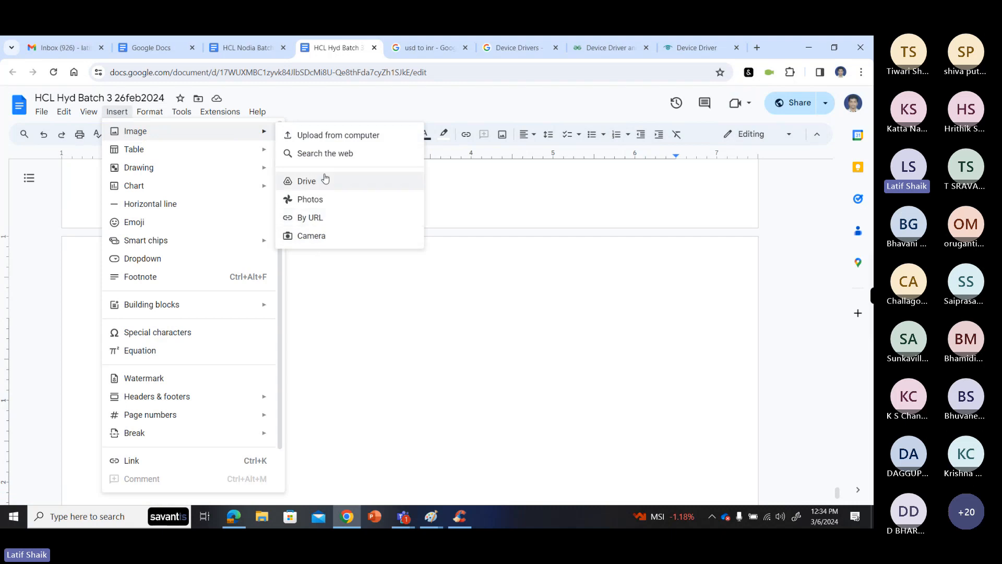
pyautogui.moveTo(239, 168)
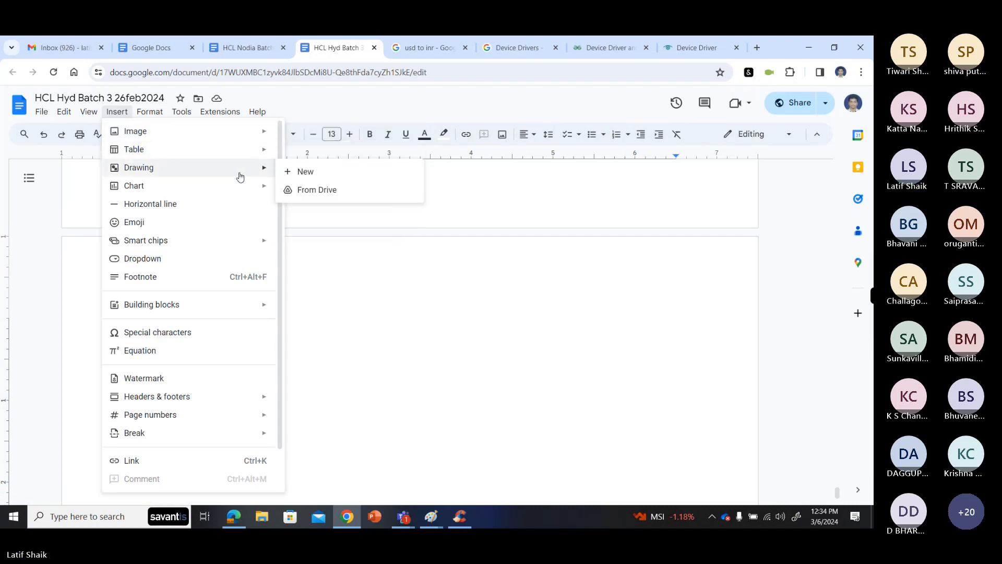
pyautogui.click(308, 173)
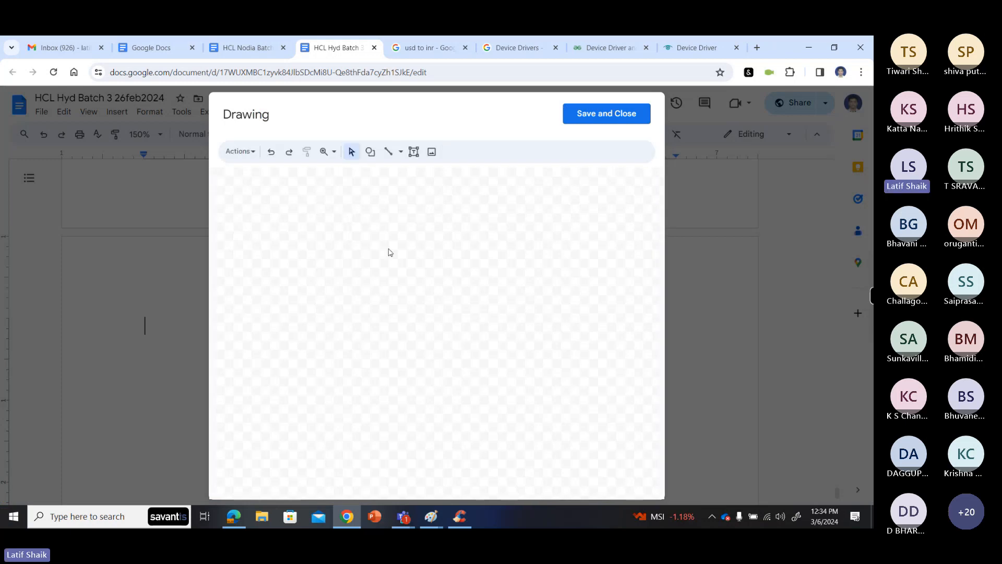
# - Draw a wide, short rectangle on the drawing canvas
pyautogui.click(371, 155)
pyautogui.moveTo(387, 173)
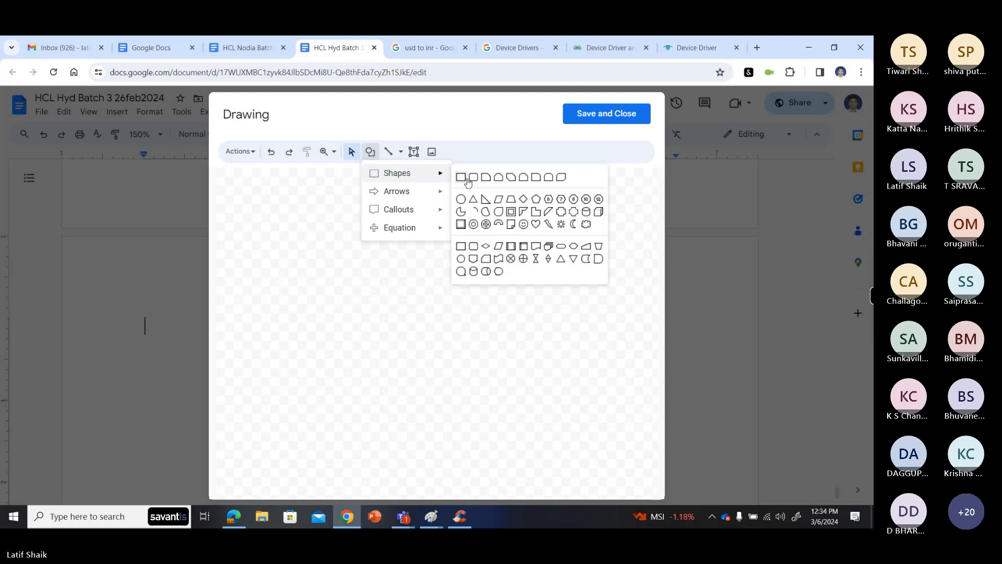
pyautogui.click(463, 177)
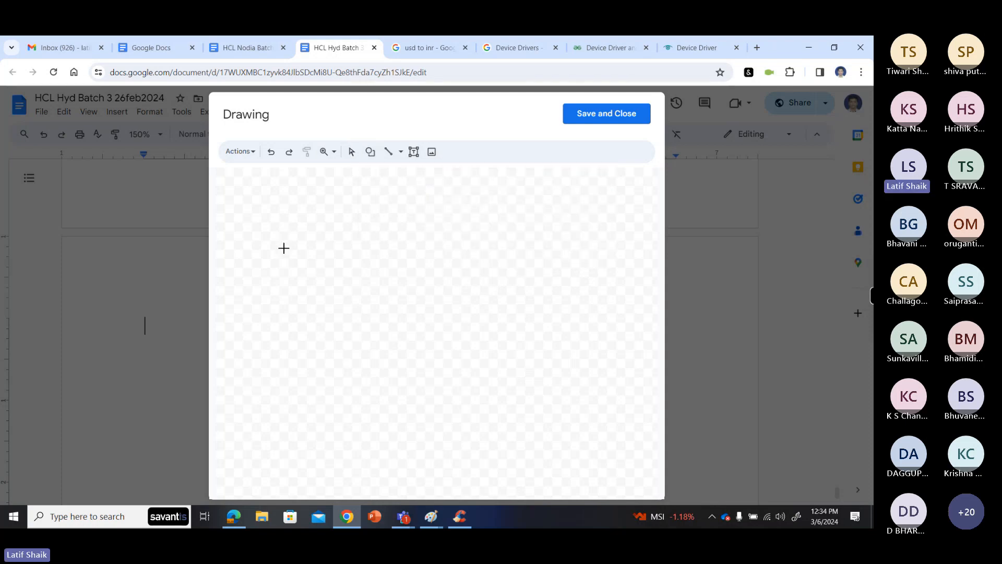
pyautogui.moveTo(264, 261); pyautogui.dragTo(387, 294)
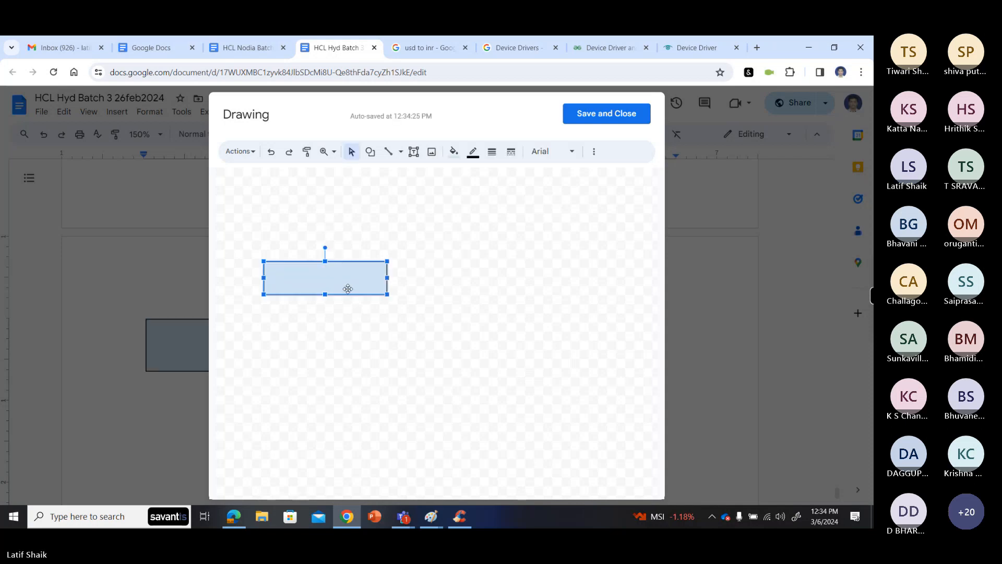
# - Paste two copies of the rectangle and stack them directly above the original, aligned with its edges
pyautogui.click(306, 225)
pyautogui.hotkey('ctrl', 'v')
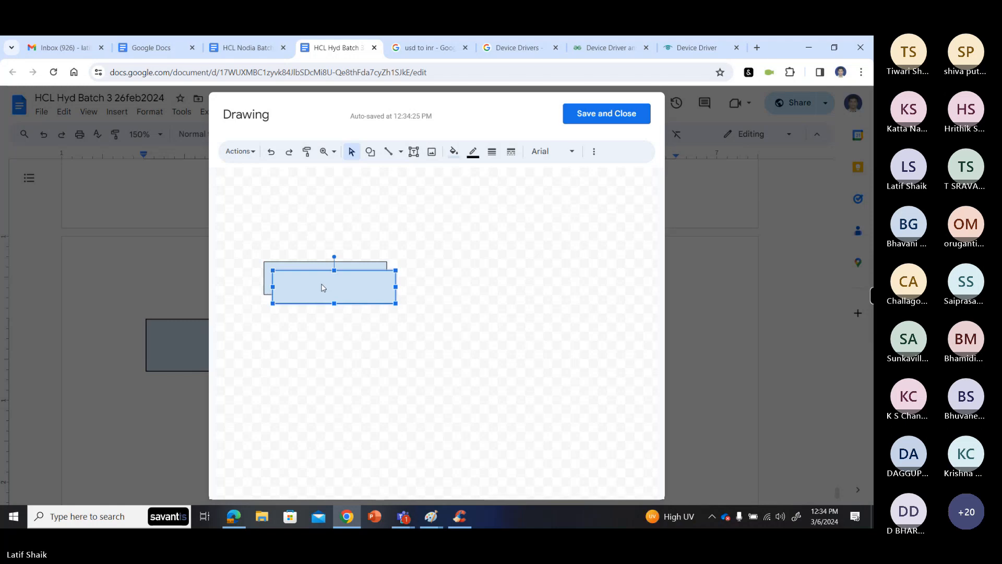
pyautogui.moveTo(320, 293); pyautogui.dragTo(311, 243)
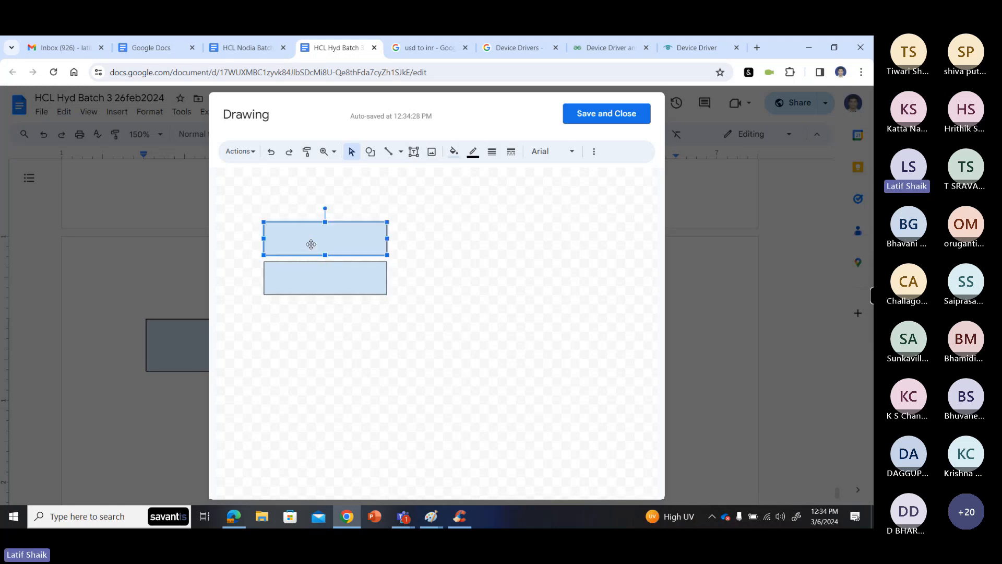
pyautogui.click(351, 319)
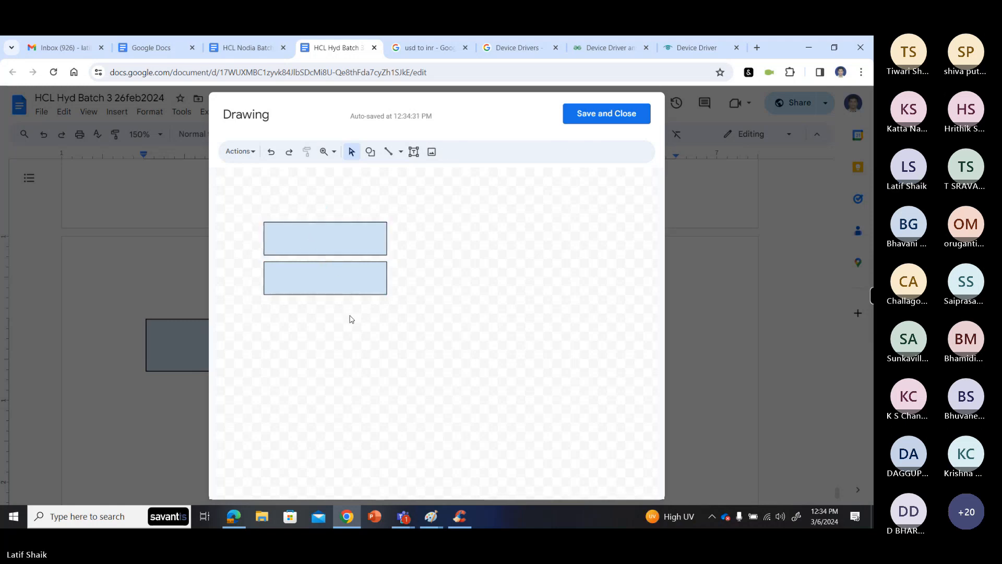
pyautogui.hotkey('ctrl', 'v')
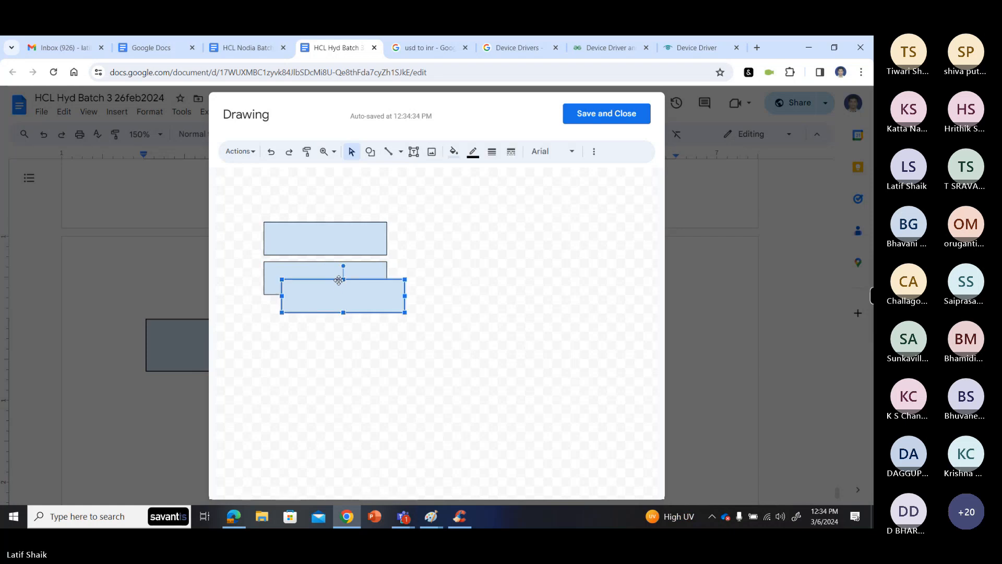
pyautogui.moveTo(344, 294); pyautogui.dragTo(325, 195)
pyautogui.click(407, 308)
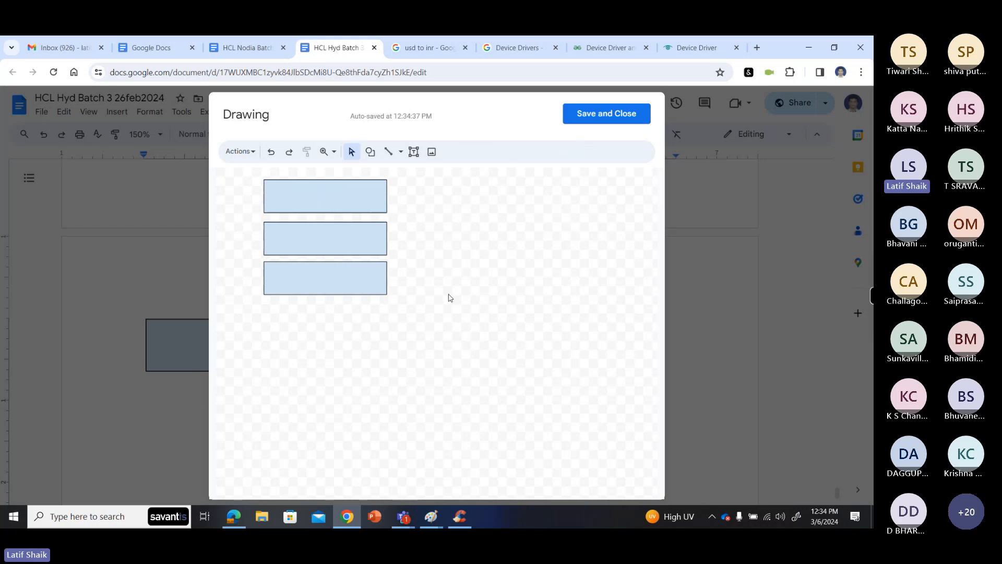
# - Paste another copy of the rectangle beside the lowest one in the stack and narrow it to about two-thirds of its width
pyautogui.hotkey('ctrl', 'v')
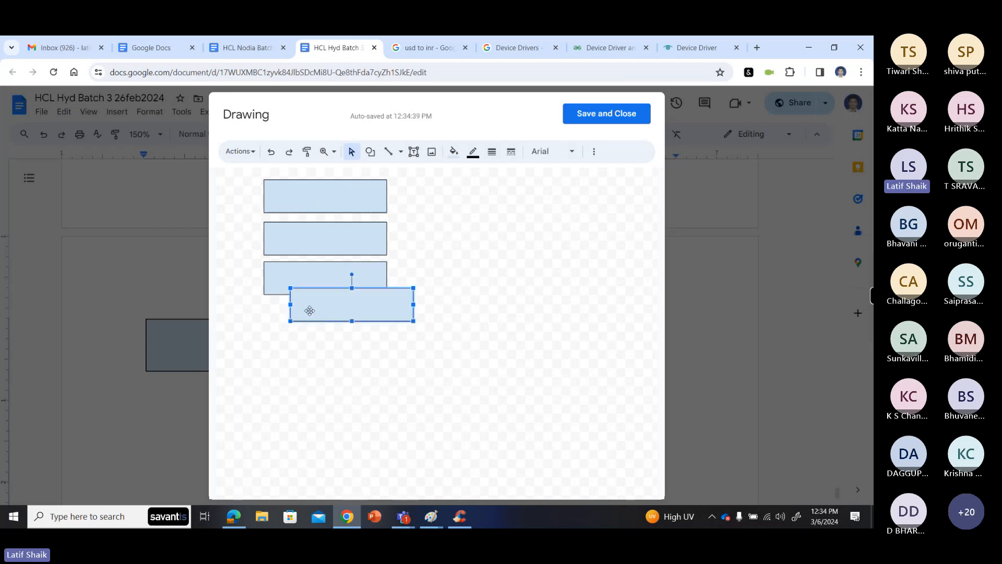
pyautogui.moveTo(308, 309); pyautogui.dragTo(437, 285)
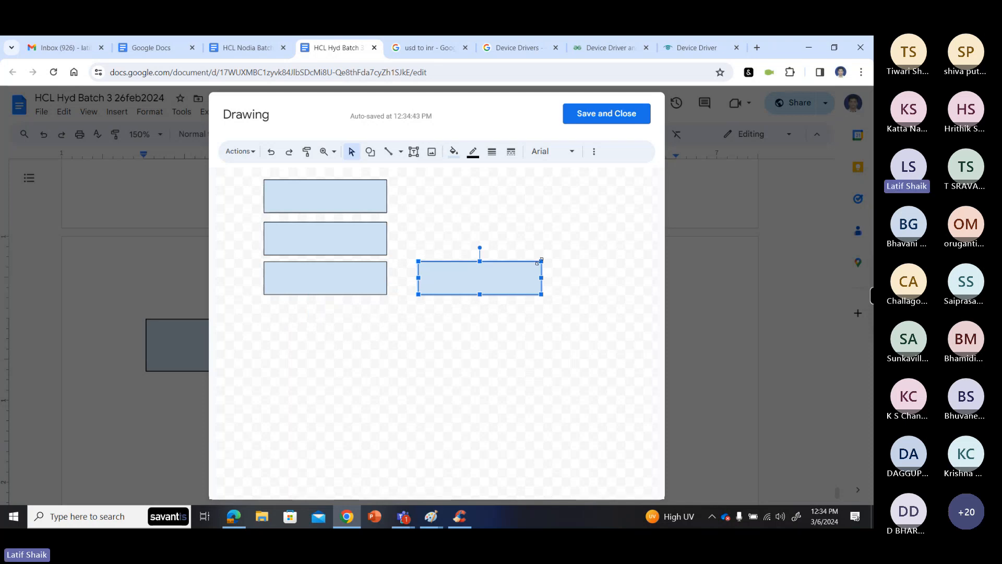
pyautogui.moveTo(538, 277); pyautogui.dragTo(500, 277)
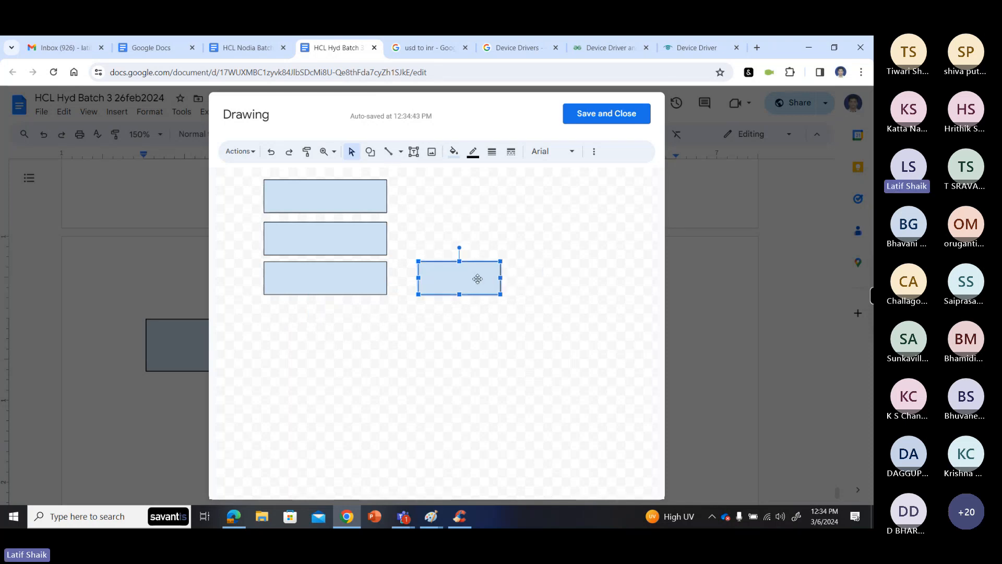
# - Label the lowest box in the stack "HW - CPU,RAM, HDD, NIC, AGP, Audio chip"
pyautogui.doubleClick(349, 283)
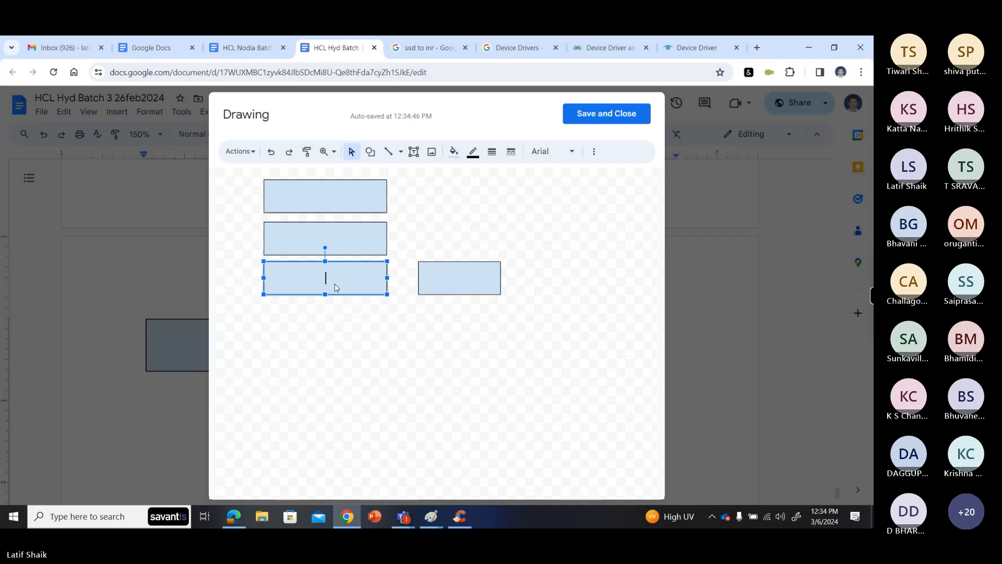
pyautogui.write('Hare')
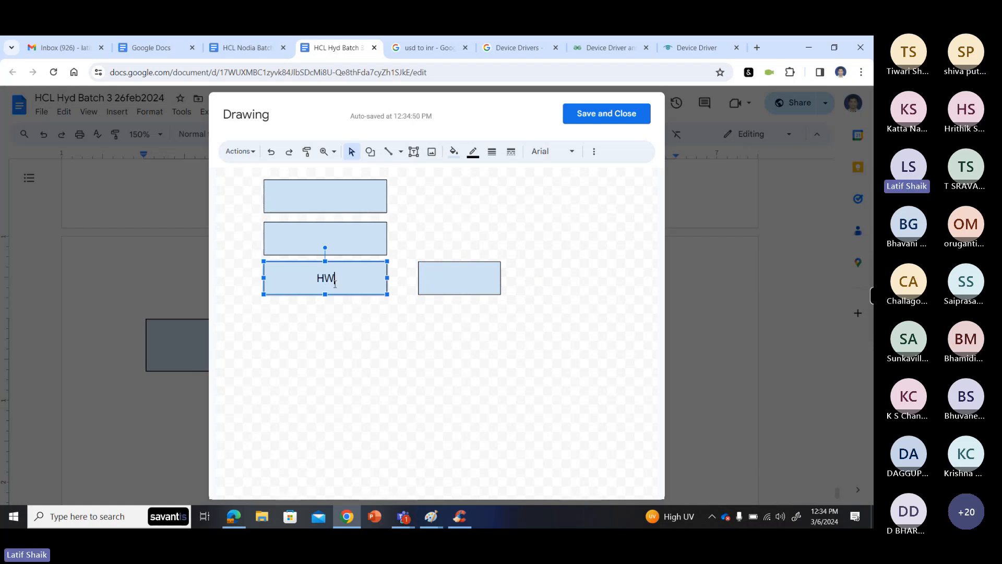
pyautogui.press('BackSpace')
pyautogui.press('BackSpace')
pyautogui.press('BackSpace')
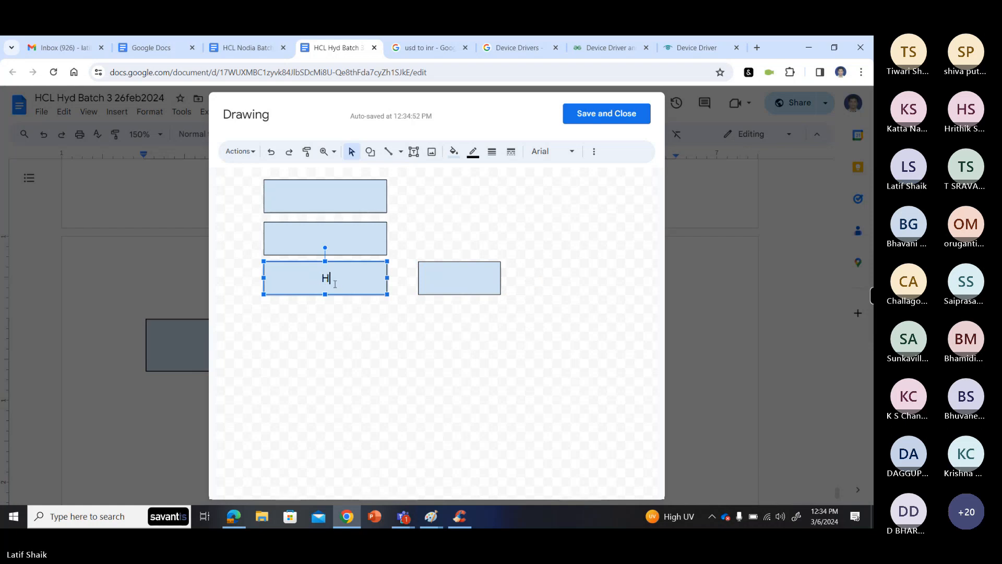
pyautogui.write('W - CP')
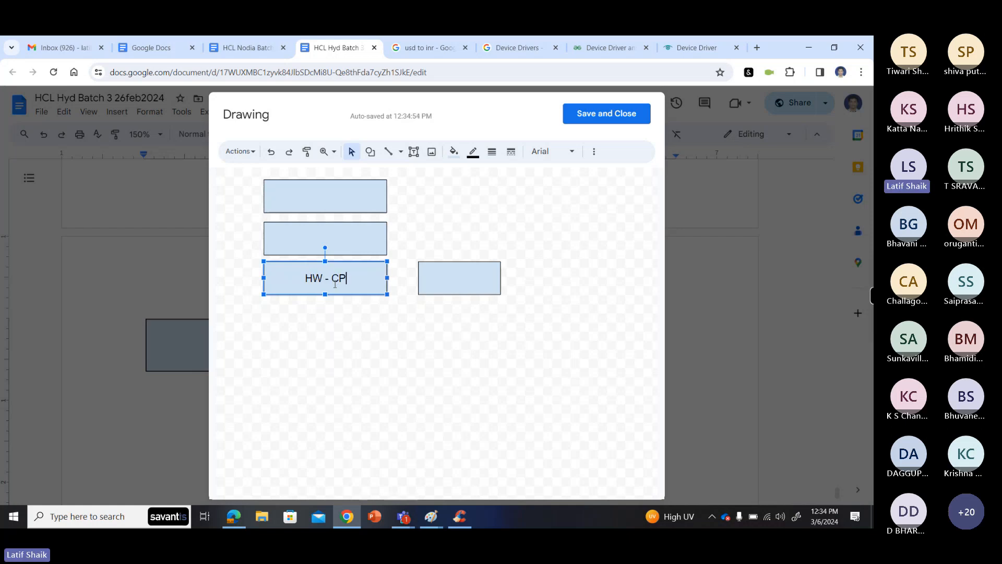
pyautogui.write('U,RAM, HDD')
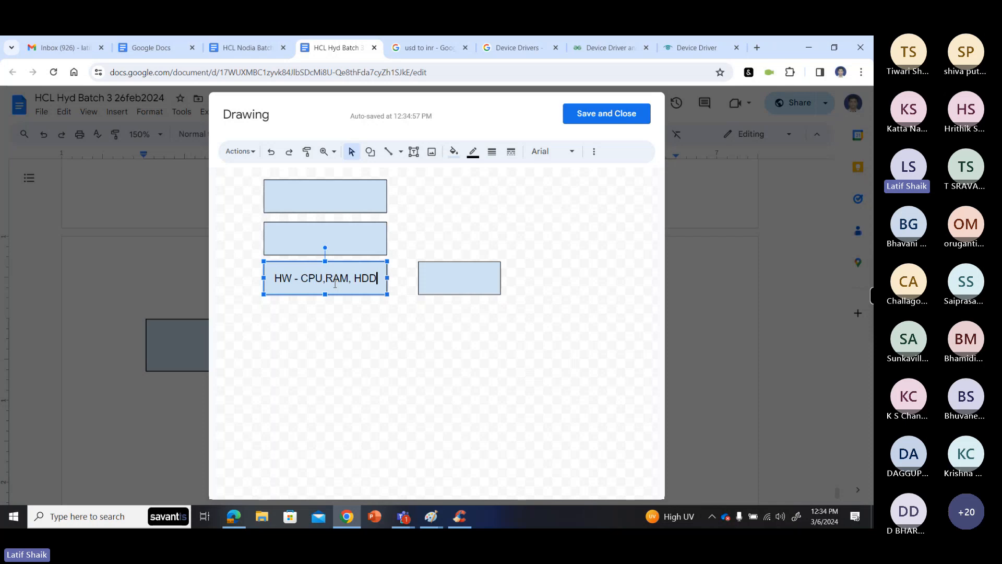
pyautogui.write(', NIC')
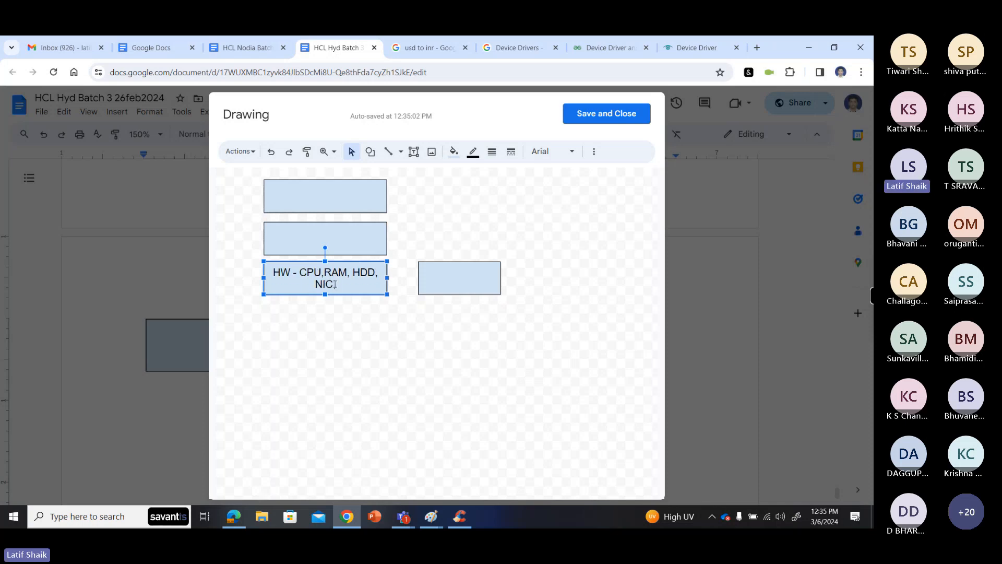
pyautogui.write(', AGP, Audio chip')
# - Label the separate box beside the stack "Printer, USB Pendrive"
pyautogui.doubleClick(437, 279)
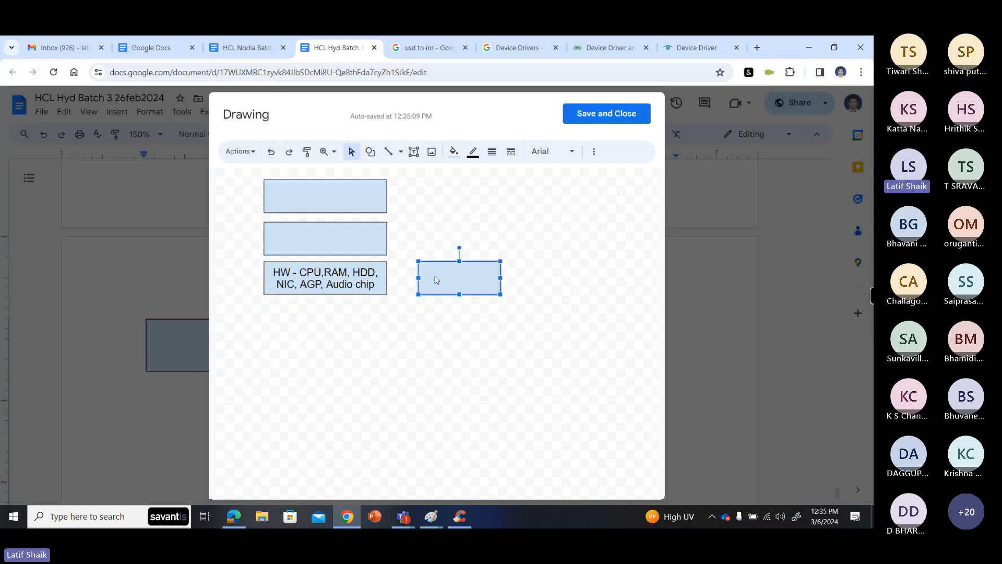
pyautogui.write('Printer, U')
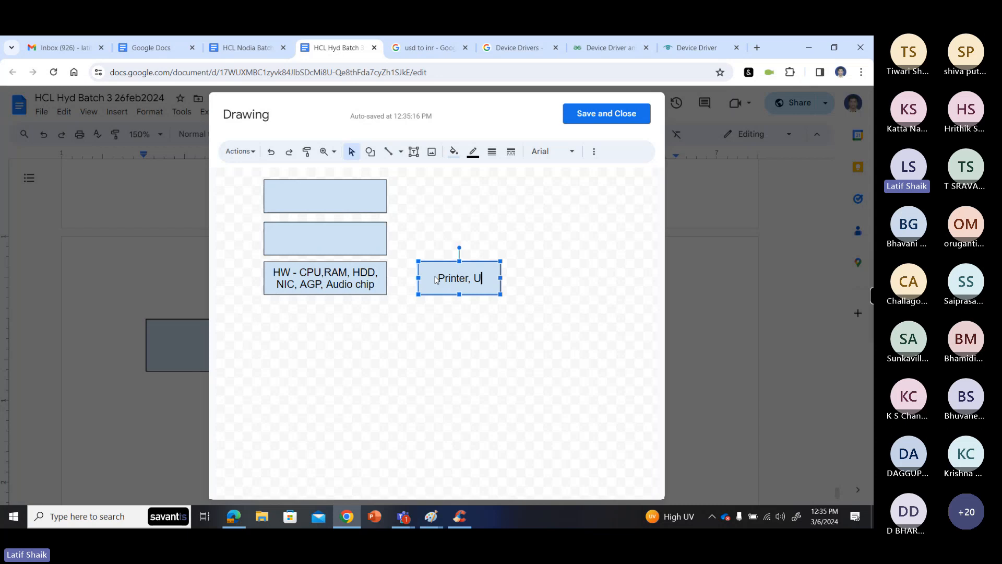
pyautogui.write('SB,')
pyautogui.press('BackSpace')
pyautogui.press('BackSpace')
pyautogui.write('Pendrive')
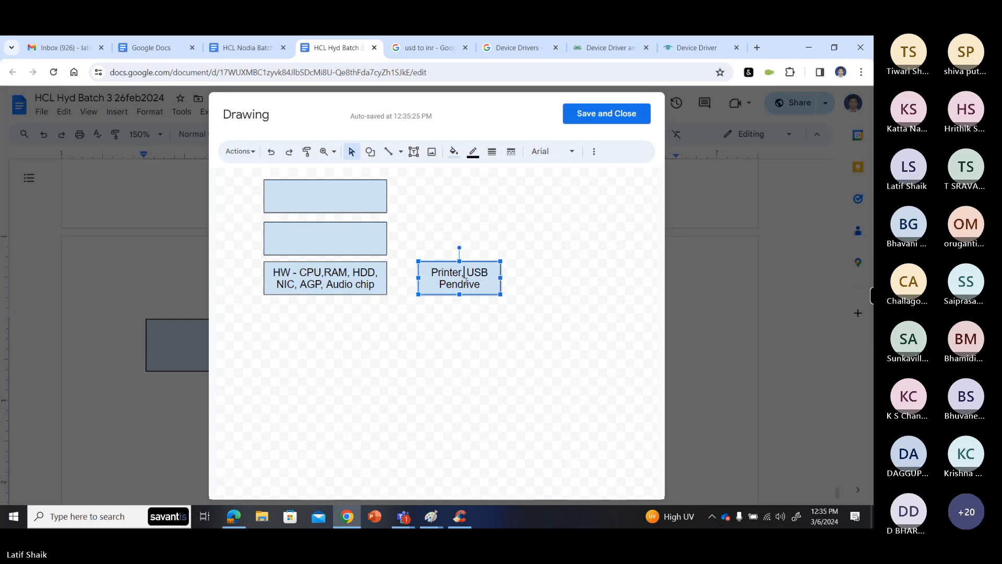
# - Insert "Scanner" after "Printer," in the separate box's label
pyautogui.write('Scande')
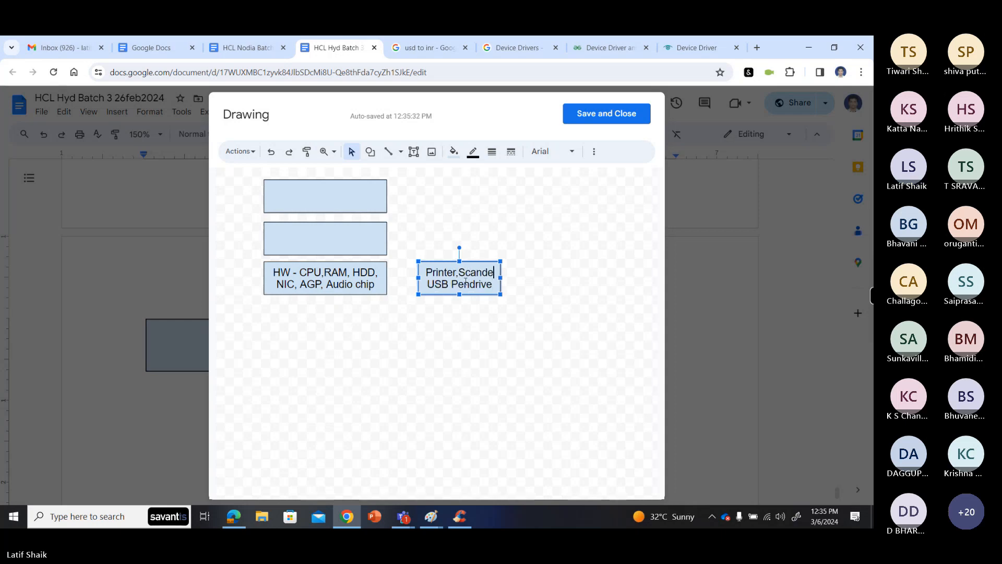
pyautogui.press('BackSpace')
pyautogui.press('BackSpace')
pyautogui.write('ne')
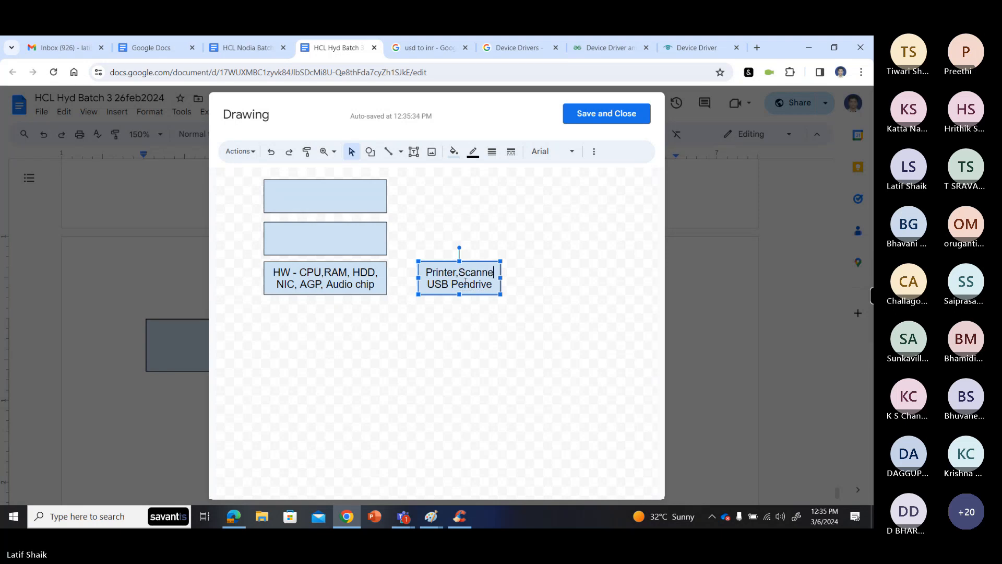
pyautogui.write('r')
pyautogui.click(500, 324)
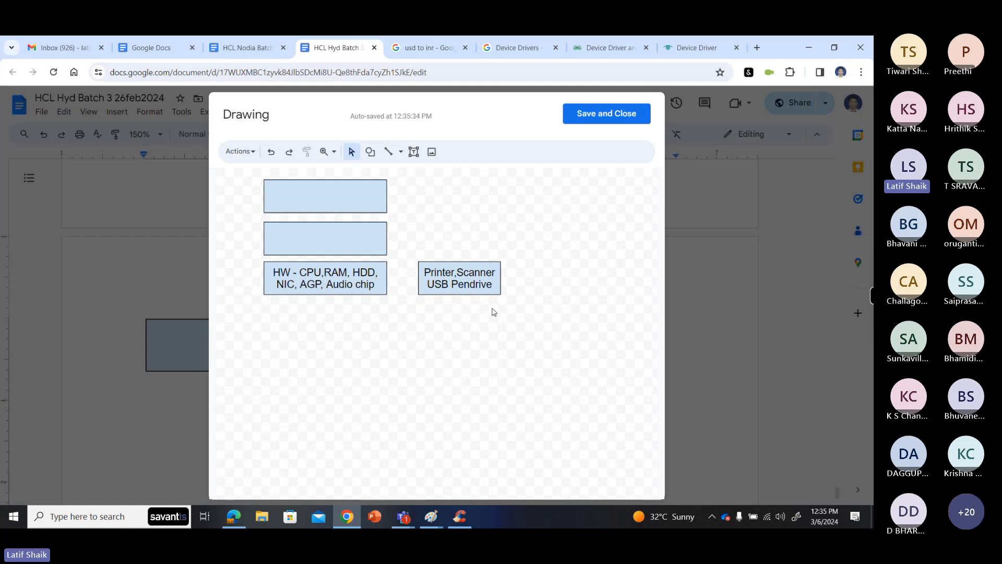
# - Add "KB, Mouse" at the start of the separate box's label and widen the box to about the stacked boxes' width
pyautogui.click(427, 272)
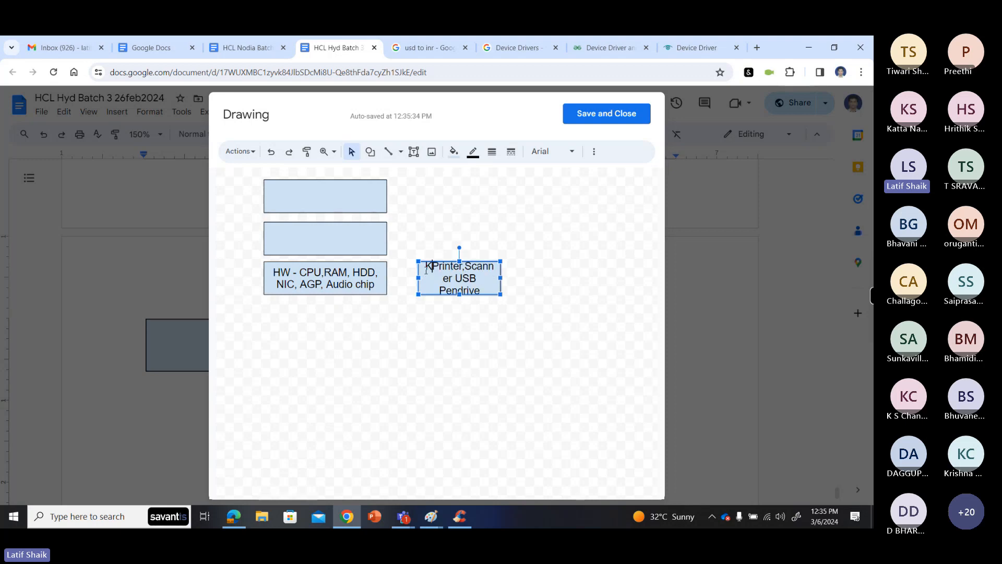
pyautogui.write('KB, Mouse')
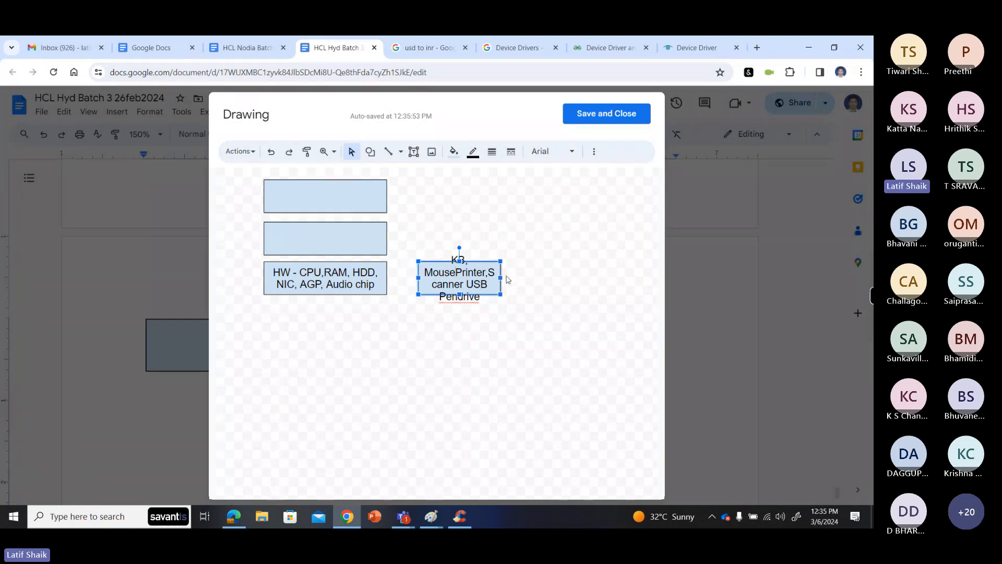
pyautogui.moveTo(501, 277); pyautogui.dragTo(545, 278)
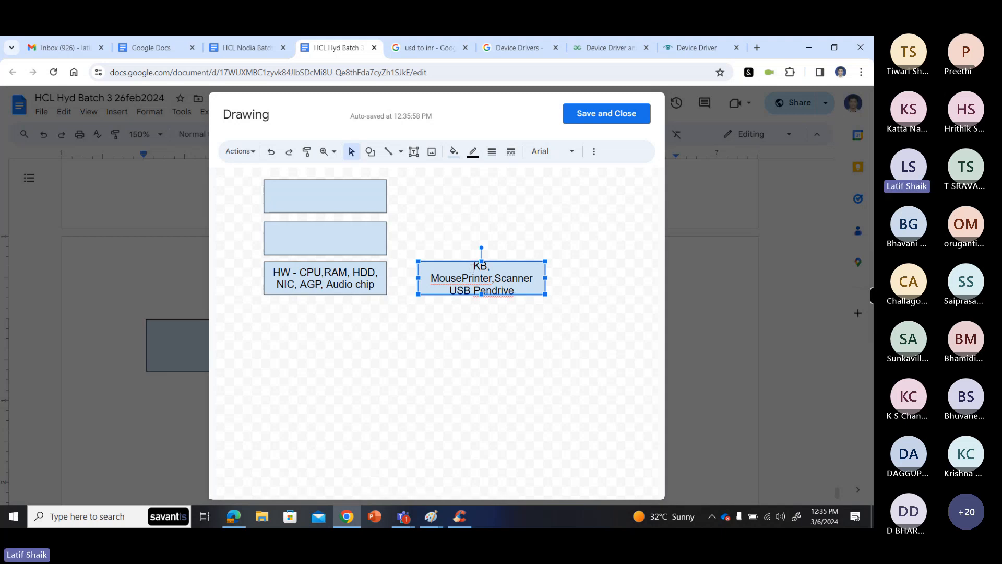
# - Prefix the separate box's label with "HW–" and put a comma between "Mouse" and "Printer"
pyautogui.click(473, 268)
pyautogui.write('HW-')
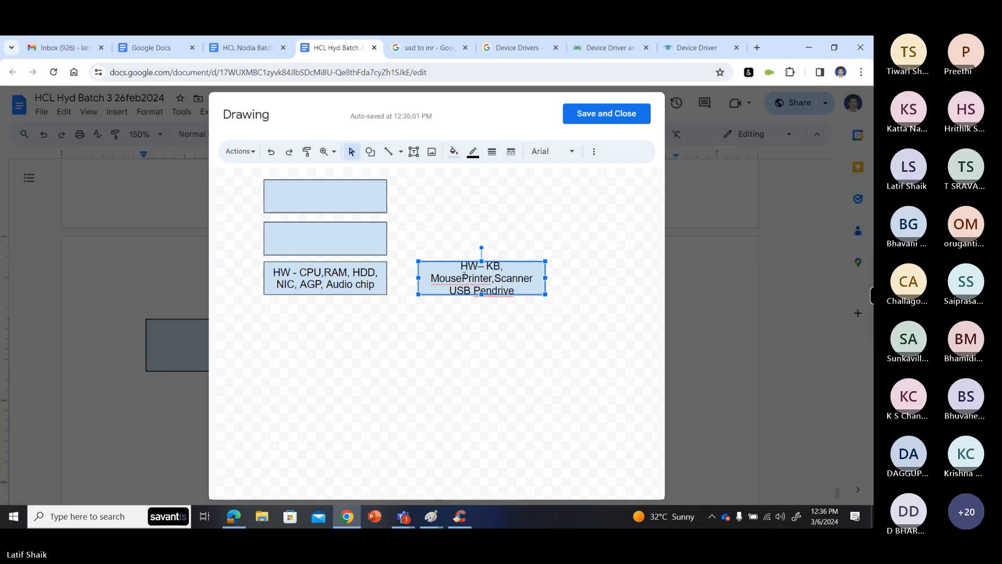
pyautogui.click(464, 277)
pyautogui.write(',')
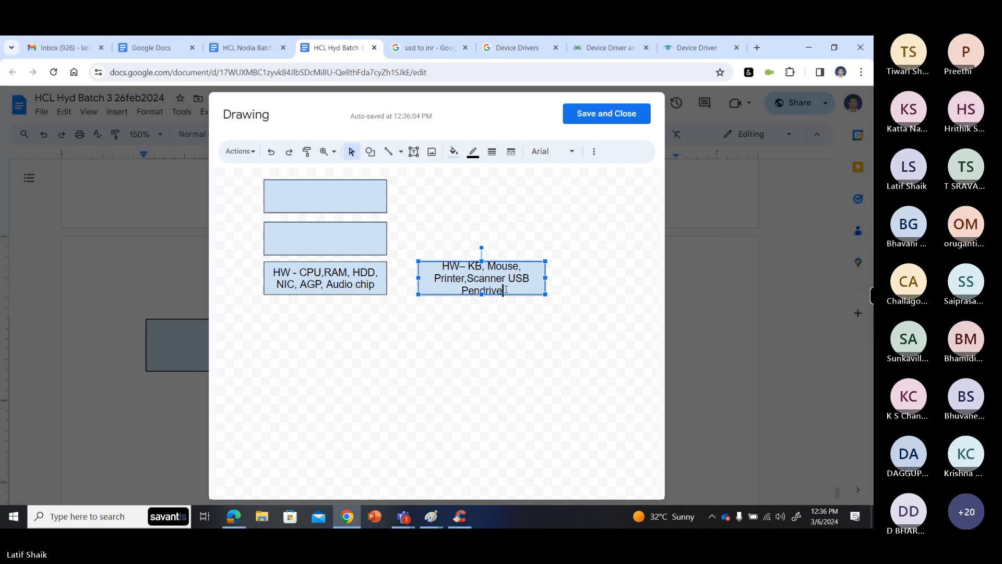
# - Label the middle stacked box "OS" and the uppermost one "App, User Interface"
pyautogui.doubleClick(337, 234)
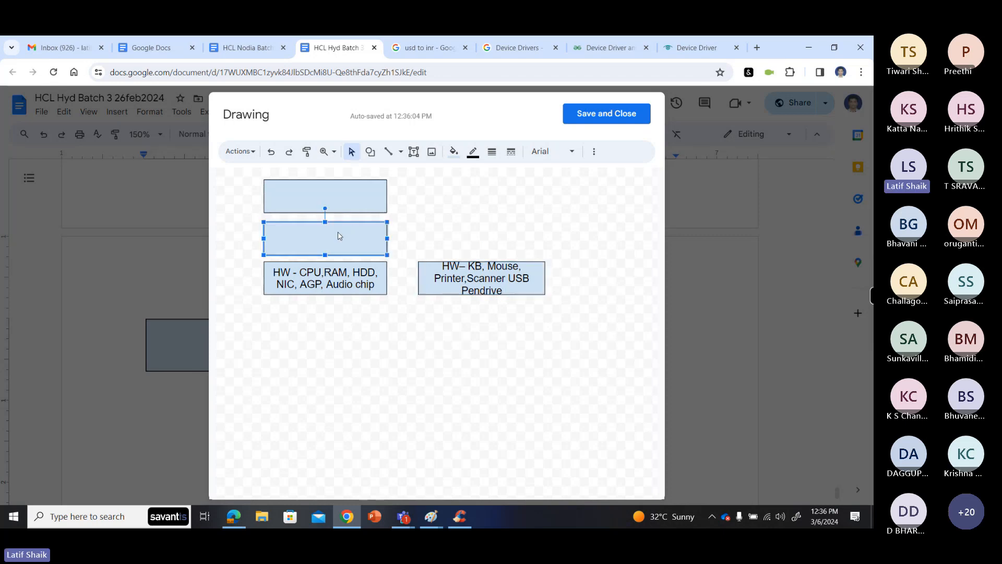
pyautogui.write('OS')
pyautogui.doubleClick(295, 194)
pyautogui.write('App')
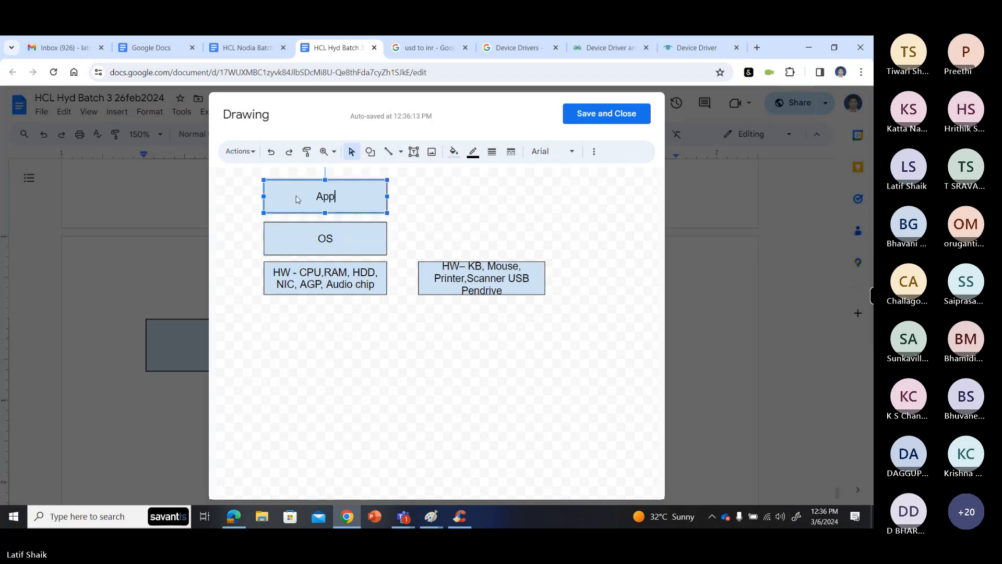
pyautogui.write(' User')
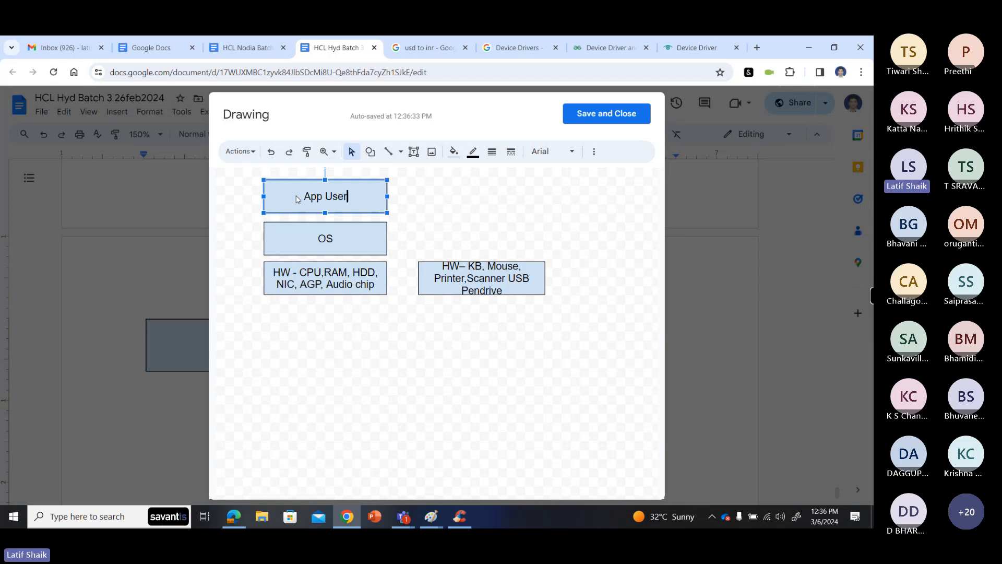
pyautogui.write(' Inter')
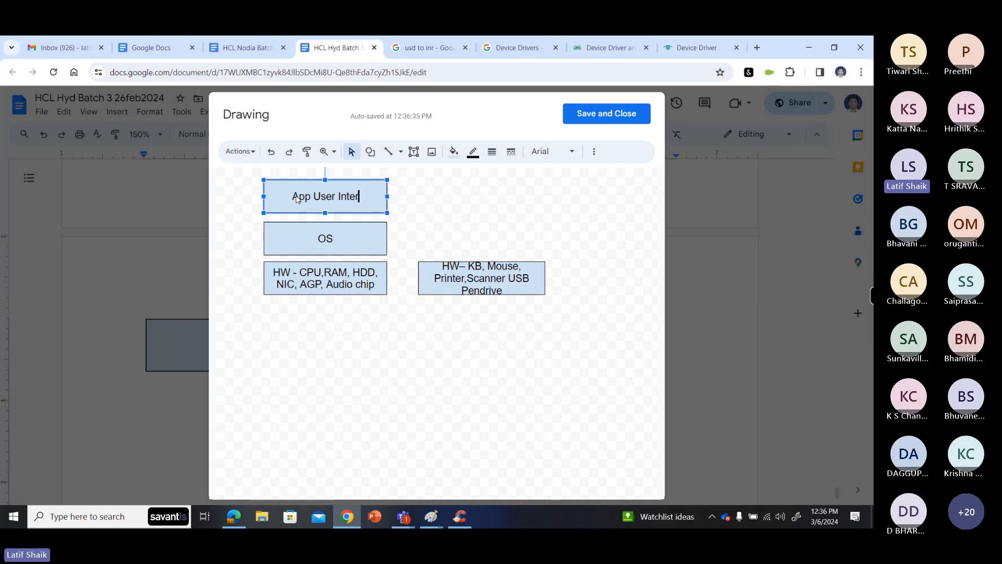
pyautogui.write('face')
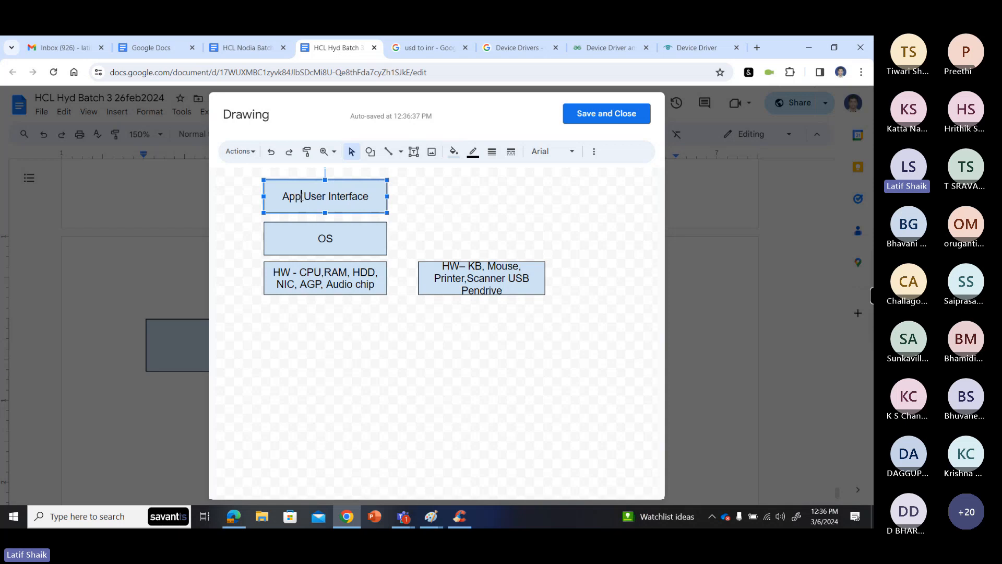
pyautogui.click(302, 197)
pyautogui.write(',')
# - Extend the middle box's label to read "OS – Kernel"
pyautogui.click(338, 236)
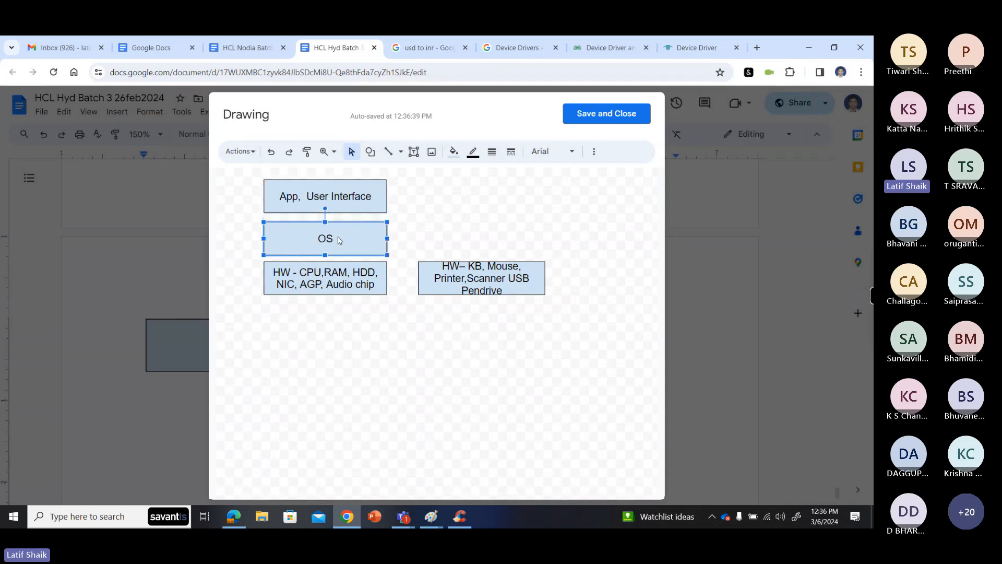
pyautogui.click(338, 238)
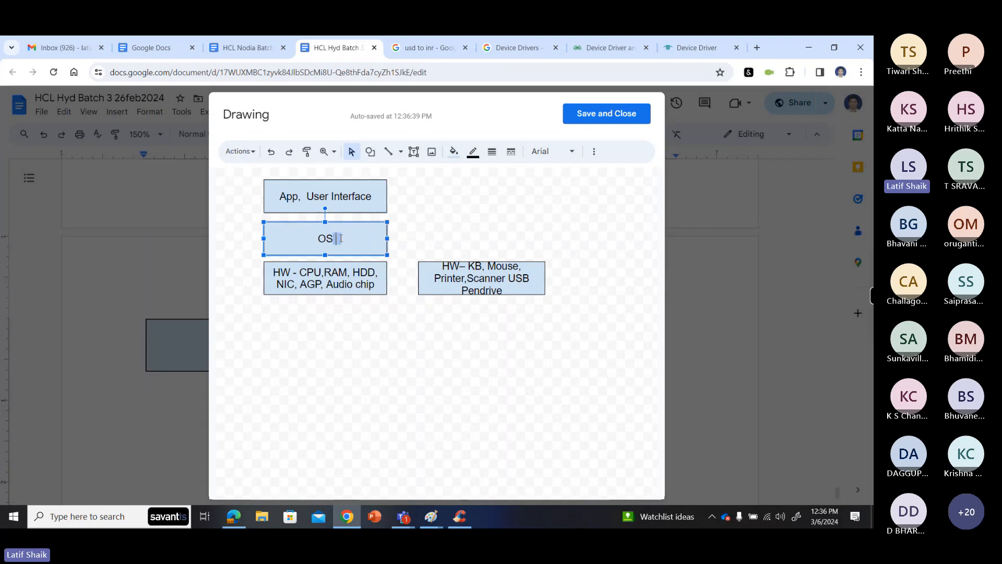
pyautogui.write('Kernel')
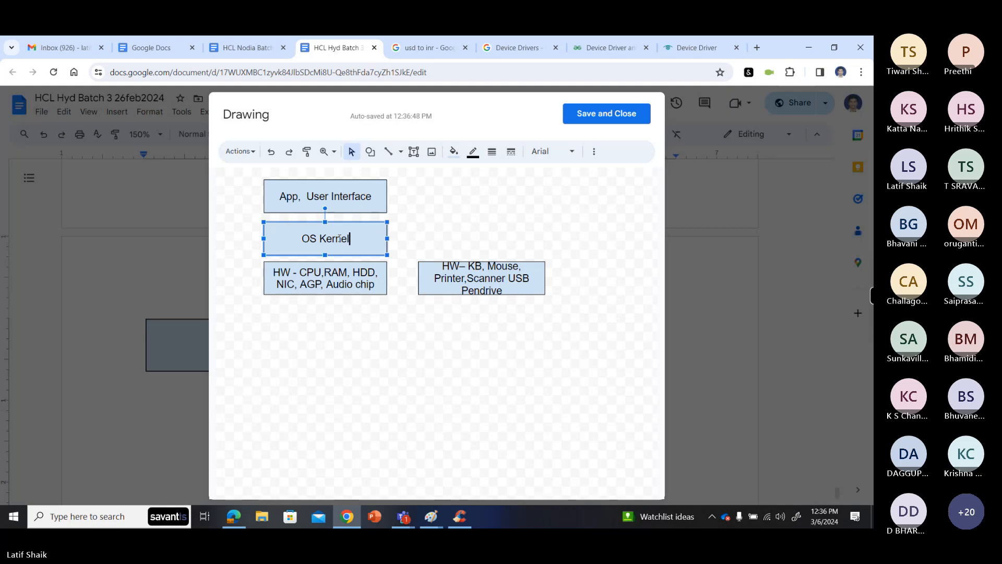
pyautogui.click(325, 238)
pyautogui.write('--')
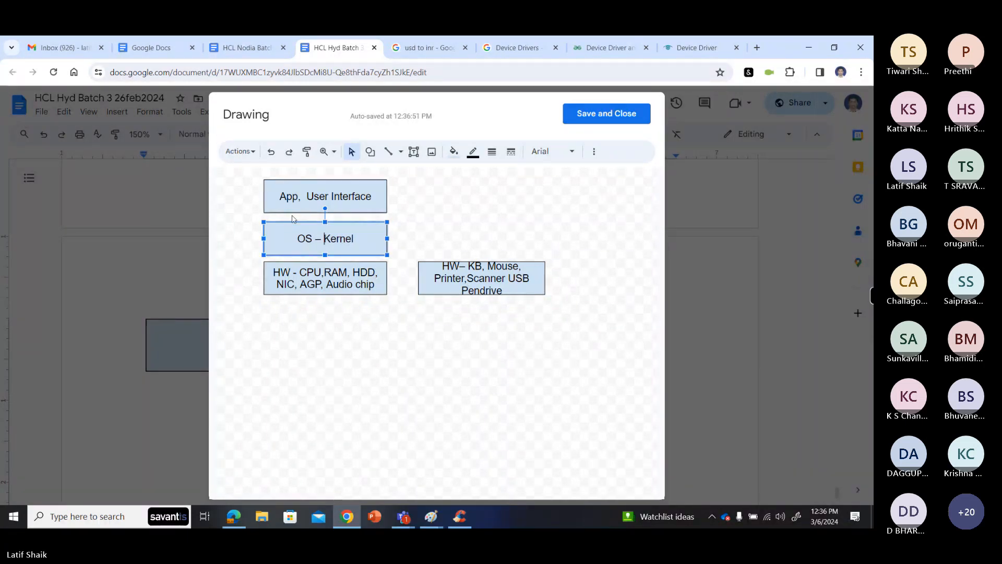
# - Move the "App, User Interface" box straight down until it touches the "OS – Kernel" box
pyautogui.click(301, 196)
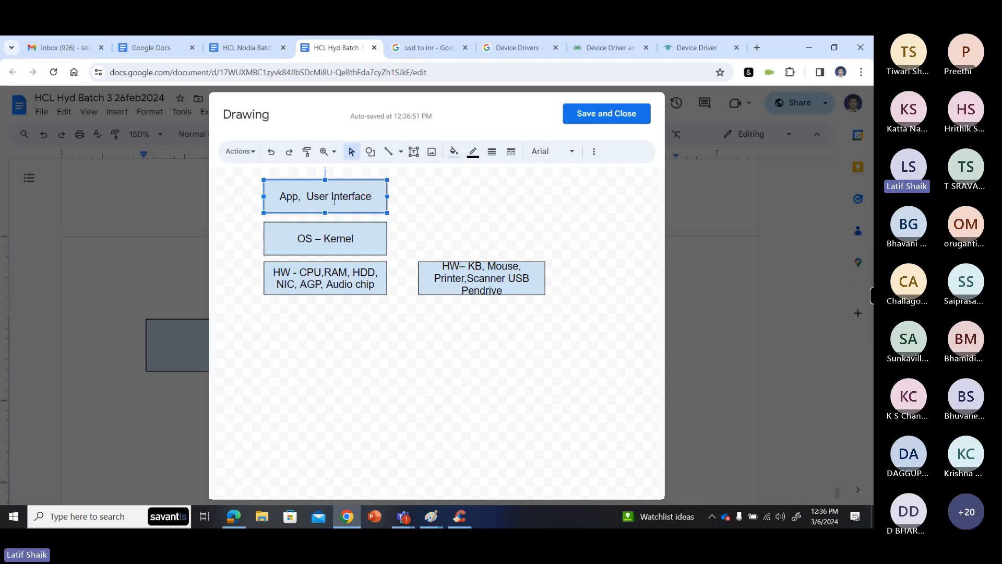
pyautogui.moveTo(301, 213); pyautogui.dragTo(299, 223)
pyautogui.click(306, 239)
pyautogui.click(321, 240)
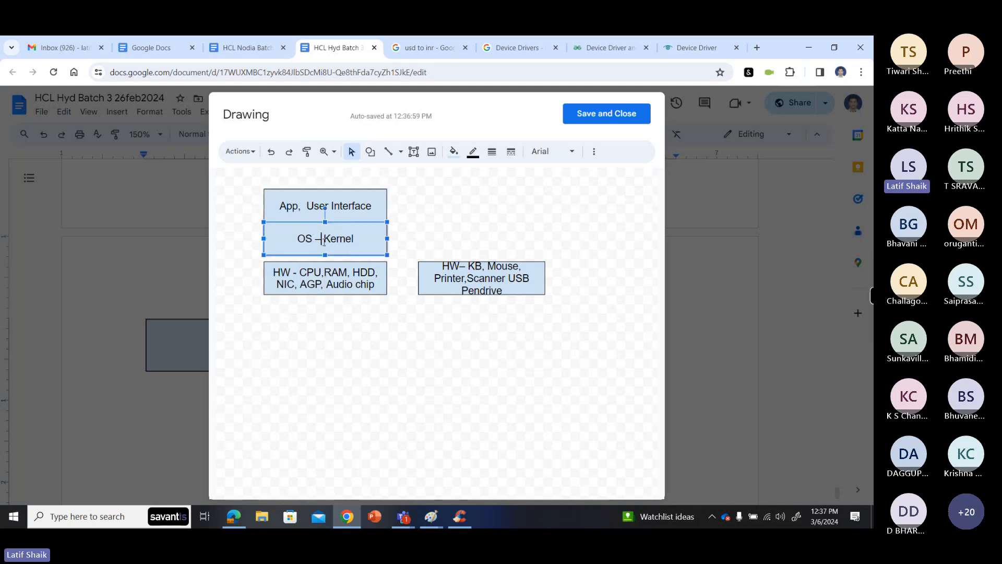
pyautogui.click(420, 245)
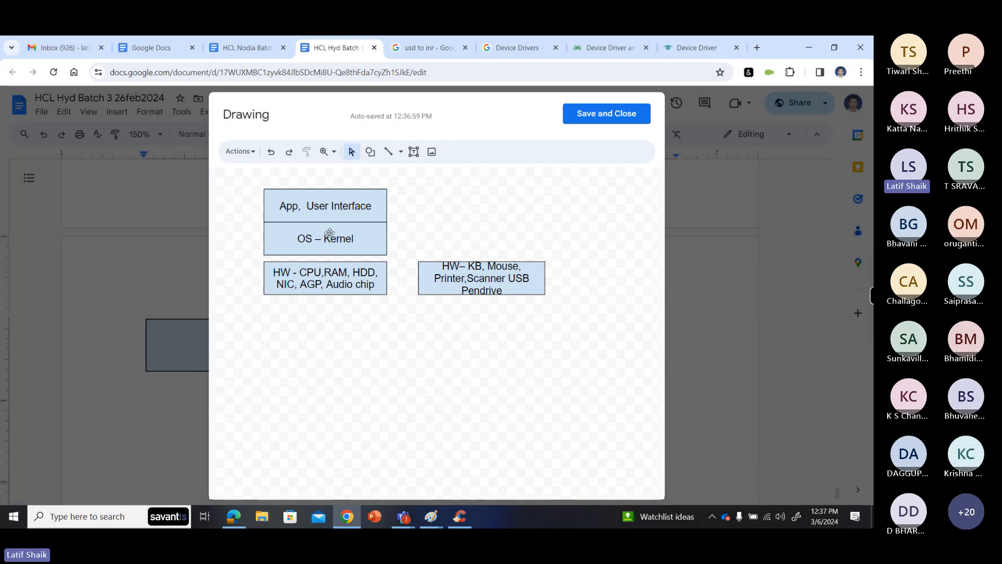
# - Draw one arrow between the OS box and the CPU hardware box, and another from that hardware box to the peripherals box
pyautogui.click(400, 152)
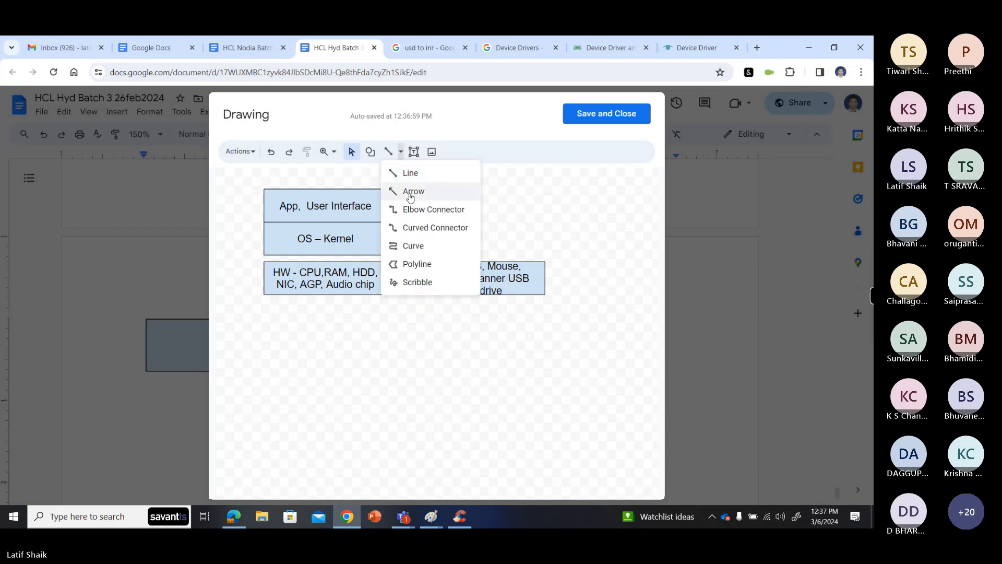
pyautogui.click(410, 191)
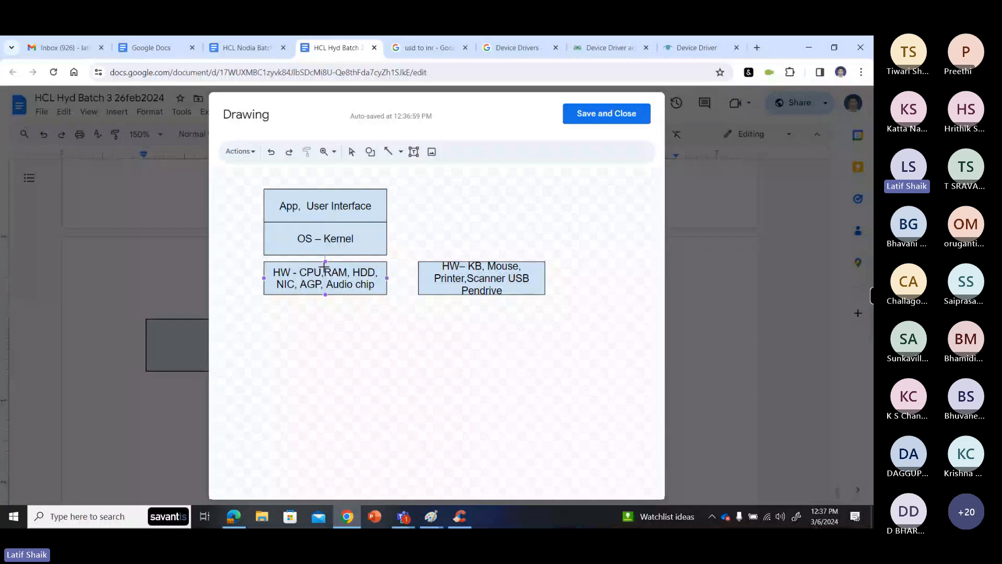
pyautogui.moveTo(324, 266); pyautogui.dragTo(325, 261)
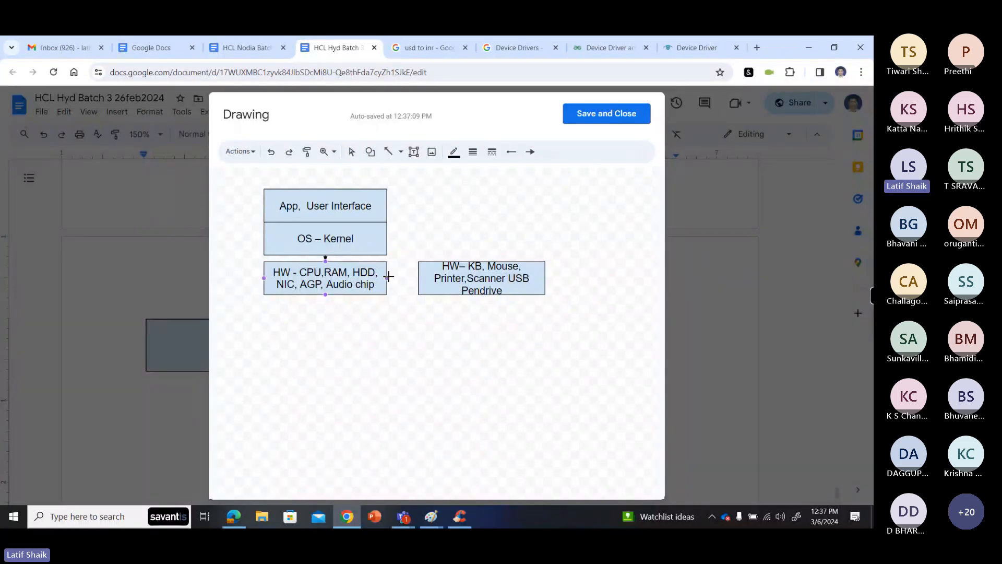
pyautogui.moveTo(387, 278); pyautogui.dragTo(418, 278)
pyautogui.click(370, 215)
# - Extend the middle box's label to read "OS – Kernel,Drivers", then save and close the drawing
pyautogui.click(356, 238)
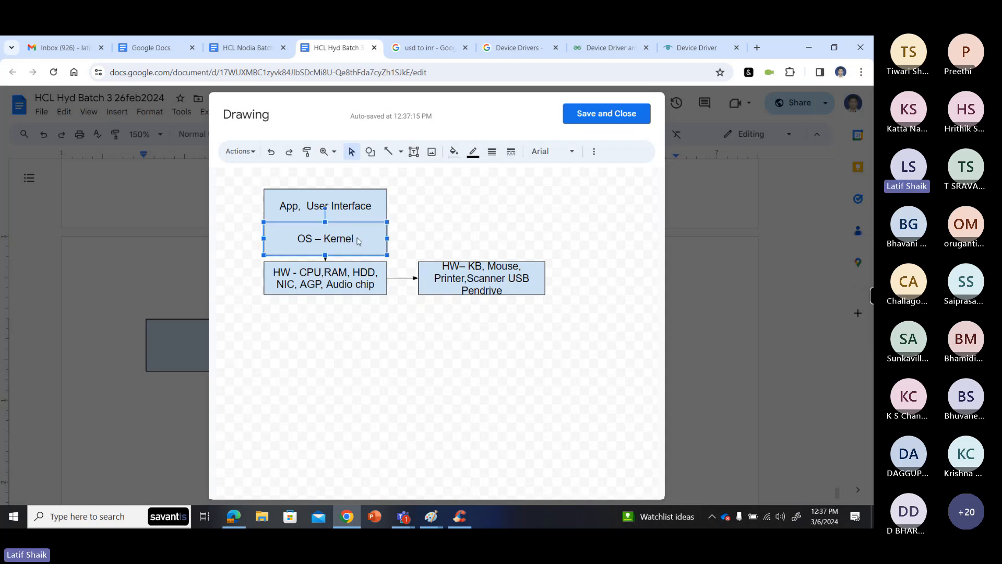
pyautogui.click(355, 239)
pyautogui.write(',')
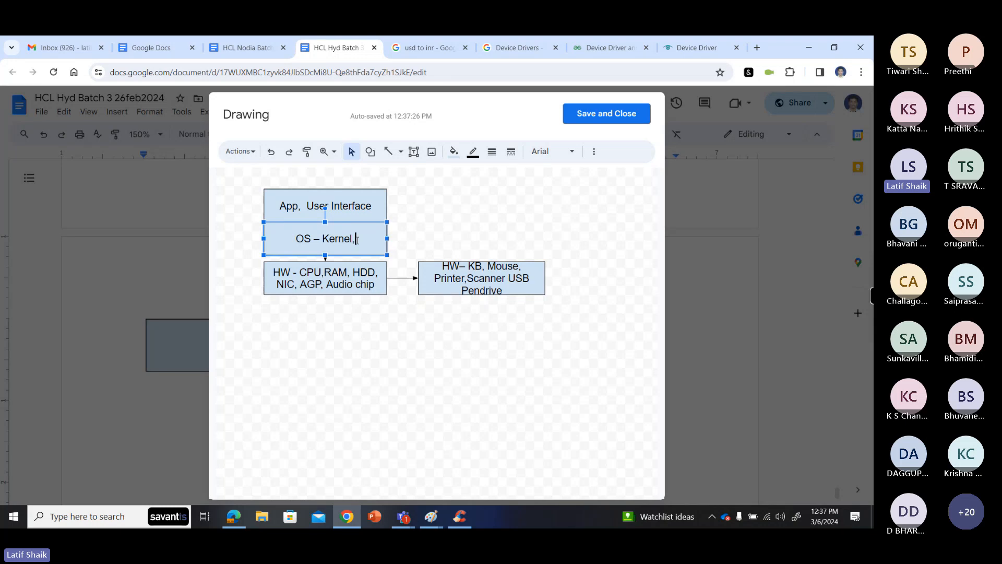
pyautogui.write('Driver')
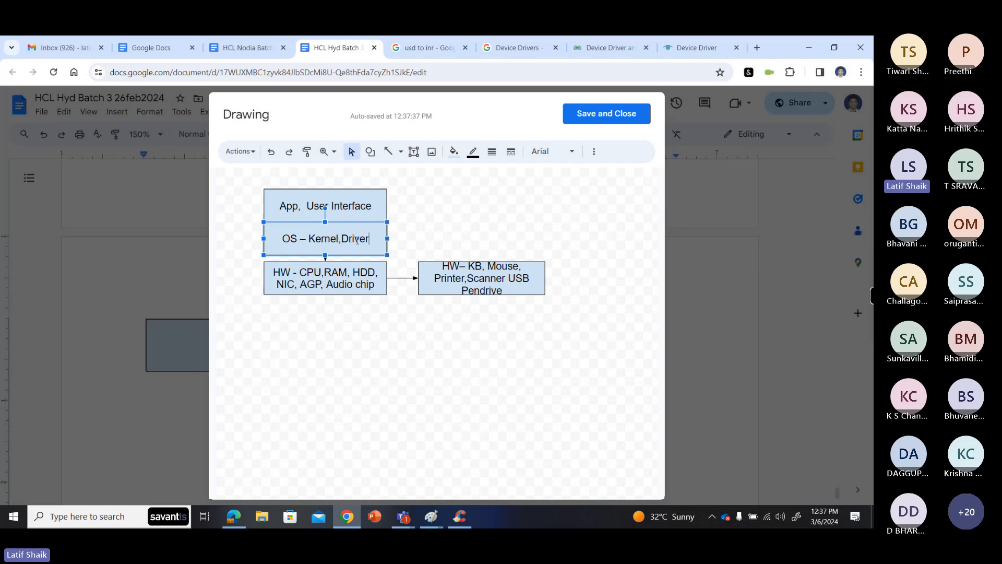
pyautogui.write('s')
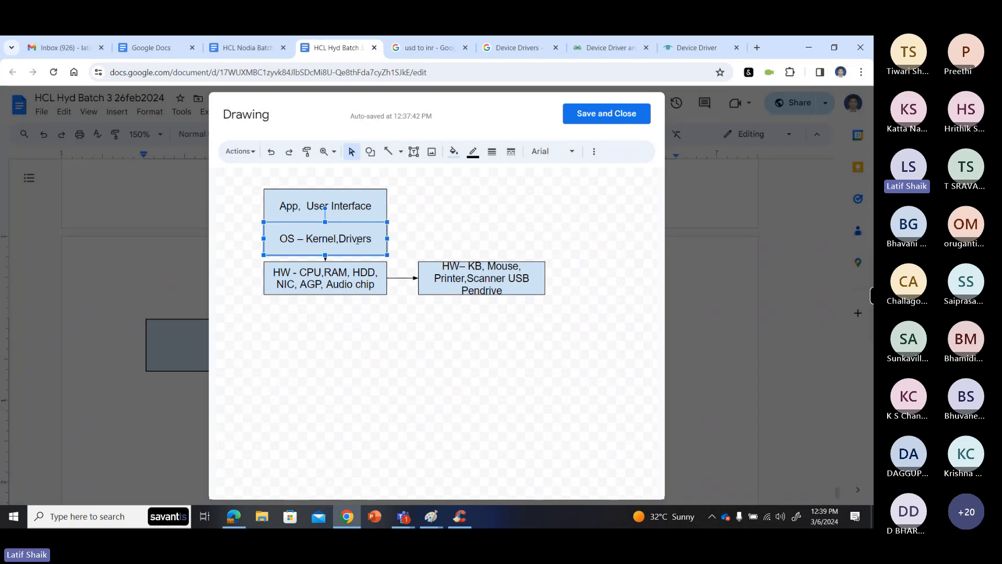
pyautogui.click(587, 112)
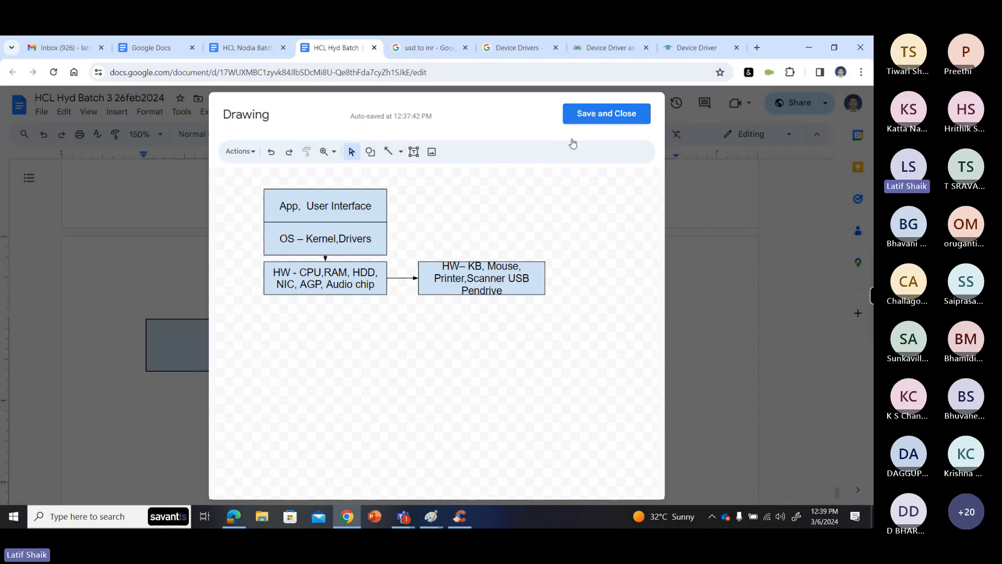
pyautogui.click(418, 399)
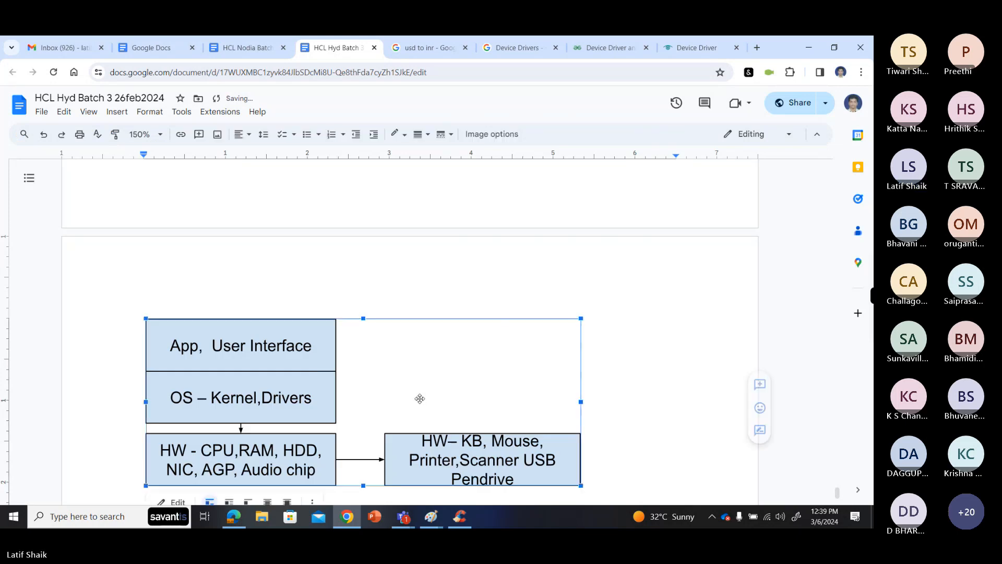
# - Start a sentence on the line below the drawing with "To communicate with a device"
pyautogui.scroll(-10, 397, 360)
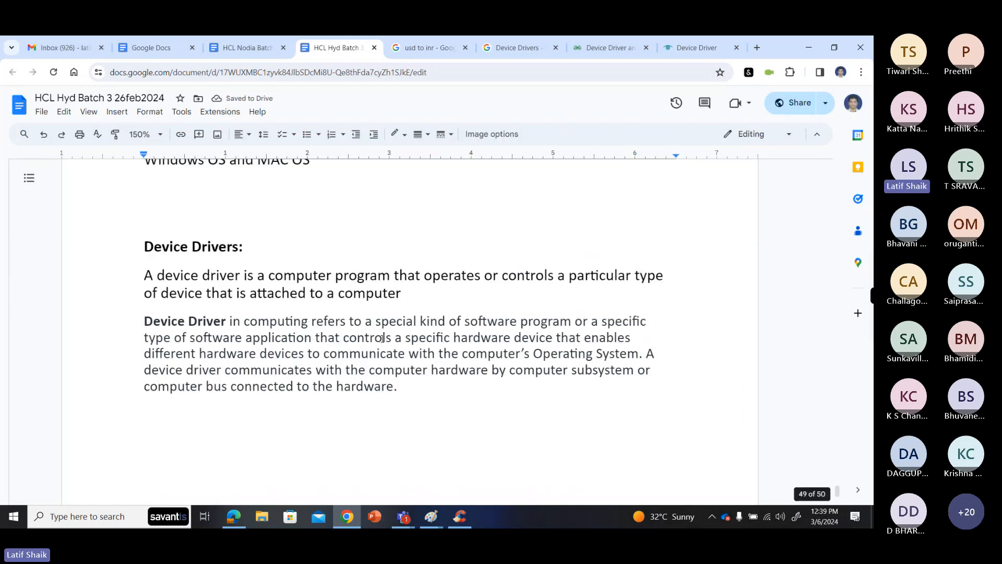
pyautogui.scroll(-5, 382, 339)
pyautogui.scroll(-5, 379, 335)
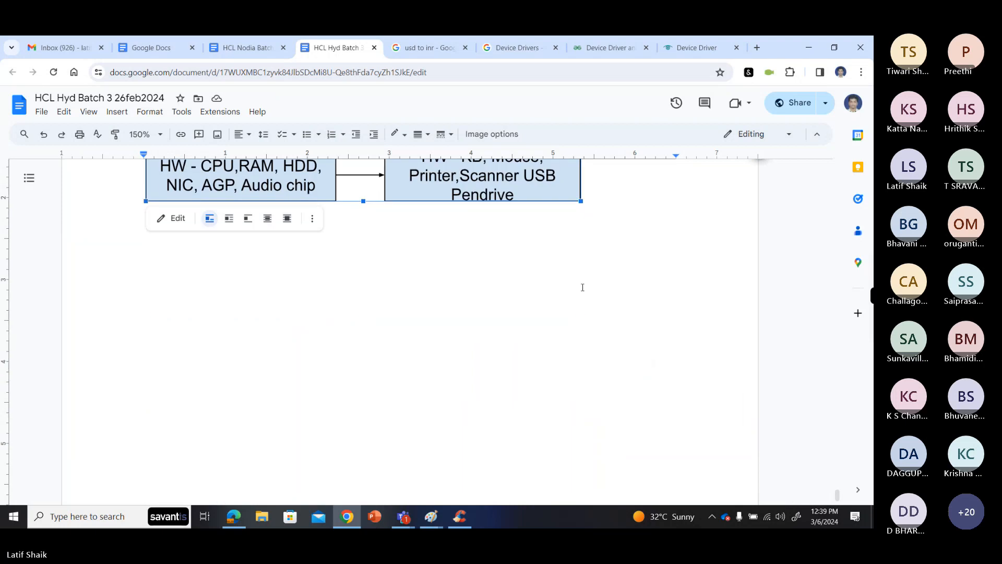
pyautogui.click(628, 209)
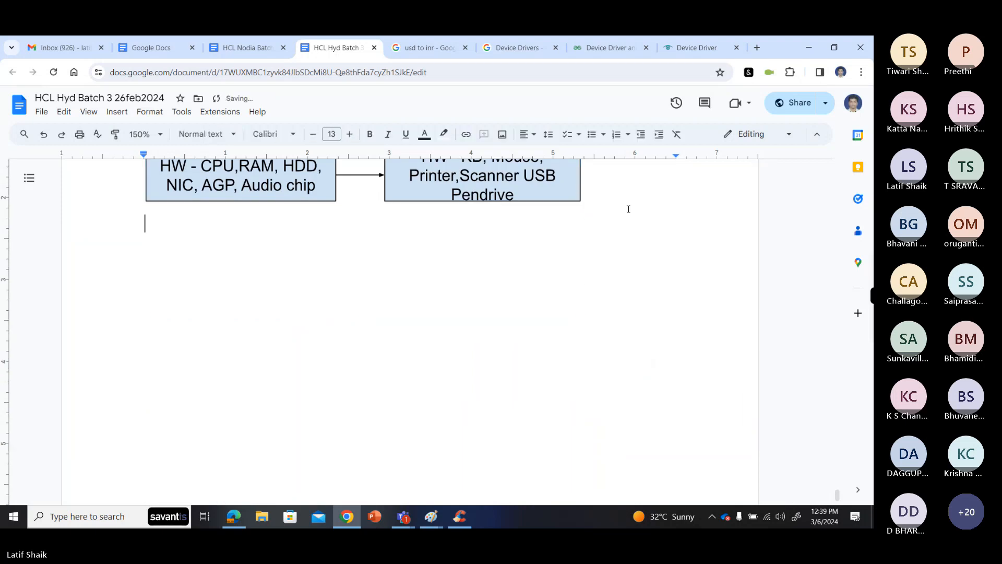
pyautogui.write('To communicat')
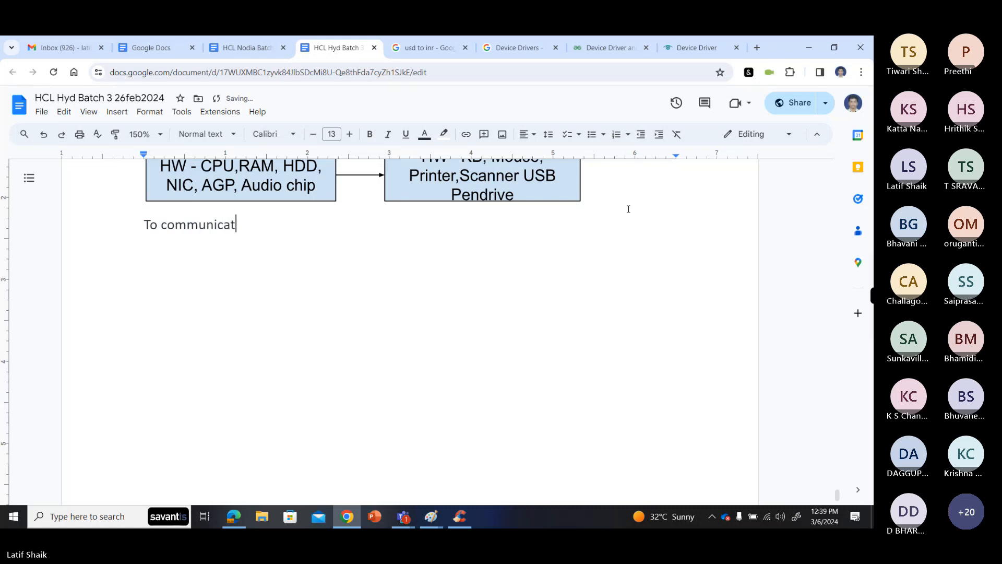
pyautogui.write('e')
pyautogui.write('with a')
pyautogui.write('device ')
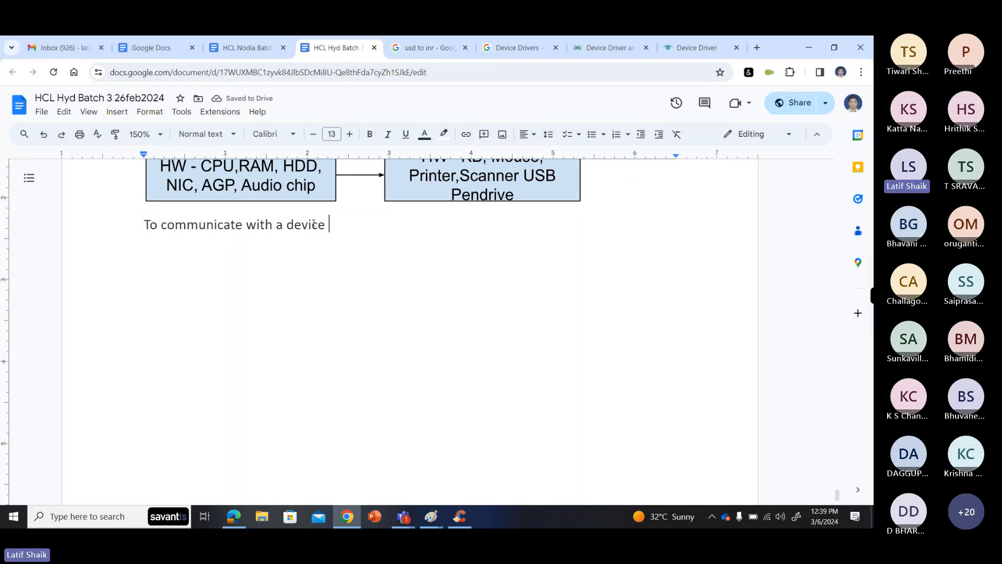
pyautogui.write('w')
pyautogui.press('BackSpace')
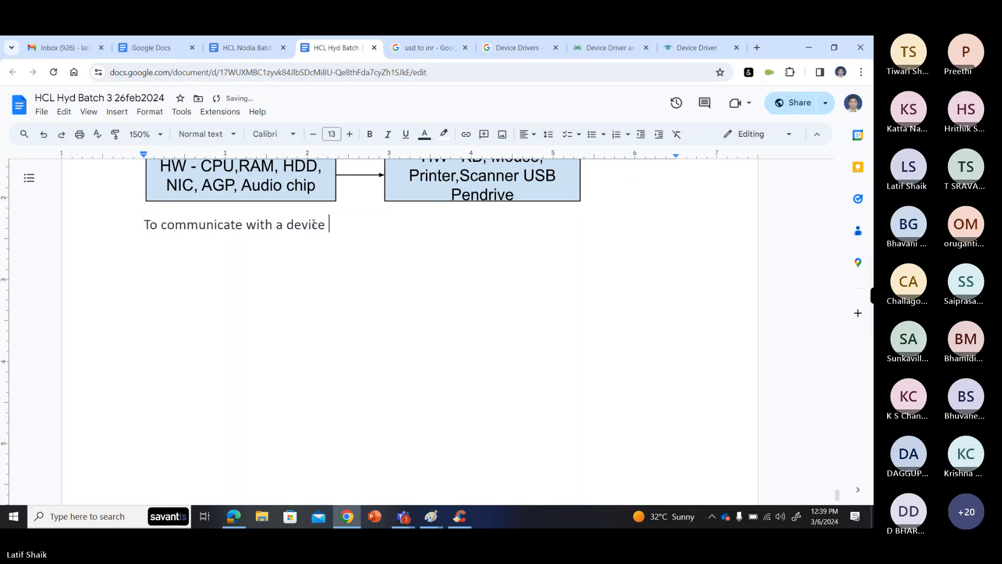
# - Complete the sentence below the drawing with "OS needs driver based on that device"
pyautogui.write('OS ')
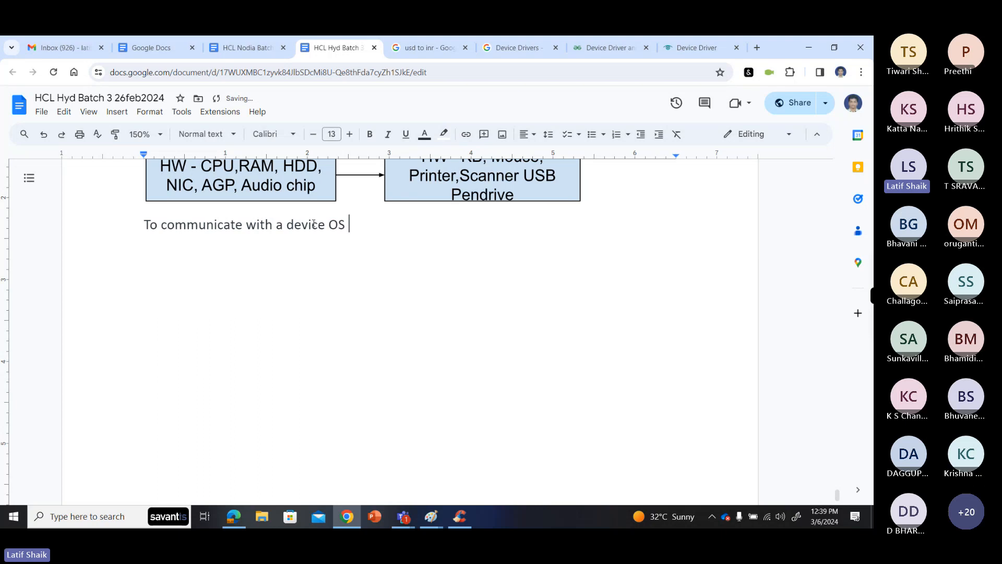
pyautogui.write('need')
pyautogui.press('BackSpace')
pyautogui.write('s driver')
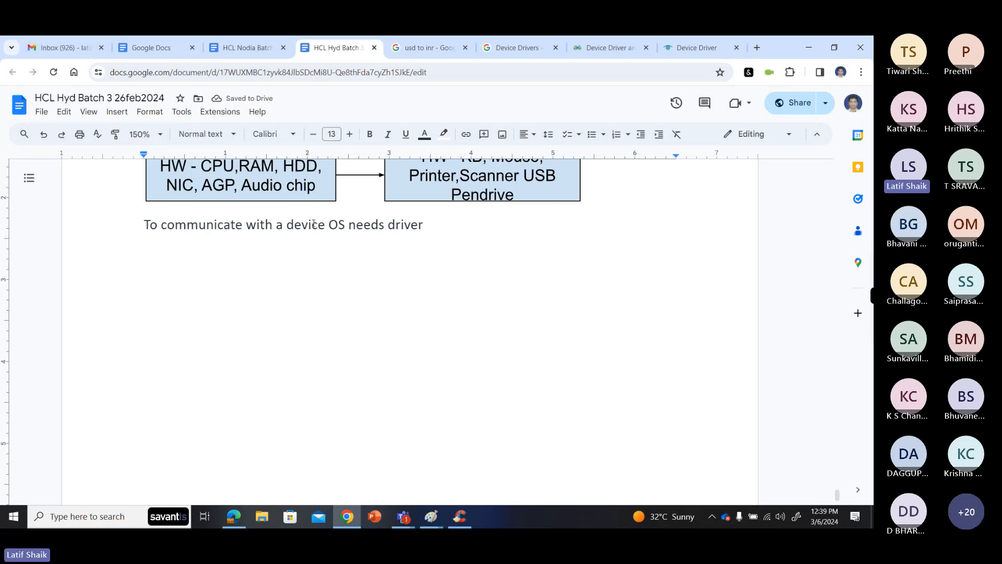
pyautogui.write('based')
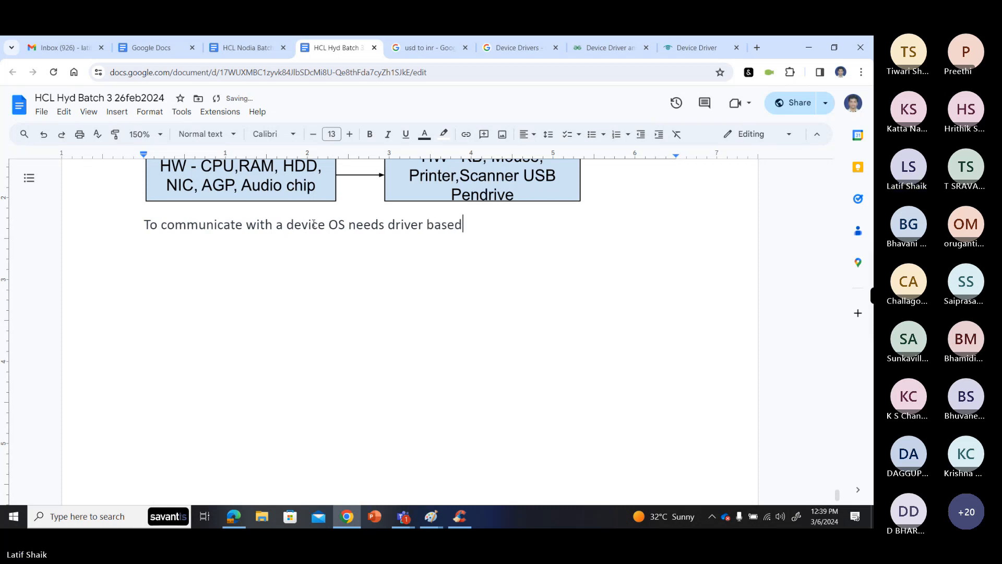
pyautogui.write(' on that ')
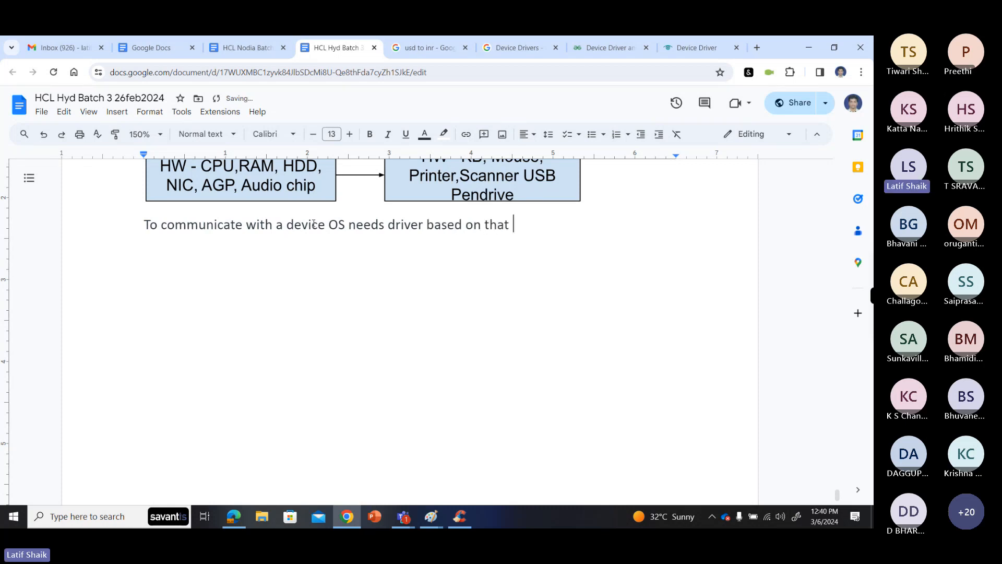
pyautogui.write('device')
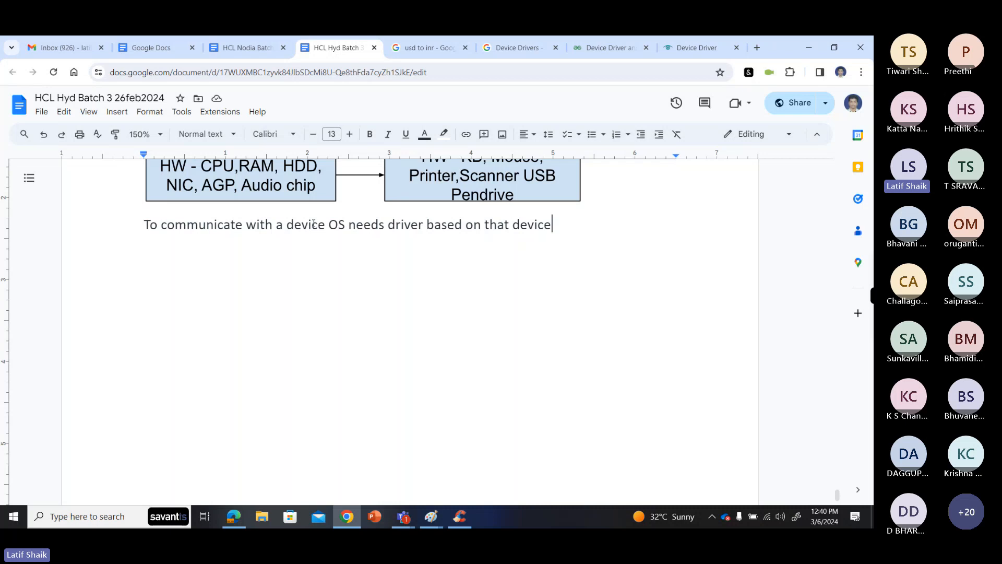
# - Add blank lines above the "Device Drivers:" heading so that the section starts on a new page
pyautogui.scroll(10, 314, 224)
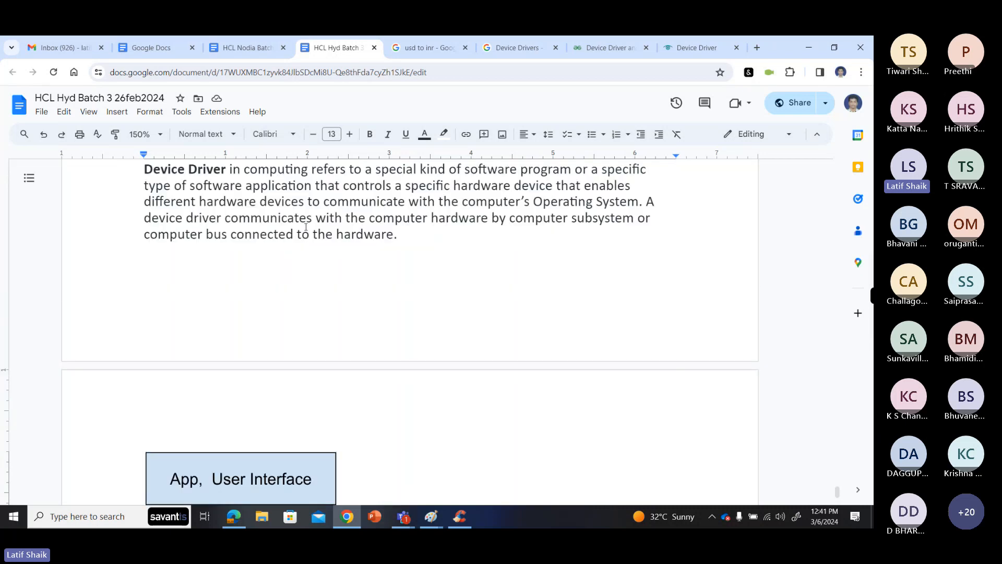
pyautogui.scroll(-2, 186, 251)
pyautogui.scroll(5, 193, 313)
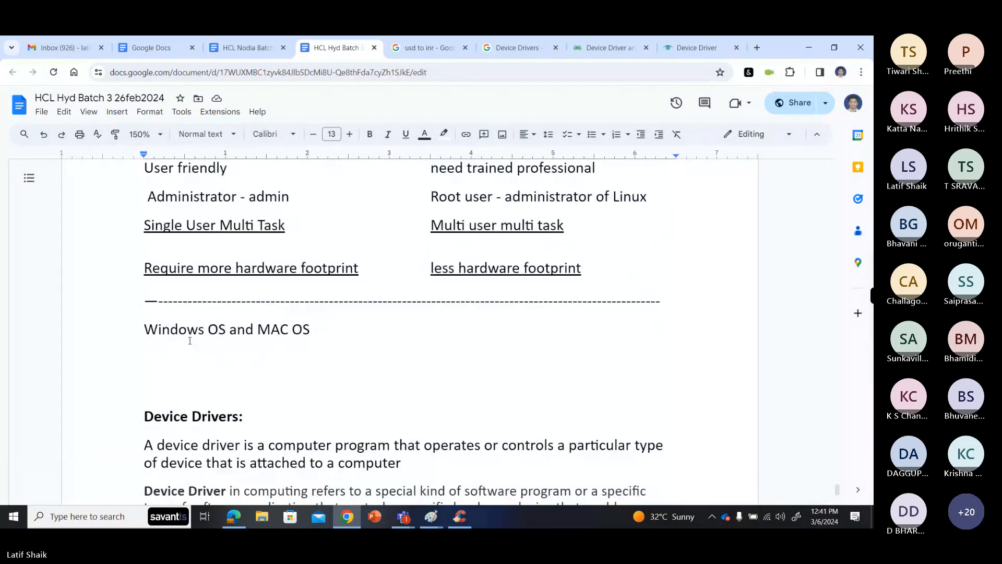
pyautogui.click(198, 367)
pyautogui.click(199, 365)
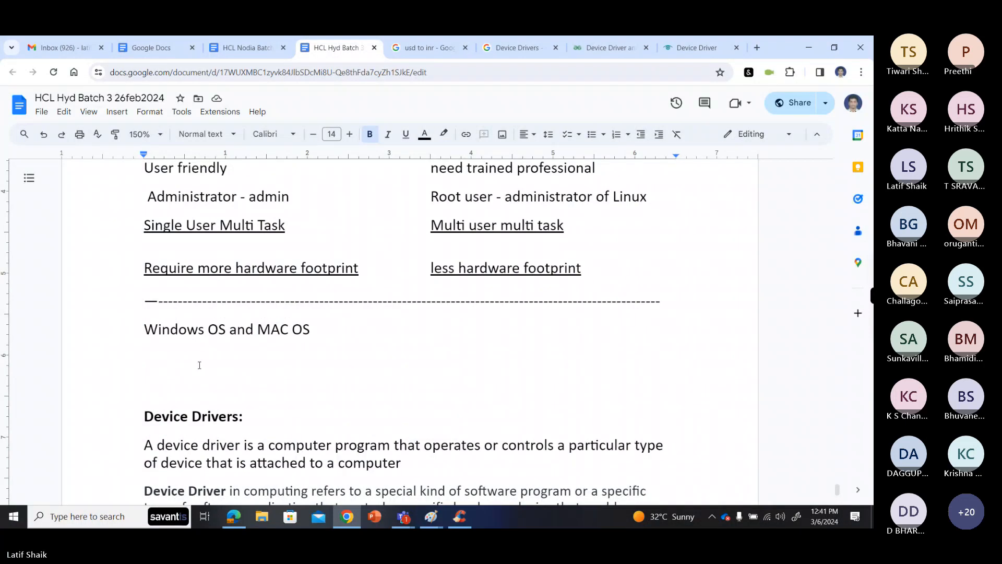
pyautogui.click(145, 411)
pyautogui.press('Return')
pyautogui.press('Return')
pyautogui.press('Return')
pyautogui.press('Return')
pyautogui.press('Return')
pyautogui.press('Return')
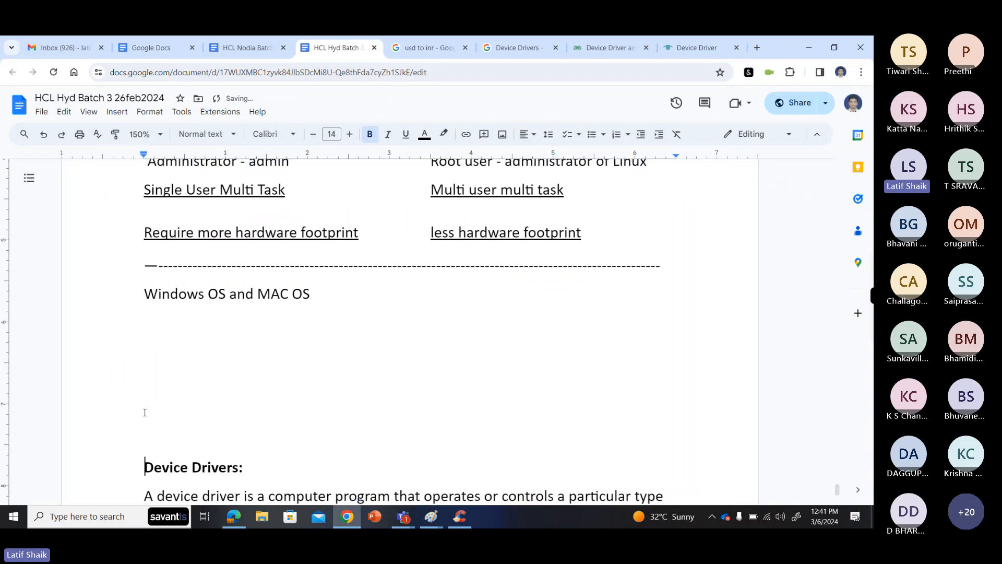
pyautogui.press('Return')
pyautogui.press('Return')
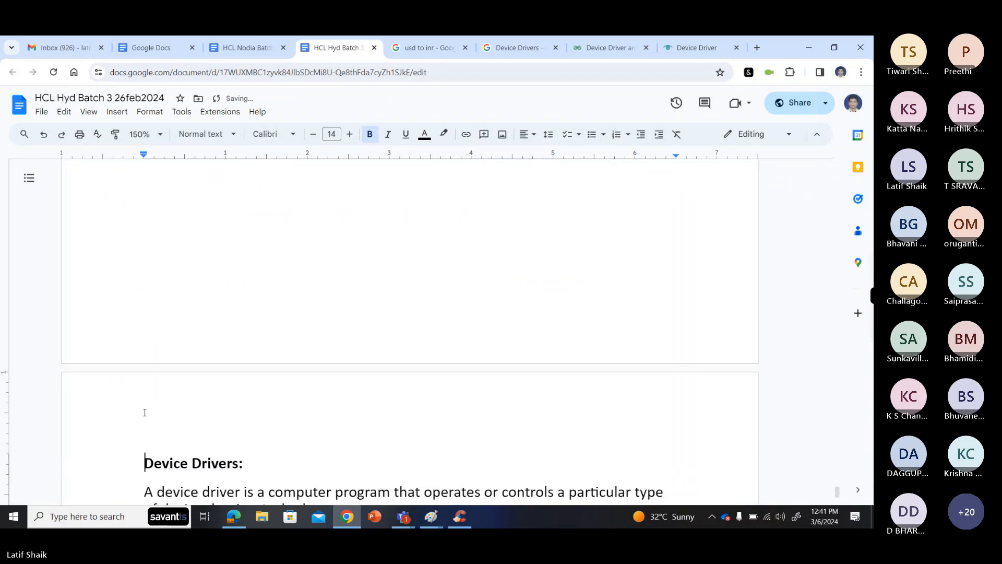
# - Insert a comma after "To communicate with a device" in the sentence below the drawing
pyautogui.scroll(-4, 146, 413)
pyautogui.click(161, 213)
pyautogui.click(158, 206)
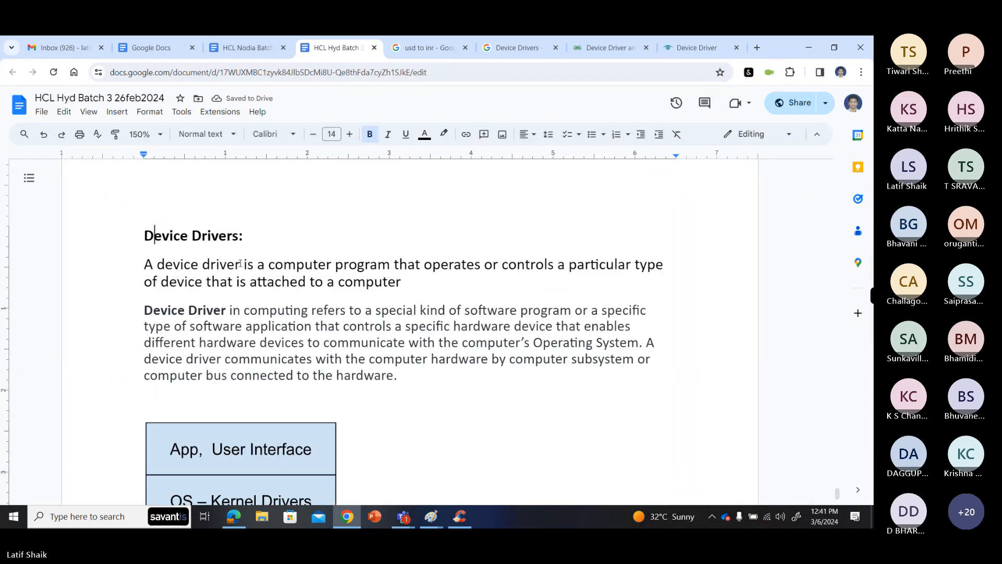
pyautogui.scroll(-3, 288, 306)
pyautogui.click(251, 235)
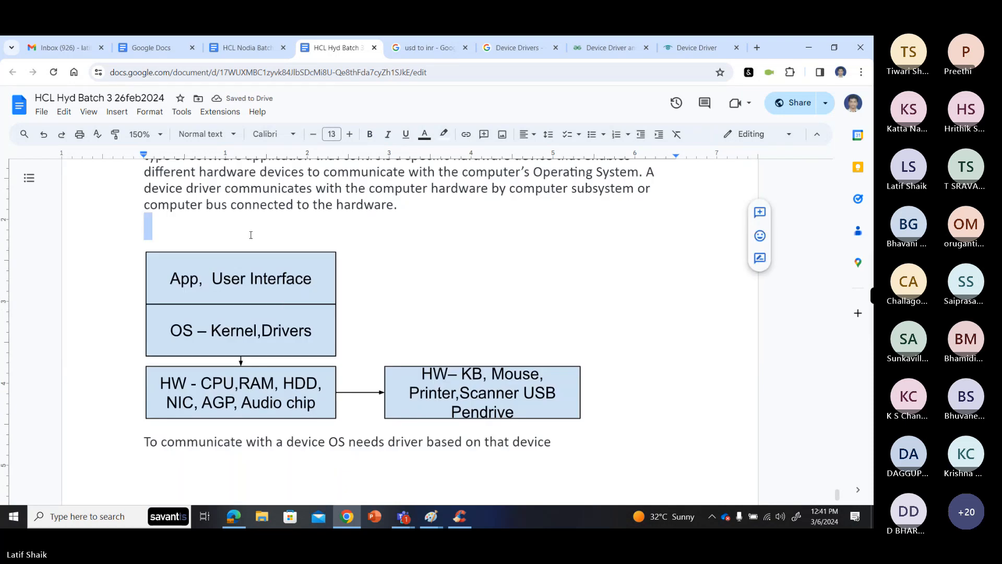
pyautogui.scroll(-4, 253, 235)
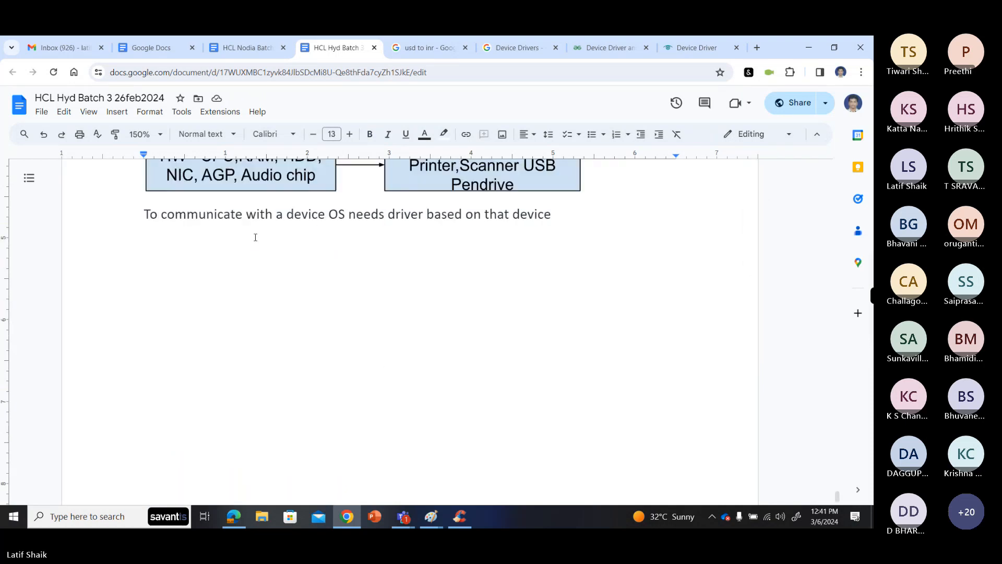
pyautogui.click(265, 244)
pyautogui.click(558, 214)
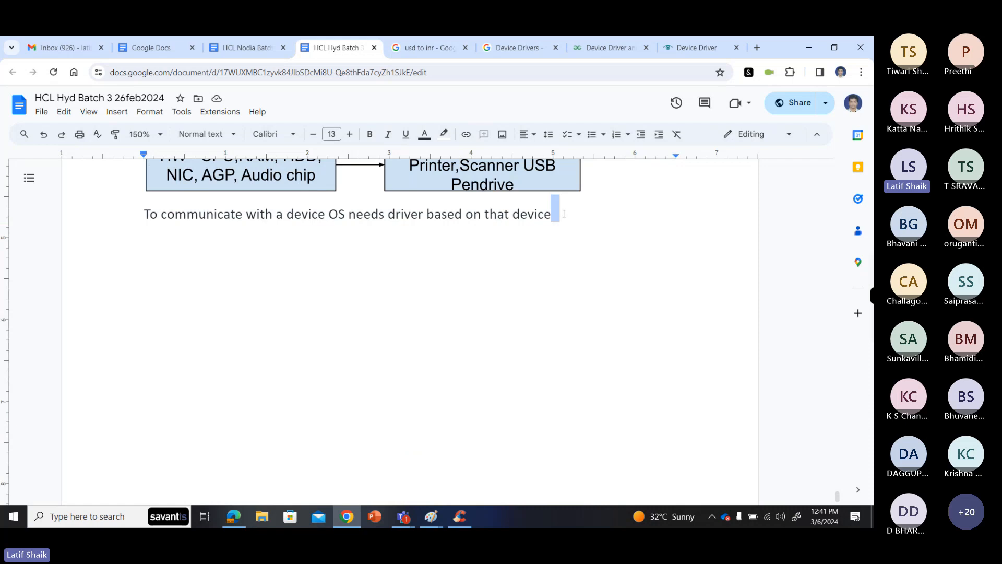
pyautogui.click(314, 250)
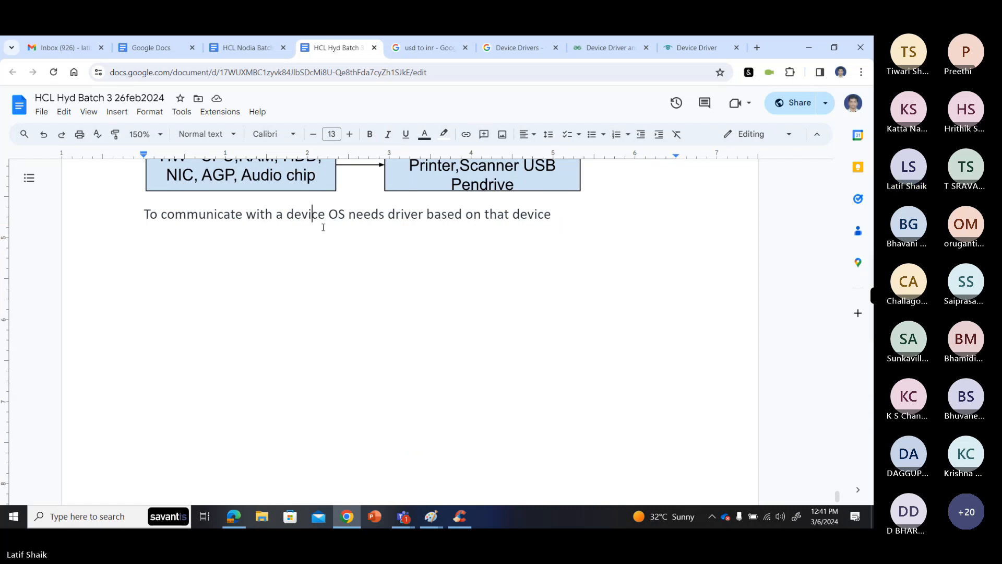
pyautogui.click(326, 230)
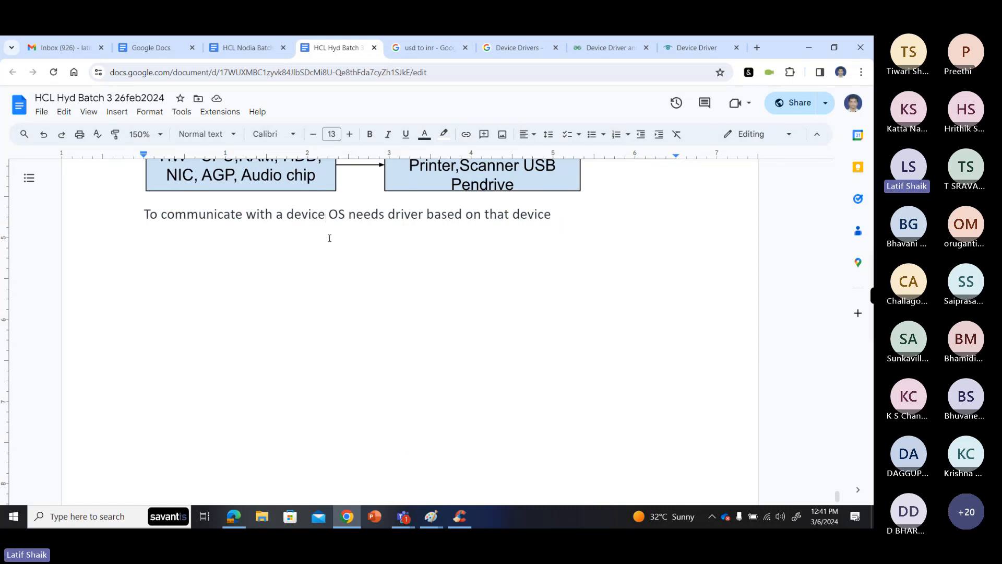
pyautogui.write(', ')
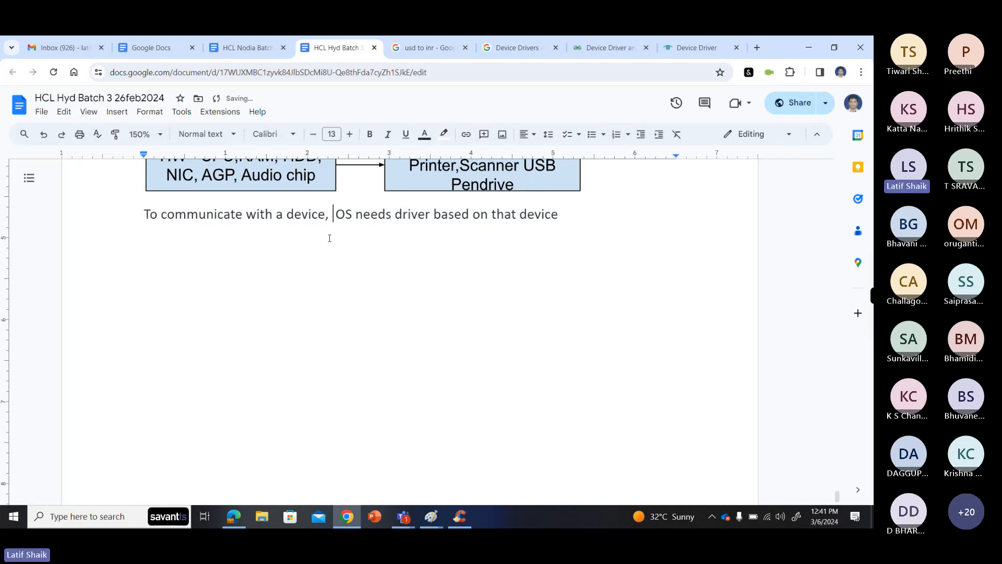
pyautogui.write('the')
pyautogui.press('BackSpace')
pyautogui.press('BackSpace')
pyautogui.press('BackSpace')
# - End the sentence below the drawing with a period and start a new line reading "Ex."
pyautogui.click(583, 216)
pyautogui.write('.')
pyautogui.press('Return')
pyautogui.write('Ex,')
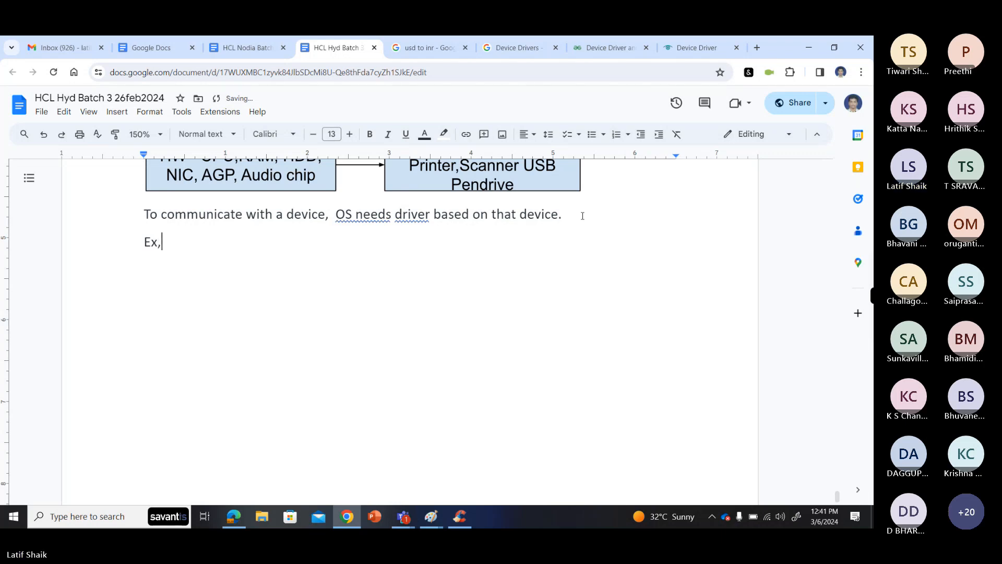
pyautogui.press('BackSpace')
pyautogui.write('.')
# - Accept the grammar suggestions "the OS needs" and "needs a driver" in the sentence below the drawing
pyautogui.click(376, 216)
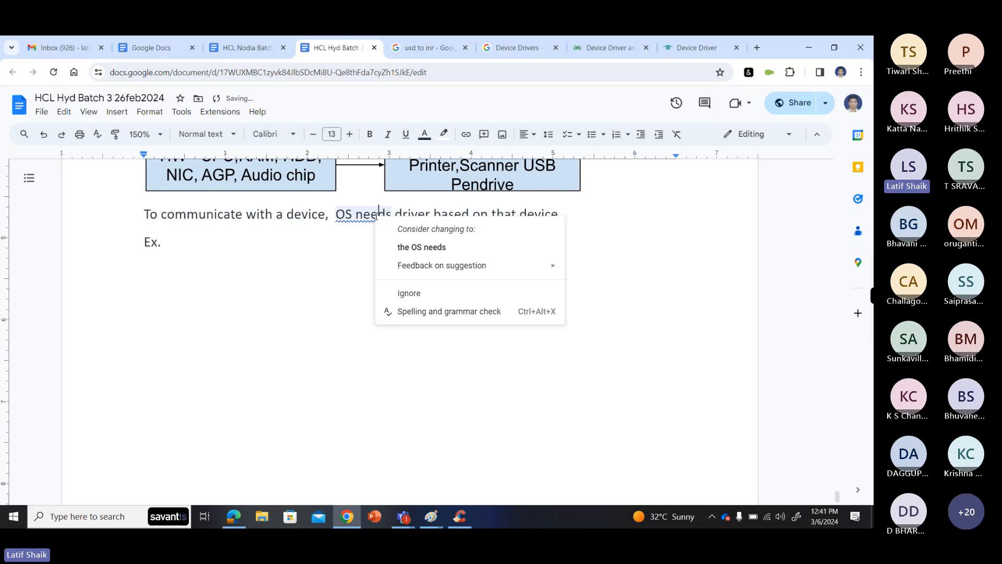
pyautogui.click(414, 245)
pyautogui.click(435, 215)
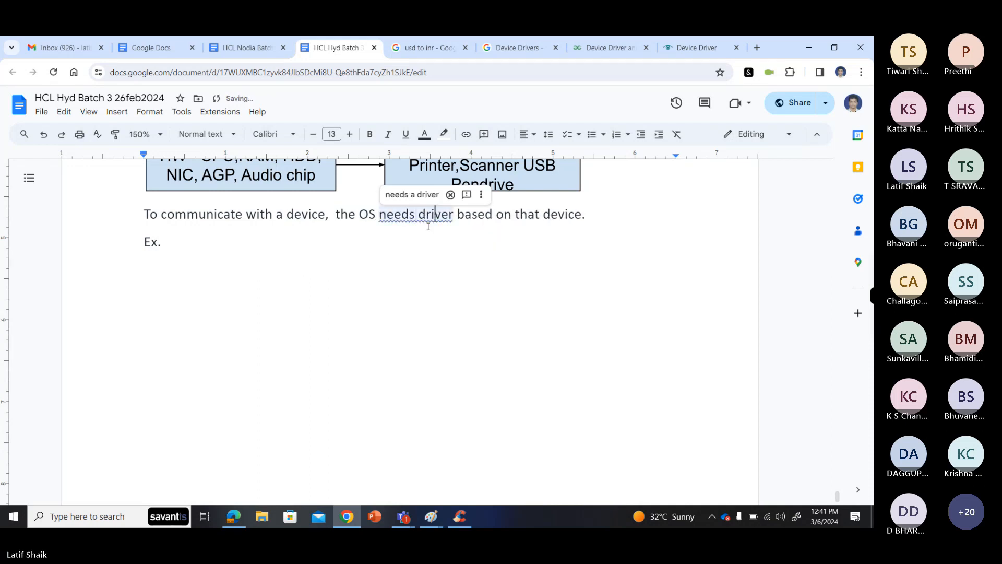
pyautogui.click(418, 195)
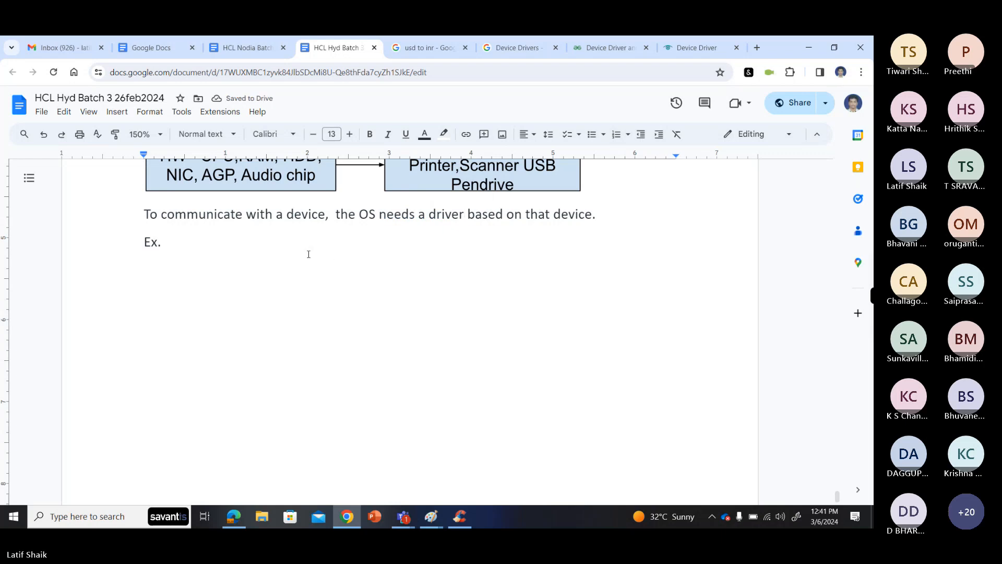
# - Begin the example line after "Ex." with the text "you connect printer,"
pyautogui.click(287, 244)
pyautogui.write('U')
pyautogui.press('BackSpace')
pyautogui.write('you canned a')
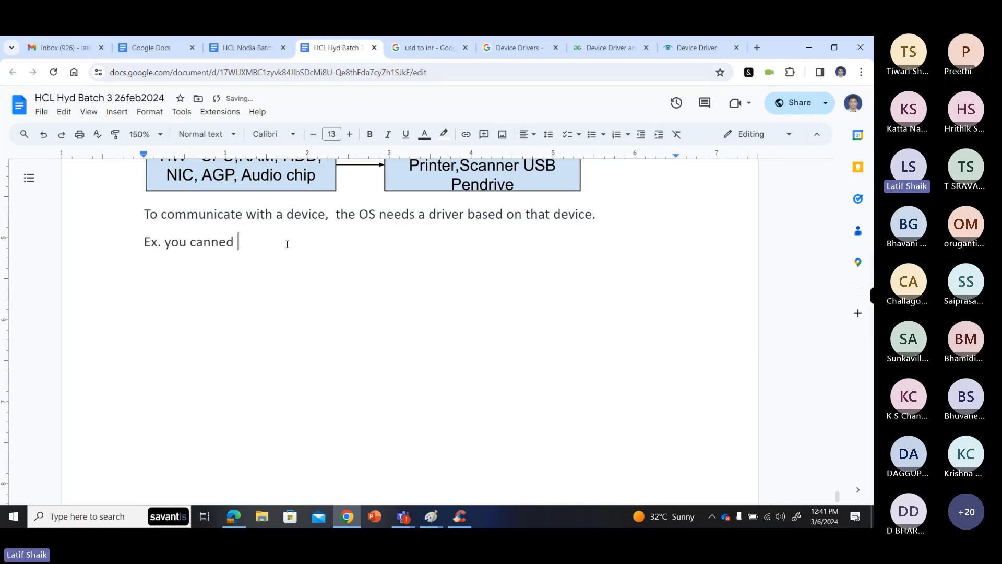
pyautogui.press('BackSpace')
pyautogui.press('BackSpace')
pyautogui.press('BackSpace')
pyautogui.press('BackSpace')
pyautogui.press('BackSpace')
pyautogui.press('BackSpace')
pyautogui.press('BackSpace')
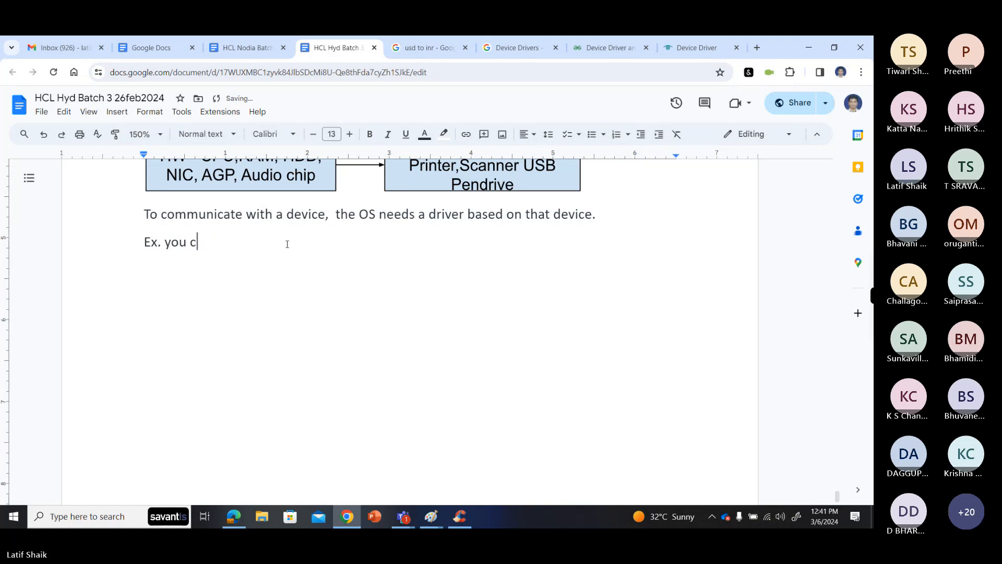
pyautogui.write('onnt')
pyautogui.press('BackSpace')
pyautogui.press('BackSpace')
pyautogui.press('BackSpace')
pyautogui.press('BackSpace')
pyautogui.write('onnect printer,')
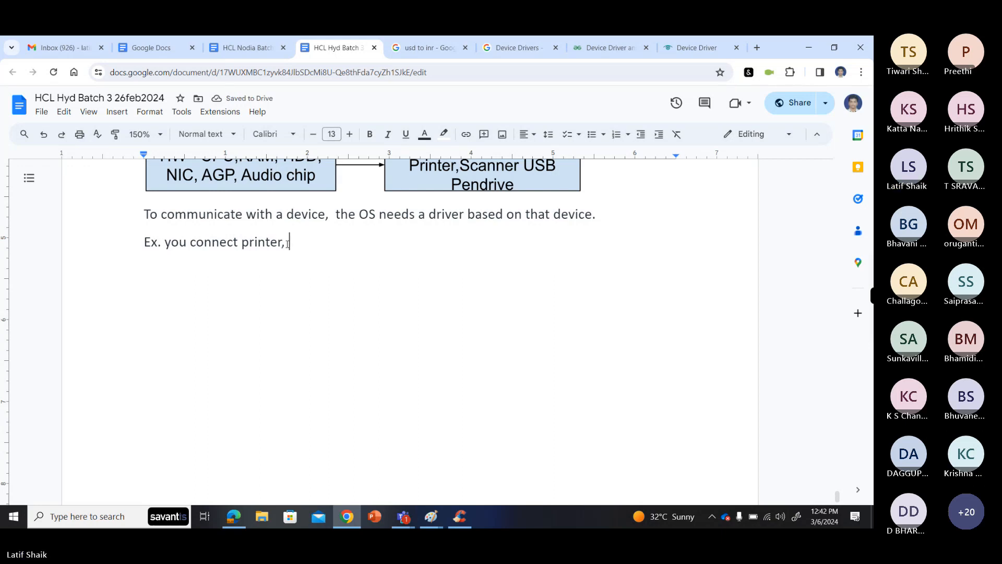
# - Continue the example line with "our OS don't know how to communicate to the printer"
pyautogui.write('your OS ')
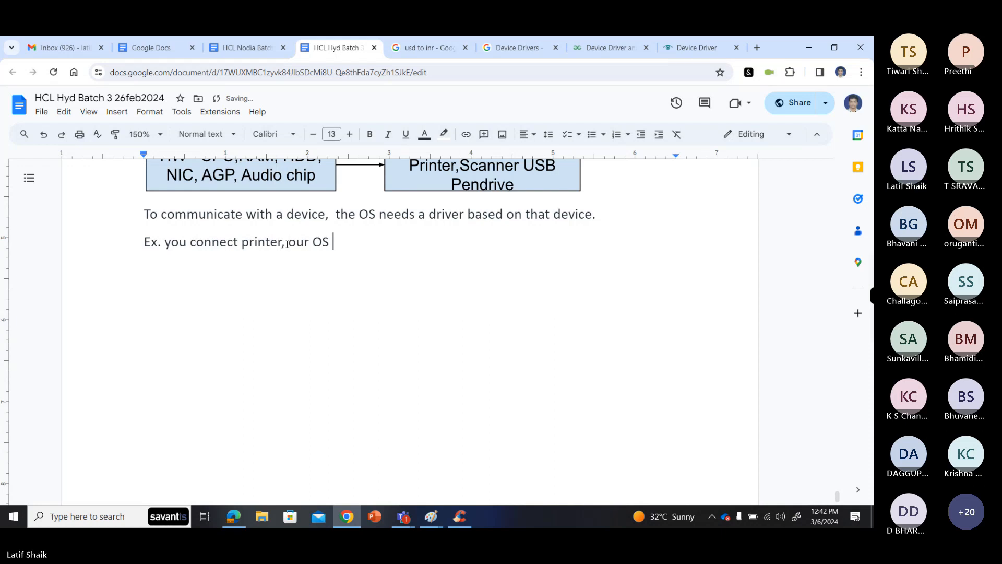
pyautogui.write("don't know to")
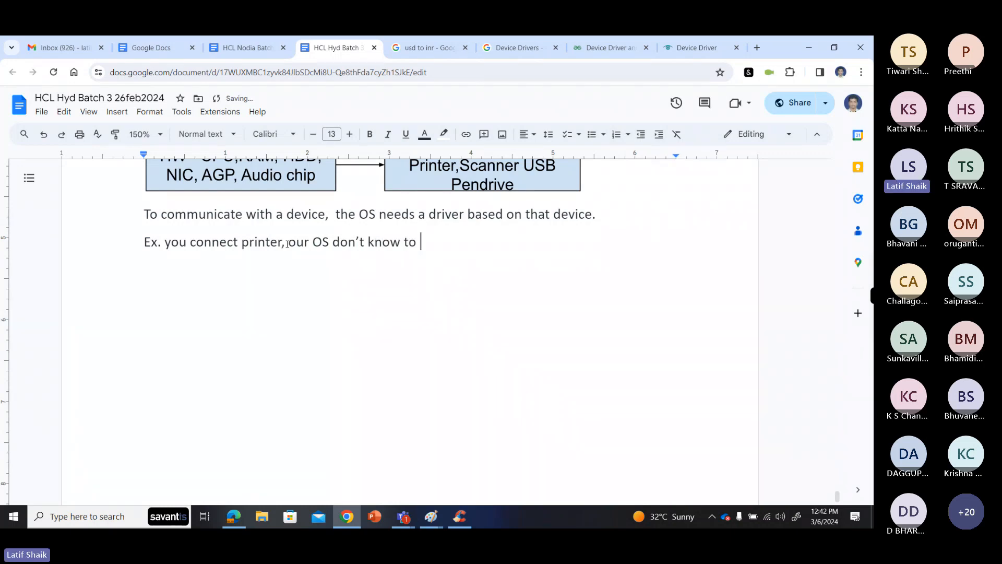
pyautogui.press('BackSpace')
pyautogui.press('BackSpace')
pyautogui.press('BackSpace')
pyautogui.write('how to communicate')
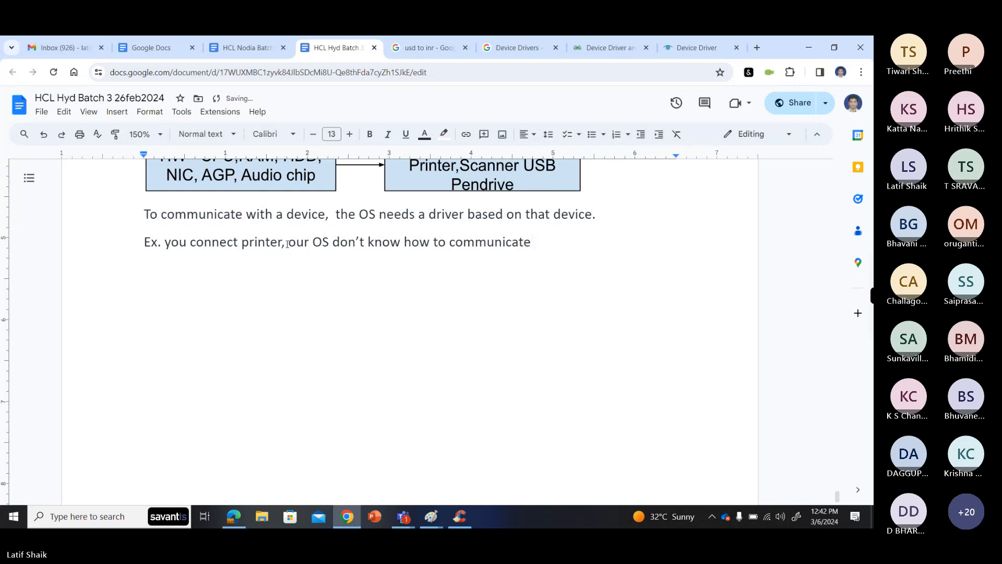
pyautogui.write(' to the printer')
pyautogui.press('Return')
pyautogui.press('BackSpace')
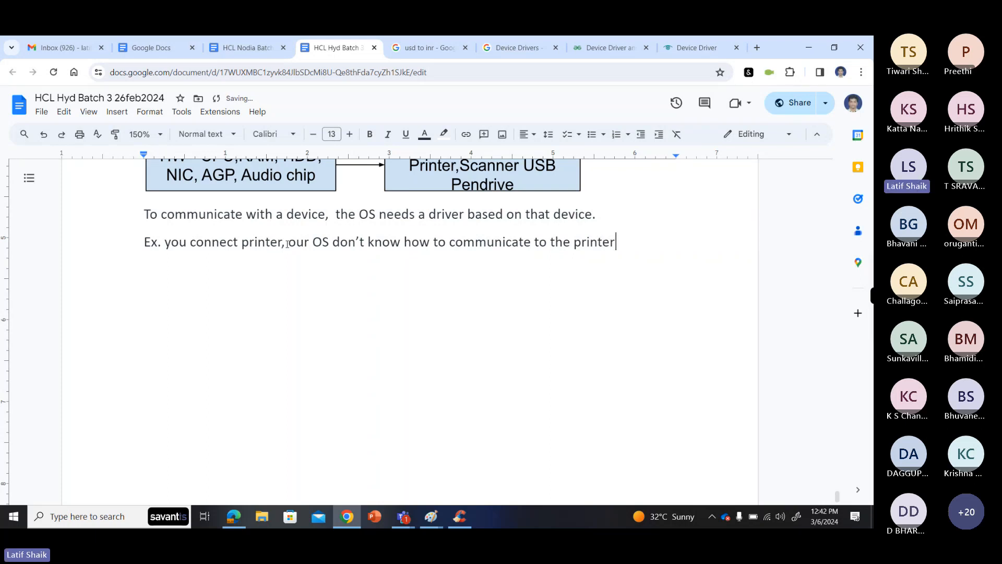
# - End the example's first sentence with a period and add "Install that printer drivers , so now the"
pyautogui.write('. ')
pyautogui.write('Install')
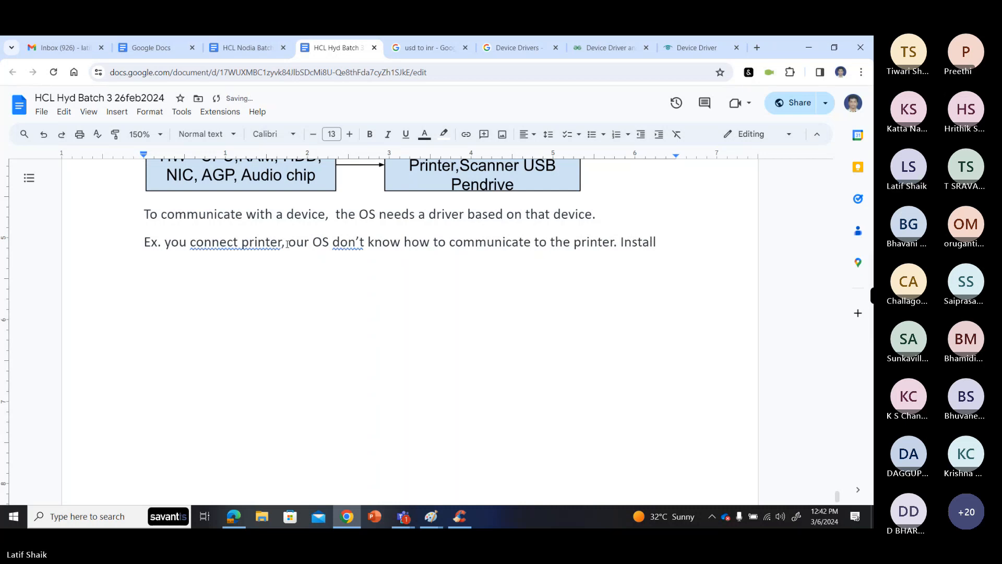
pyautogui.write(' that p')
pyautogui.press('BackSpace')
pyautogui.write('that')
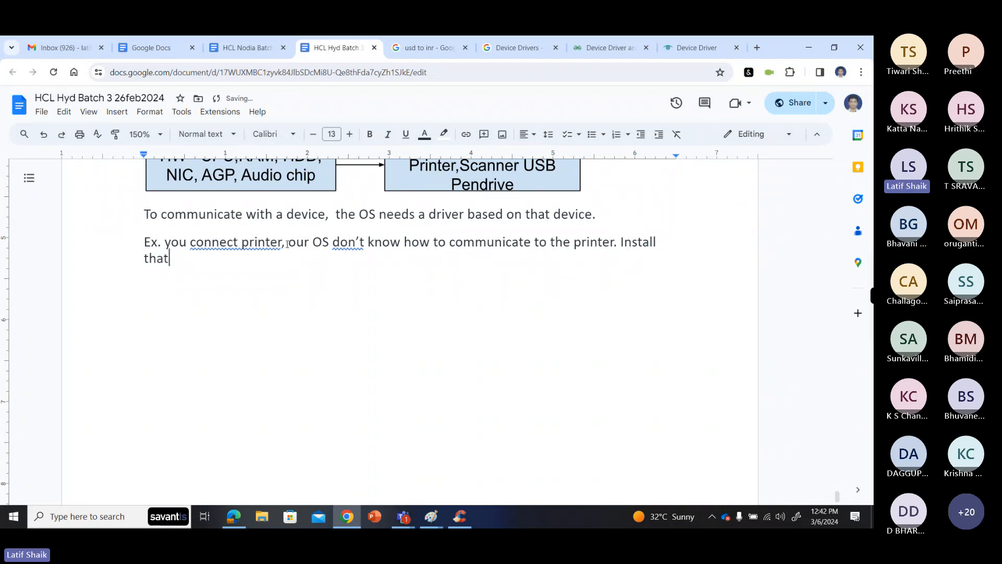
pyautogui.write(' prin')
pyautogui.press('BackSpace')
pyautogui.press('BackSpace')
pyautogui.press('BackSpace')
pyautogui.write('r')
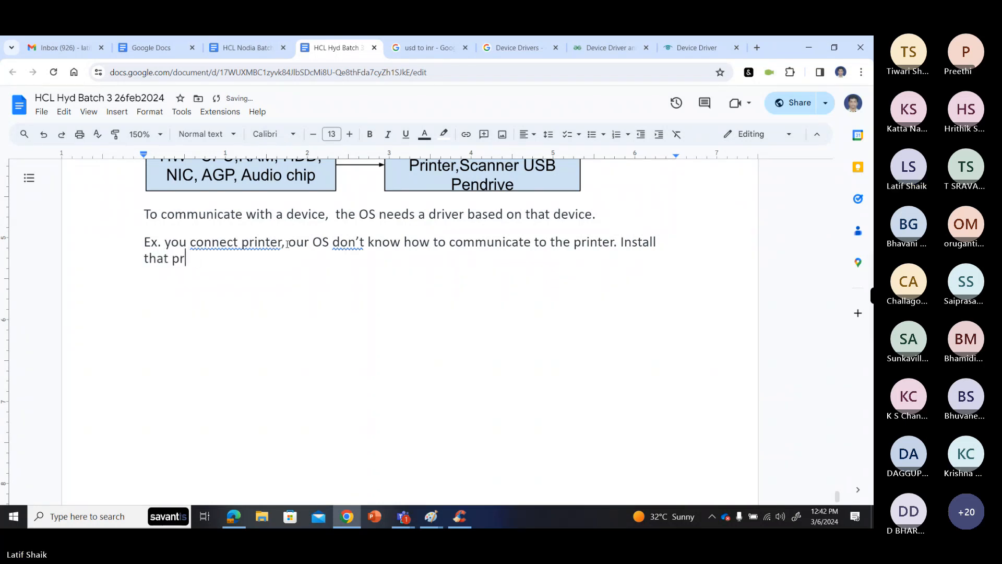
pyautogui.write('inter drivers , so now')
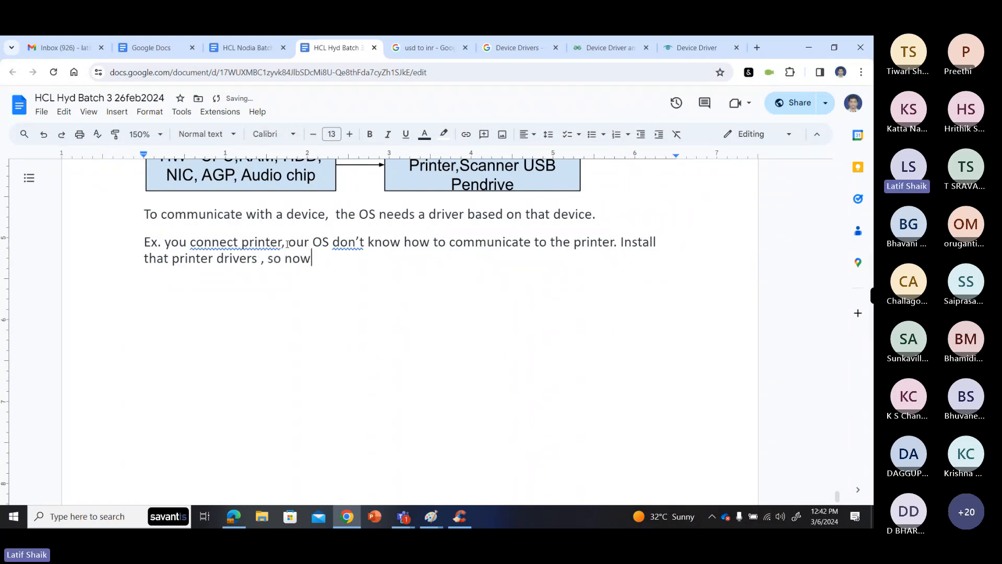
pyautogui.write(' the OS sys')
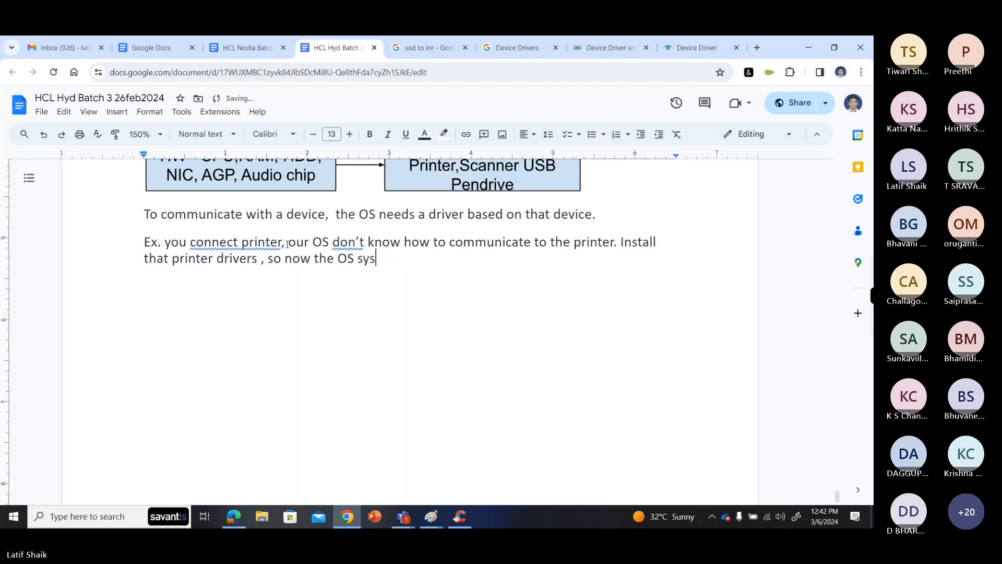
pyautogui.write('tem know t')
# - Complete the example's second sentence with "OS system knows to communicate to the printer"
pyautogui.press('BackSpace')
pyautogui.press('BackSpace')
pyautogui.write('s ot')
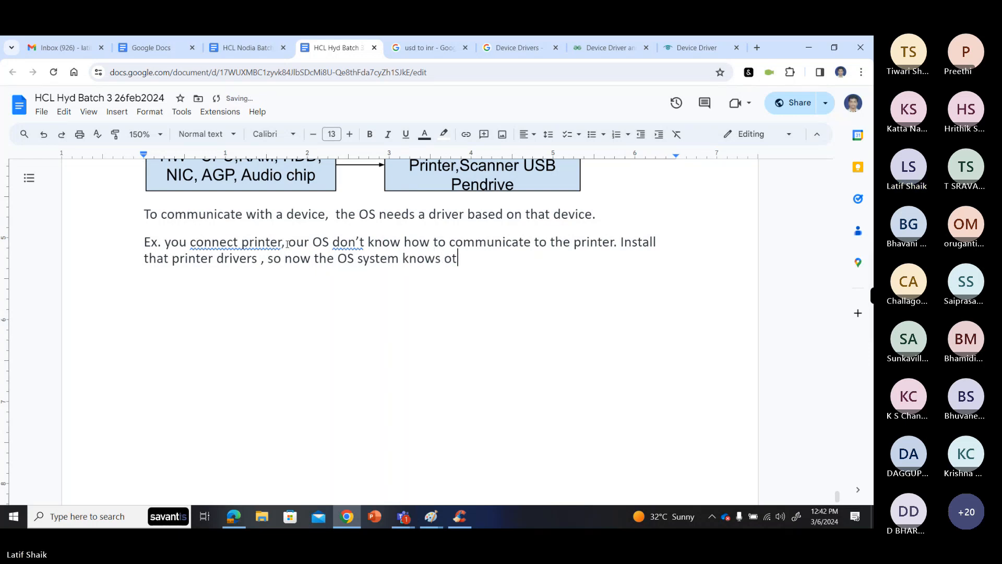
pyautogui.press('BackSpace')
pyautogui.press('BackSpace')
pyautogui.press('BackSpace')
pyautogui.write('to communicate t')
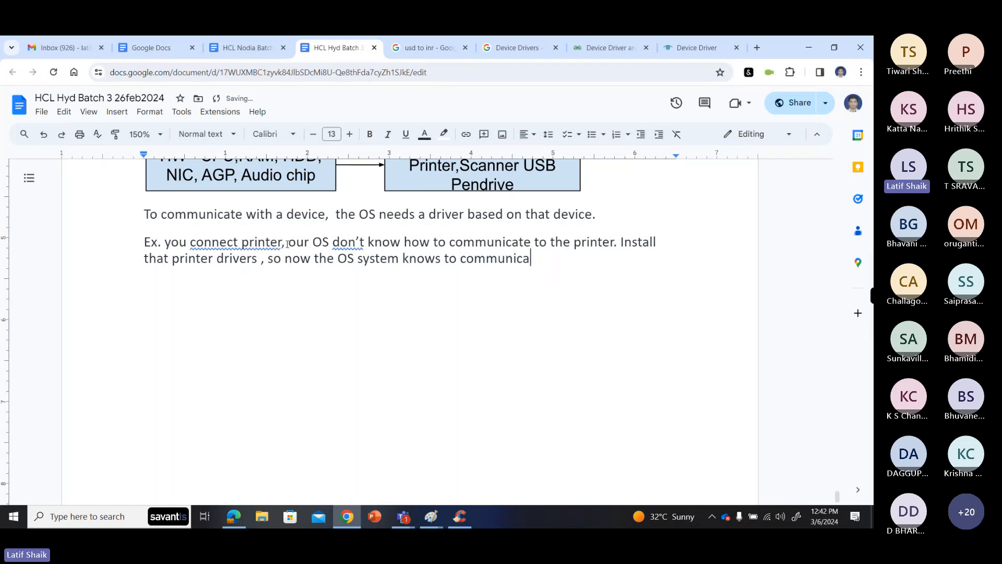
pyautogui.write('e printer')
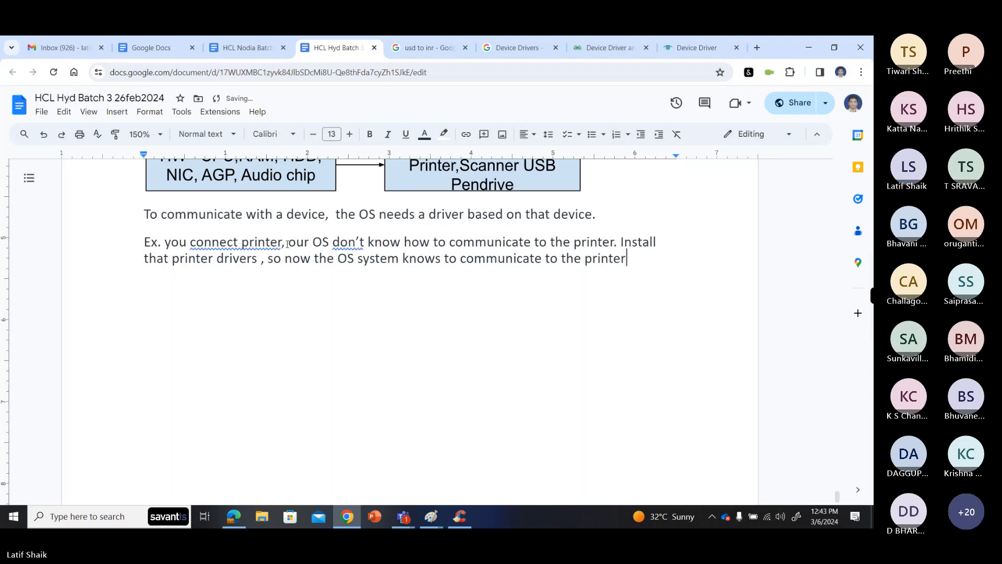
# - Accept the grammar suggestions "connect the printer" and "doesn't" in the example paragraph
pyautogui.click(213, 249)
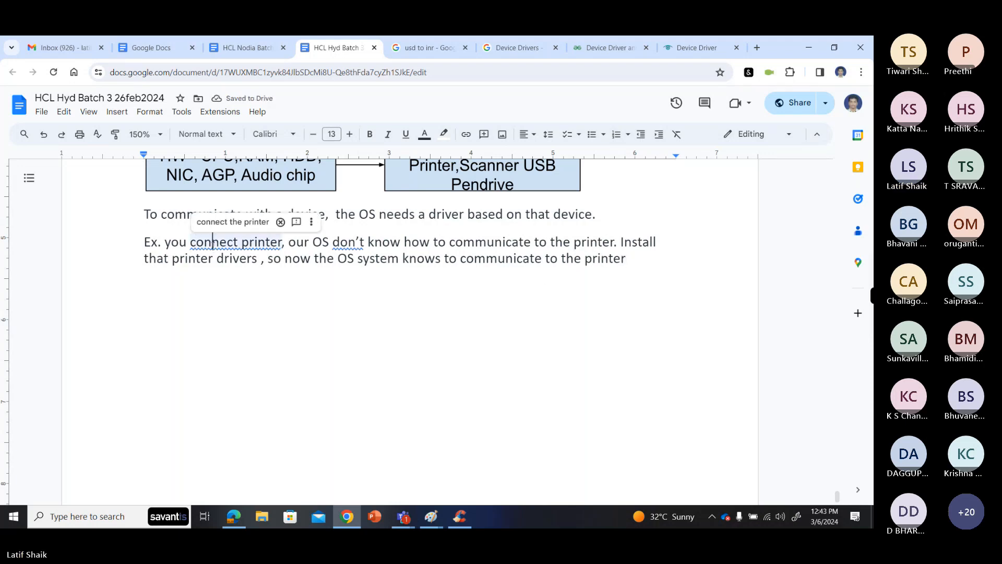
pyautogui.click(232, 221)
pyautogui.click(357, 249)
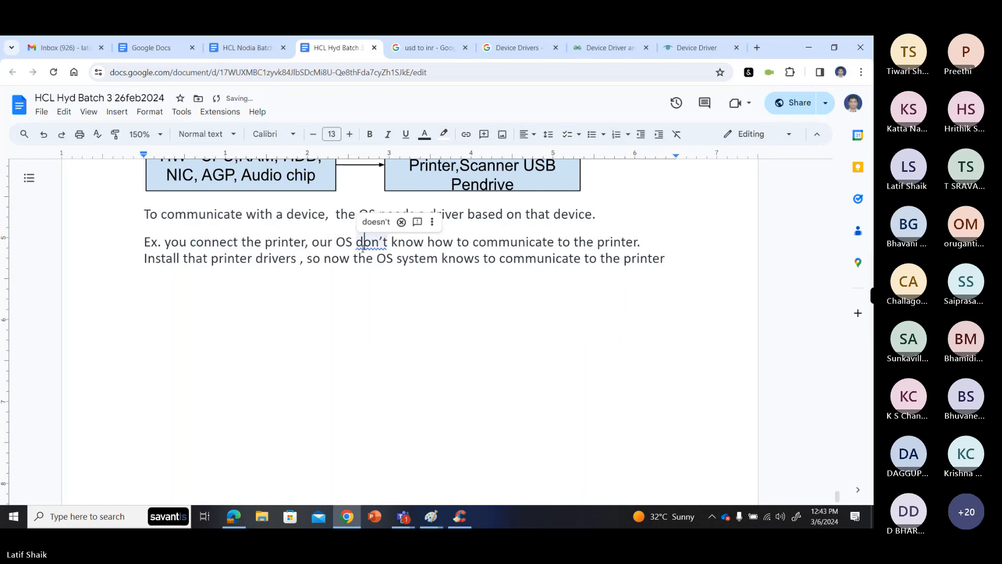
pyautogui.click(375, 221)
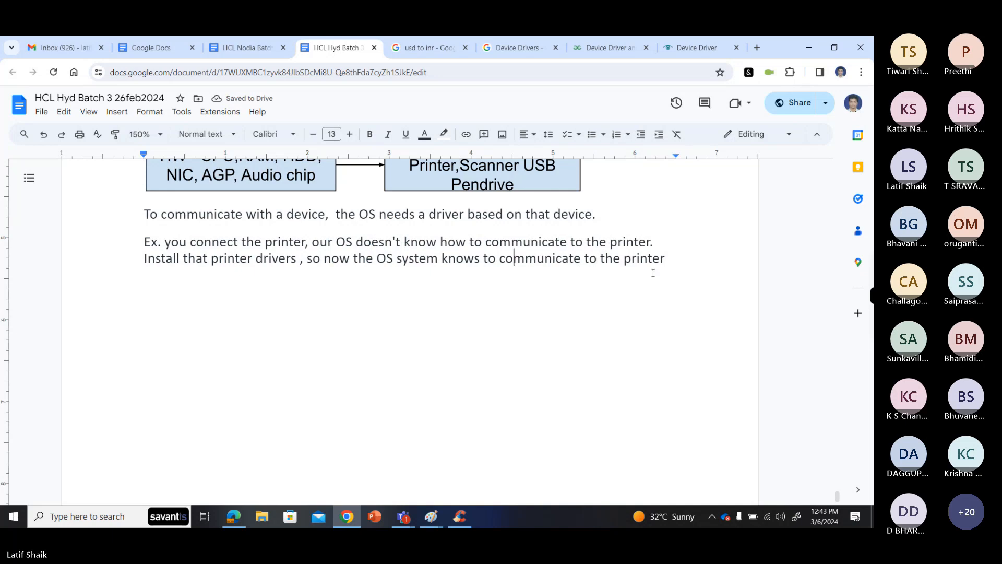
# - End the example paragraph with a period and start a new paragraph below it
pyautogui.click(670, 260)
pyautogui.write('.')
pyautogui.press('Return')
# - Add the heading "How to add a Printer:" below the example paragraph and make it bold
pyautogui.scroll(7, 674, 261)
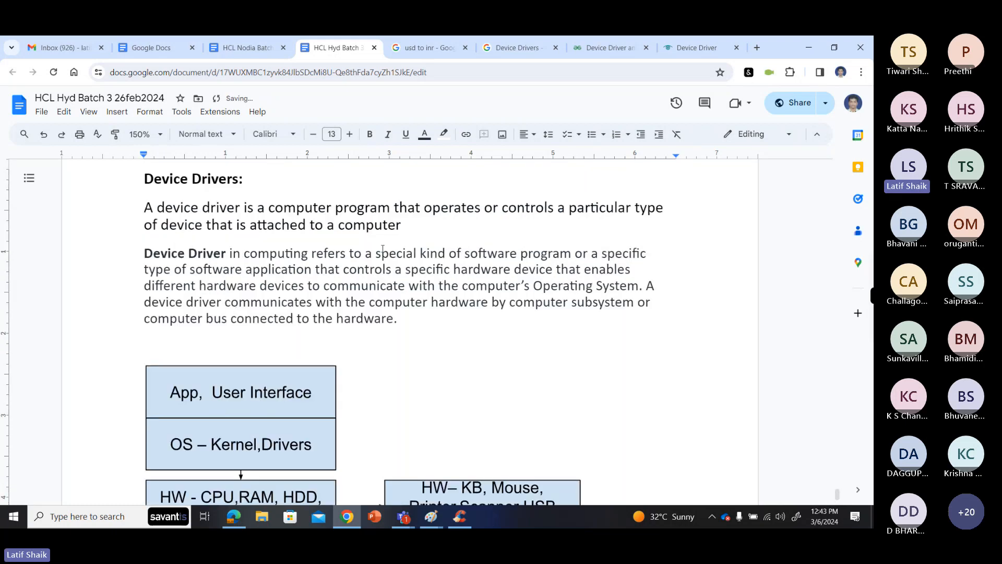
pyautogui.scroll(-4, 387, 240)
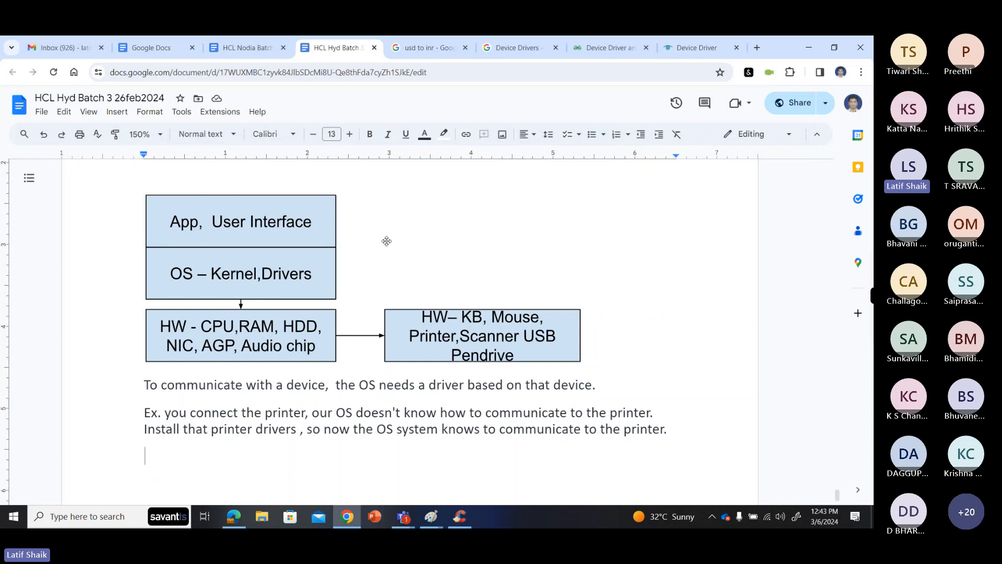
pyautogui.scroll(7, 386, 240)
pyautogui.scroll(-5, 386, 241)
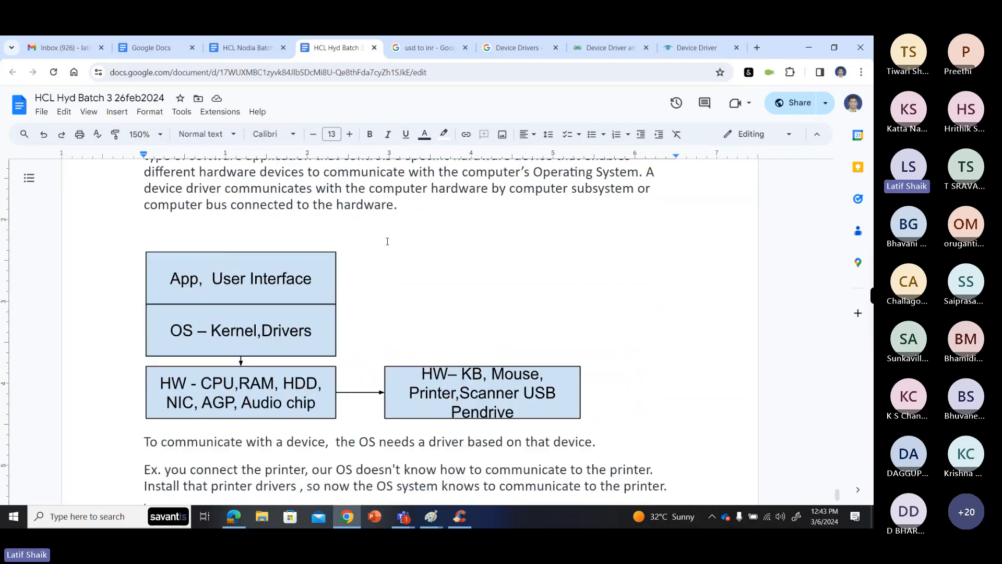
pyautogui.scroll(-4, 381, 255)
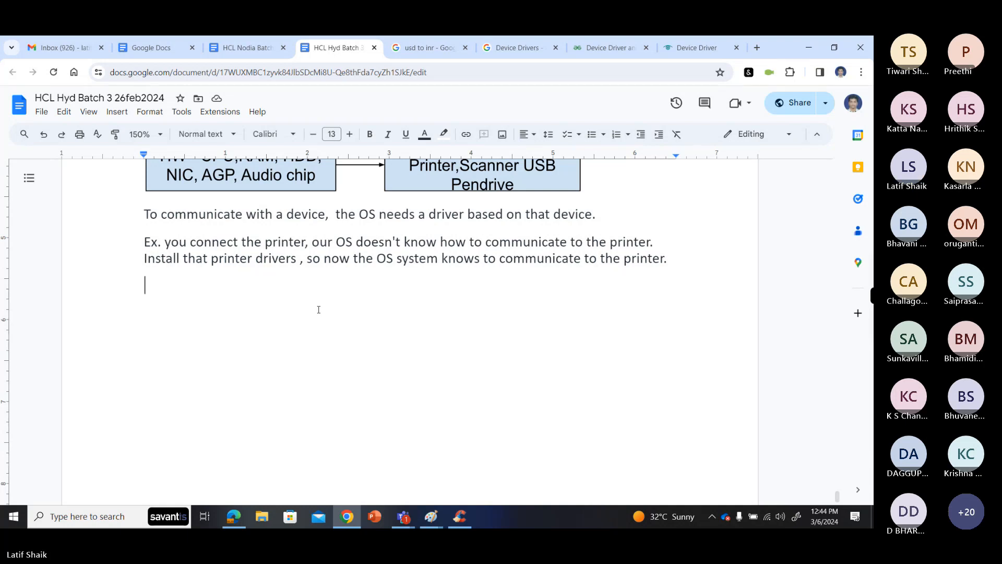
pyautogui.write('How ')
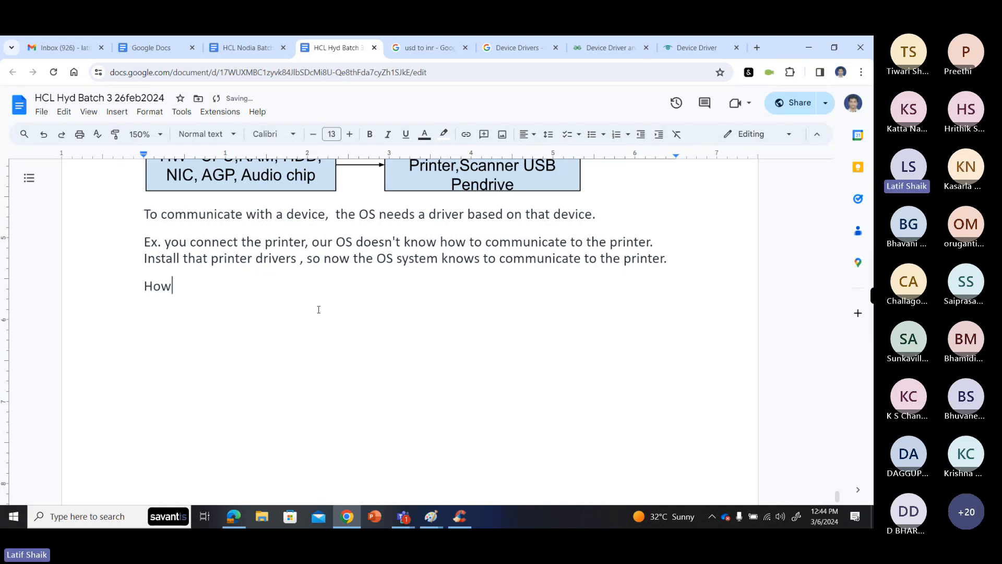
pyautogui.write('to add a Printer')
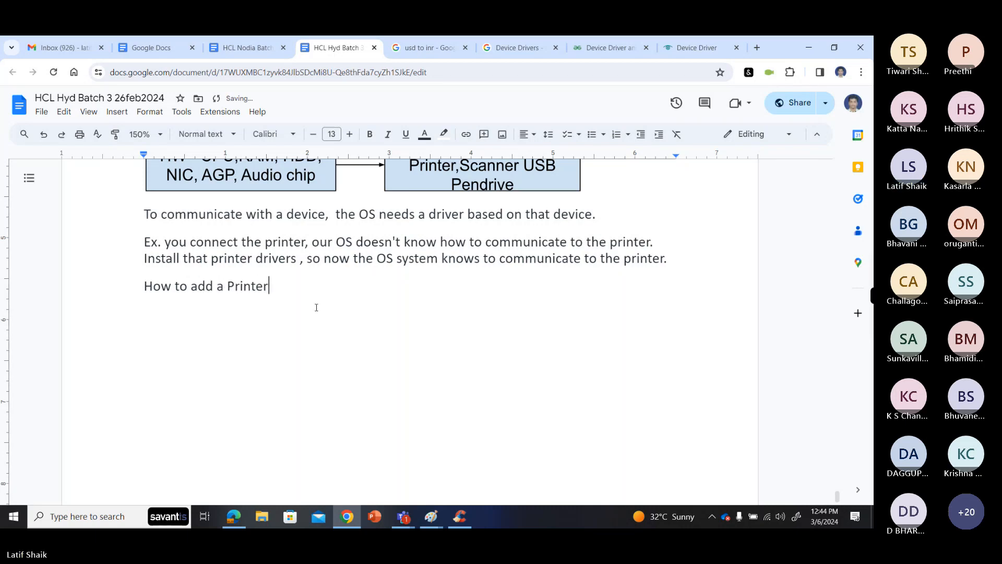
pyautogui.write(':')
pyautogui.moveTo(145, 286); pyautogui.dragTo(273, 287)
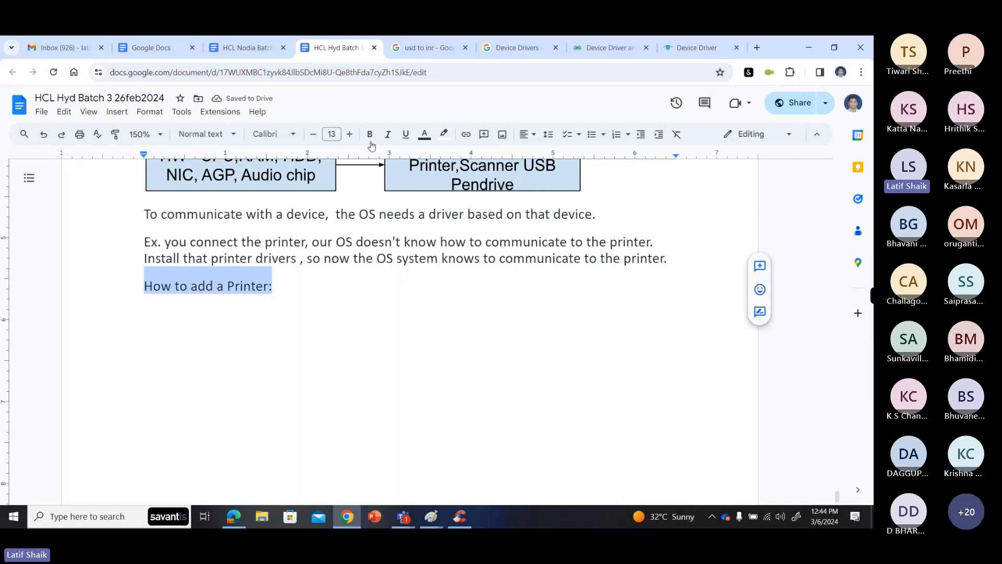
pyautogui.hotkey('ctrl', 'b')
pyautogui.click(297, 283)
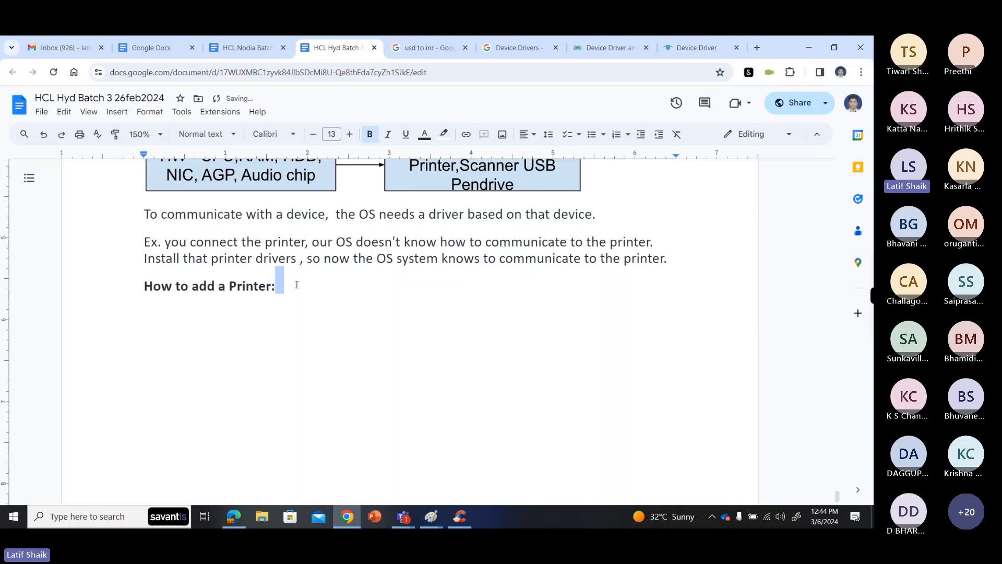
# - Set the font size to 14 for the text from "To communicate with a device" through the "How to add a Printer:" heading
pyautogui.scroll(-2, 297, 283)
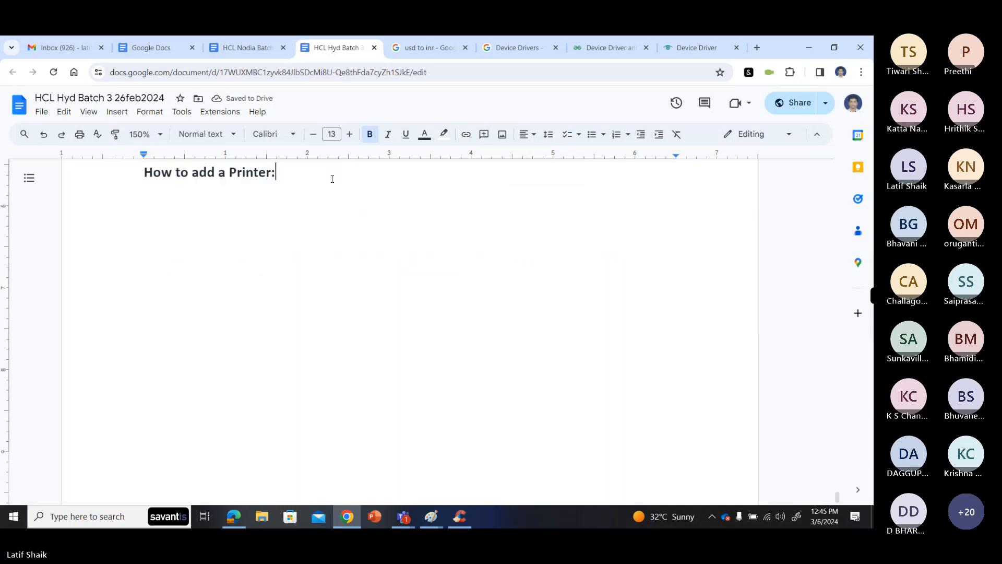
pyautogui.scroll(2, 268, 292)
pyautogui.moveTo(275, 288); pyautogui.dragTo(340, 181)
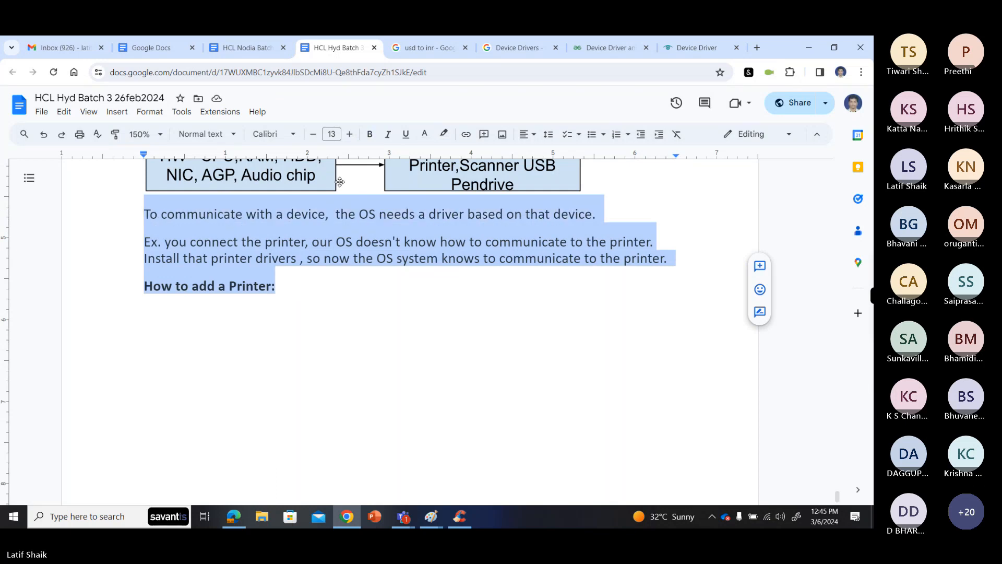
pyautogui.click(350, 134)
pyautogui.click(326, 308)
pyautogui.scroll(-2, 325, 308)
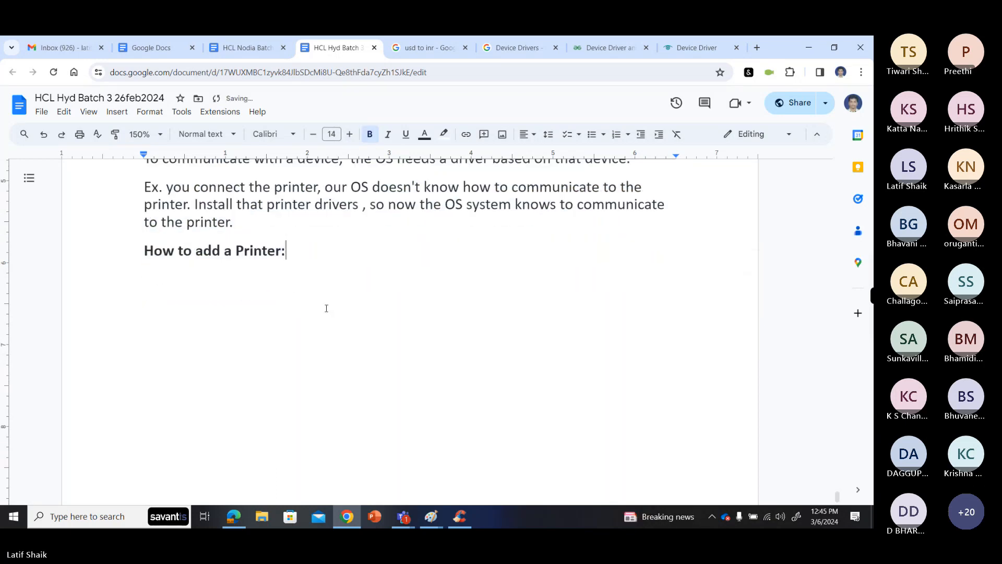
# - Start a new line below the "How to add a Printer:" heading and open a new drawing there
pyautogui.press('Return')
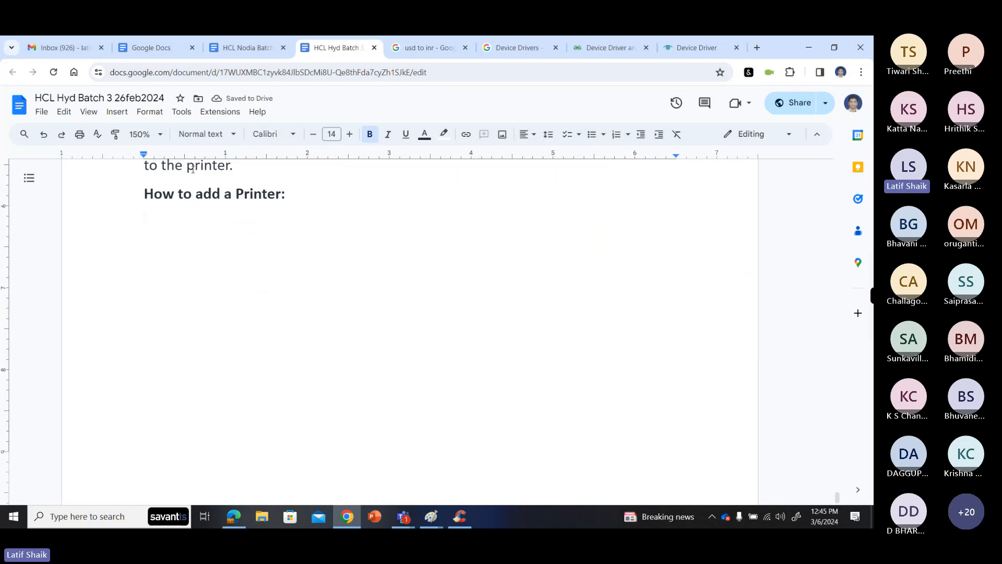
pyautogui.click(117, 112)
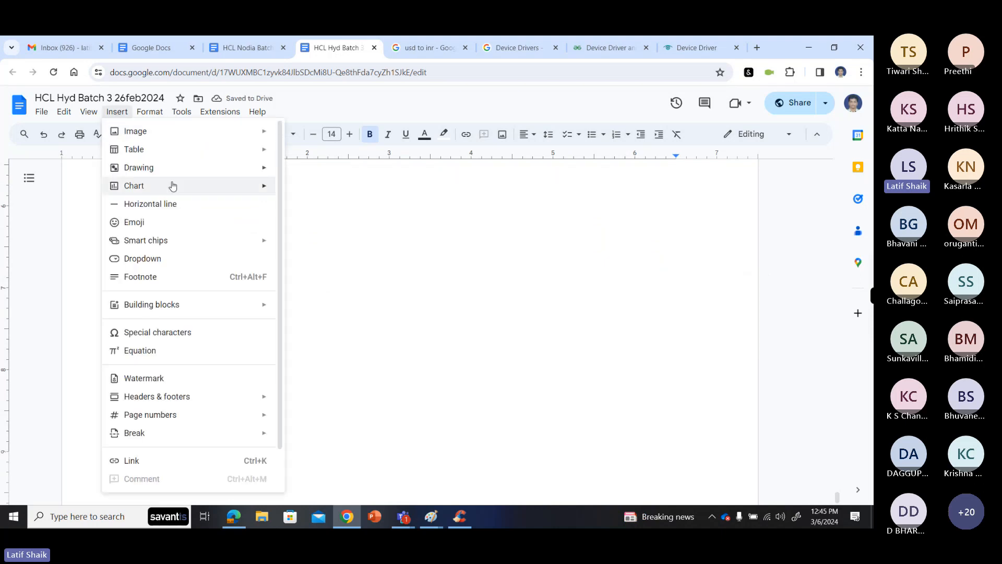
pyautogui.moveTo(198, 172)
pyautogui.click(297, 179)
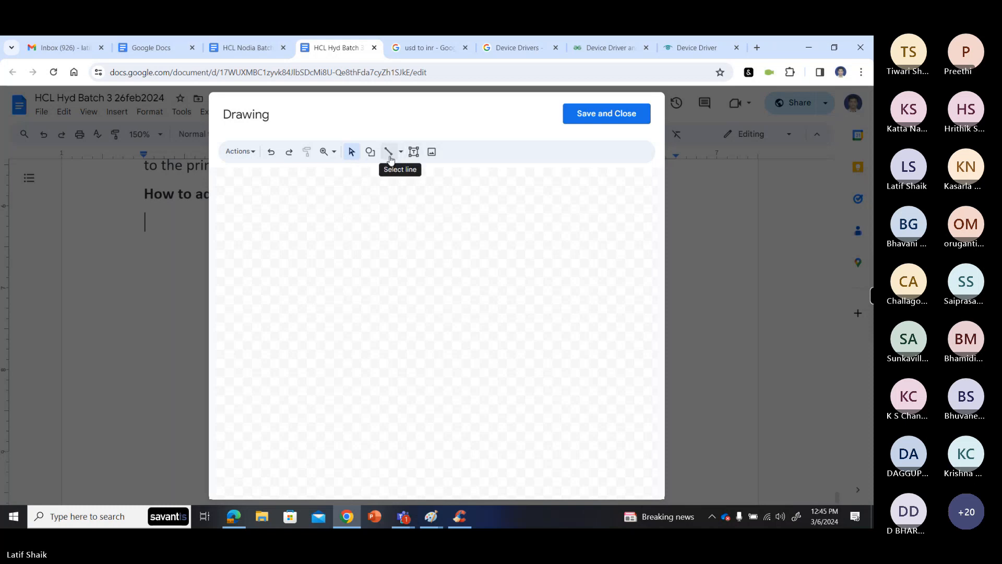
# - Draw a rectangle in the upper-left area of the drawing canvas
pyautogui.click(371, 152)
pyautogui.moveTo(395, 175)
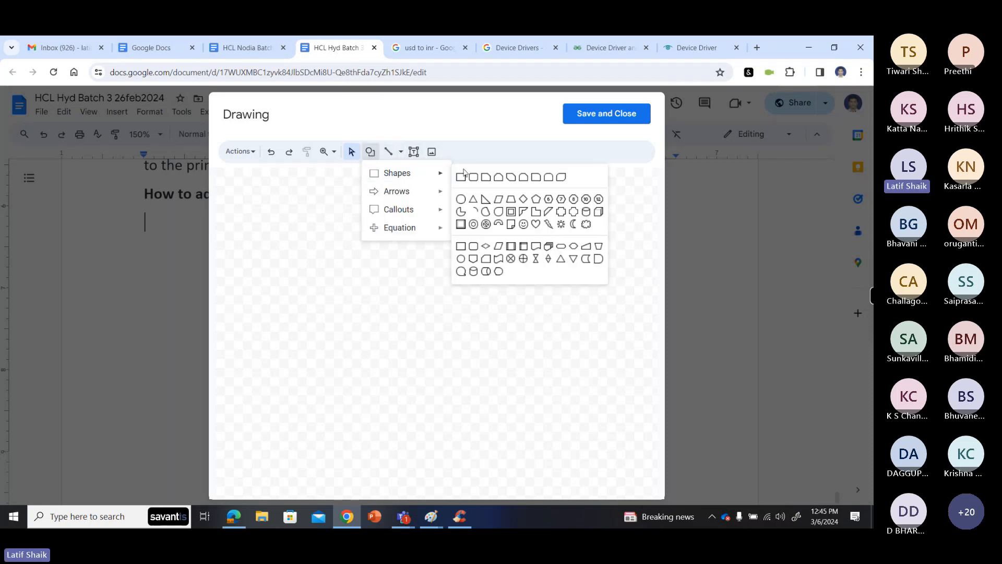
pyautogui.click(466, 179)
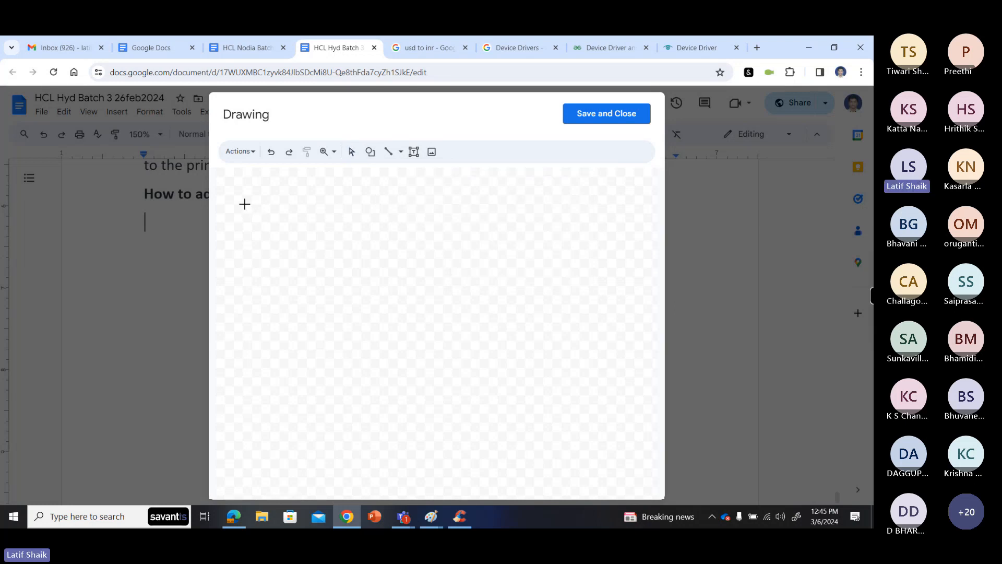
pyautogui.moveTo(242, 205); pyautogui.dragTo(343, 263)
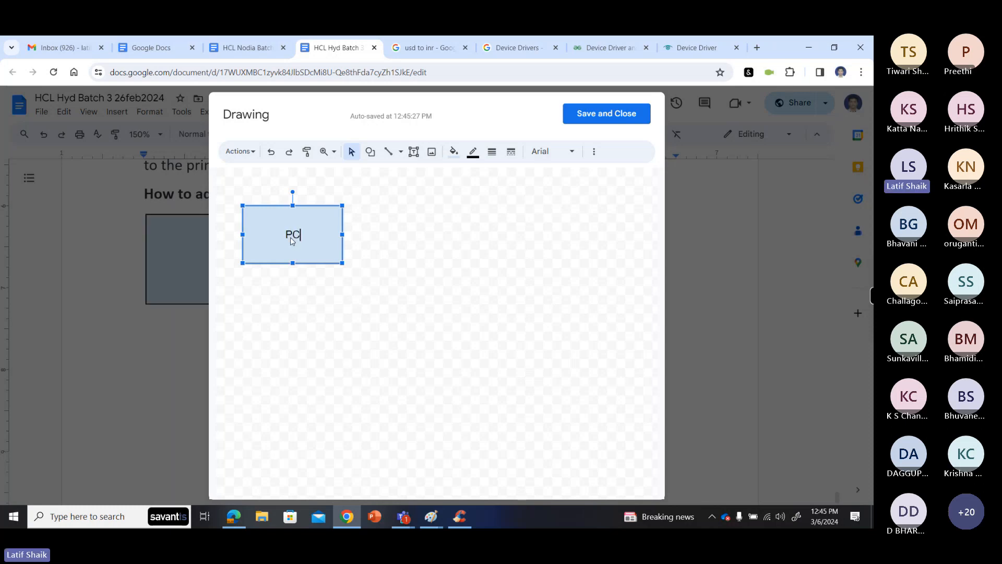
# - Label the rectangle in the drawing "PC/Laptop"
pyautogui.write('PC/Laptop')
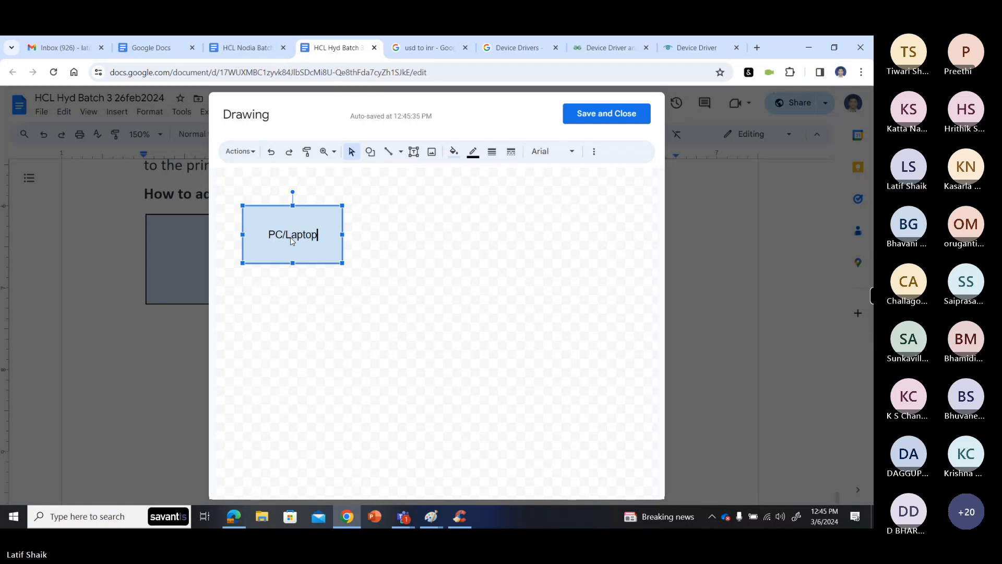
pyautogui.click(306, 290)
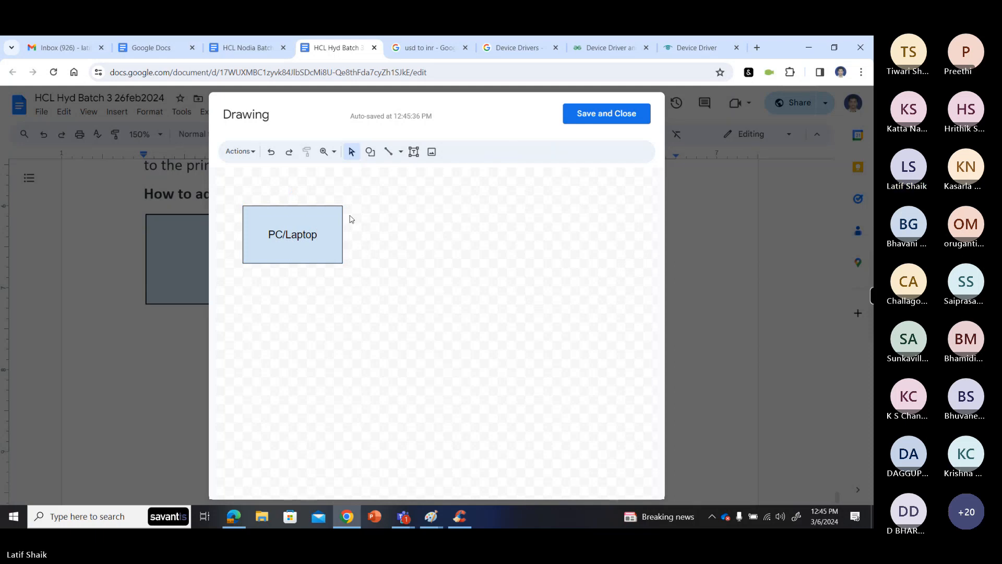
# - Draw a small rounded rectangle just to the right of the PC/Laptop box, level with its lower part
pyautogui.click(370, 151)
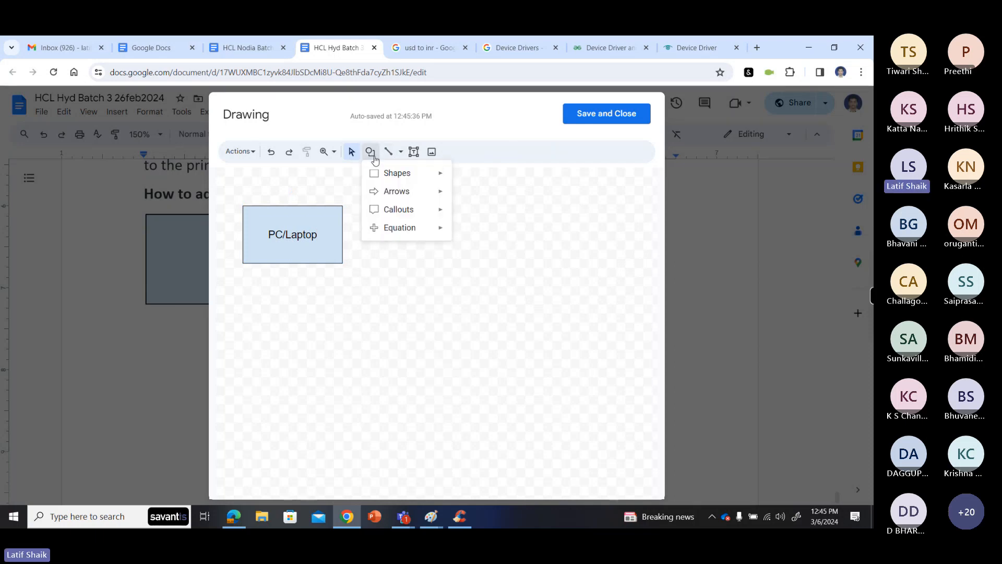
pyautogui.moveTo(417, 178)
pyautogui.click(473, 177)
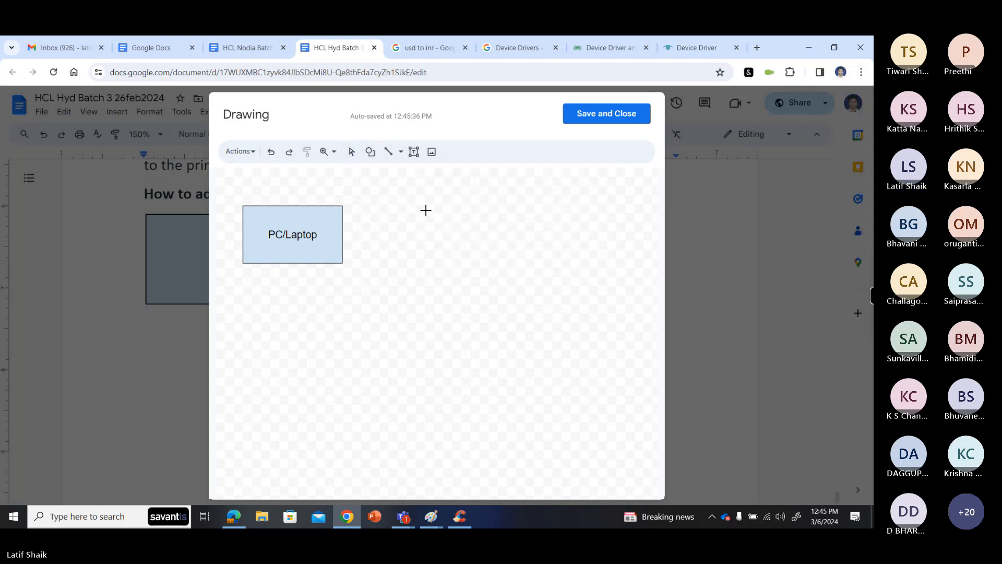
pyautogui.moveTo(372, 243); pyautogui.dragTo(426, 263)
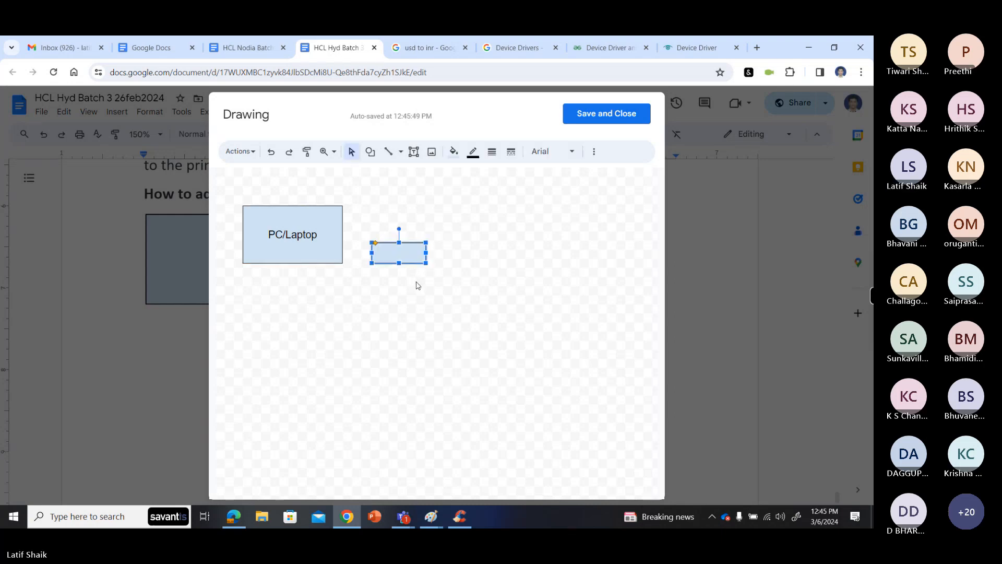
# - Draw a straight line from the lower right edge of the PC/Laptop box to the left edge of the rounded rectangle
pyautogui.click(400, 151)
pyautogui.click(406, 173)
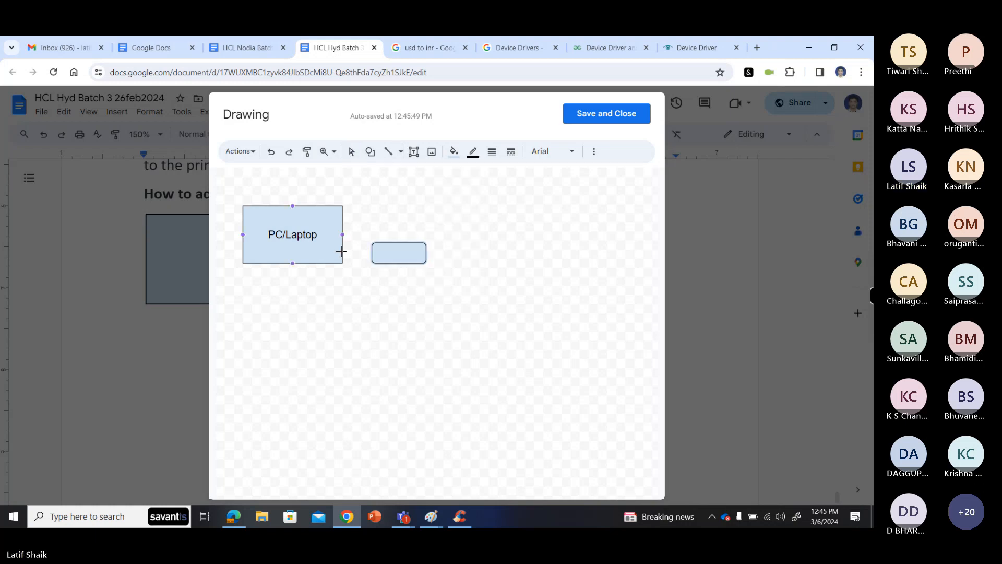
pyautogui.moveTo(342, 256); pyautogui.dragTo(373, 254)
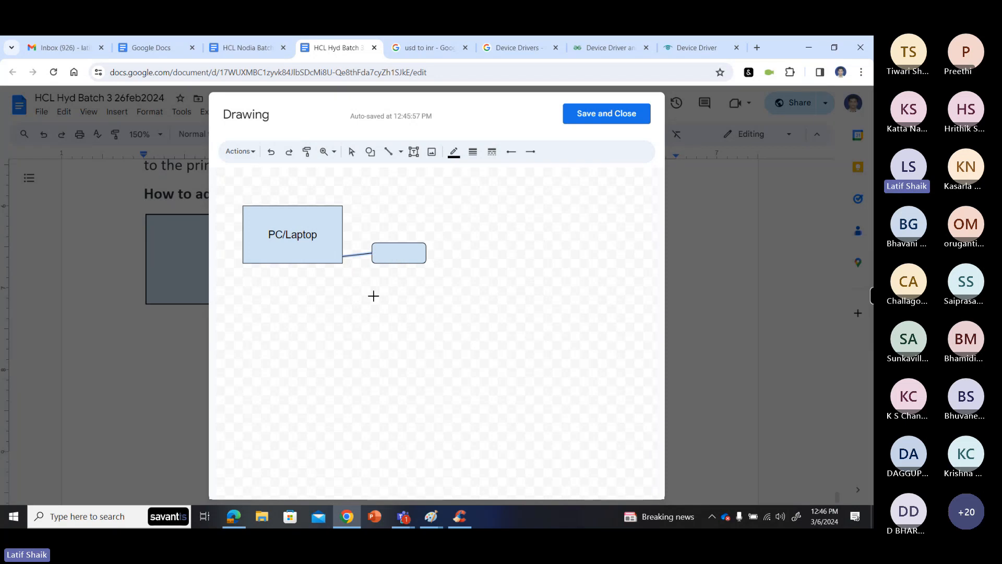
# - Add a tiny rounded-corner port shape on the left edge of the rounded rectangle, where the connecting line ends
pyautogui.click(401, 153)
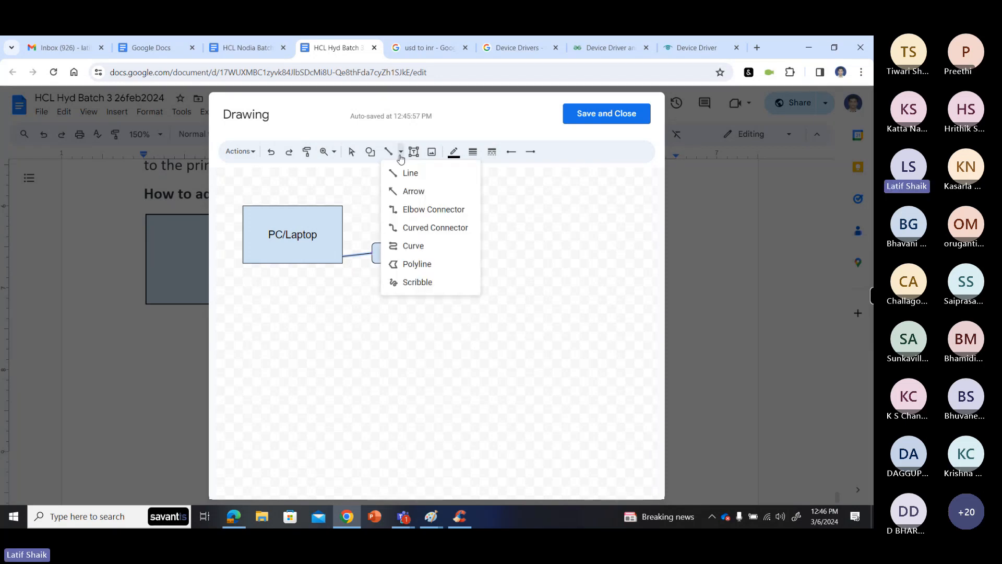
pyautogui.click(371, 151)
pyautogui.moveTo(404, 176)
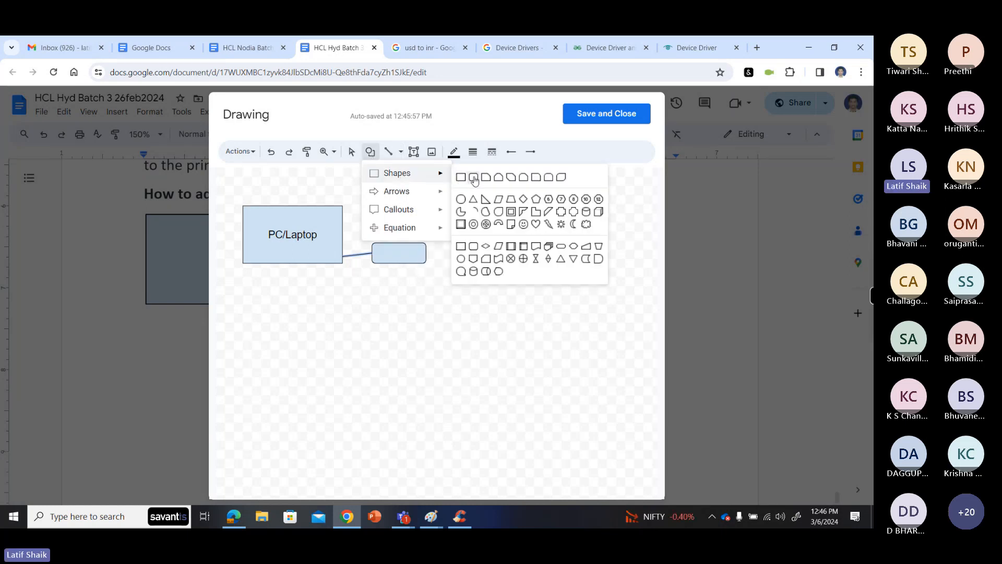
pyautogui.click(524, 180)
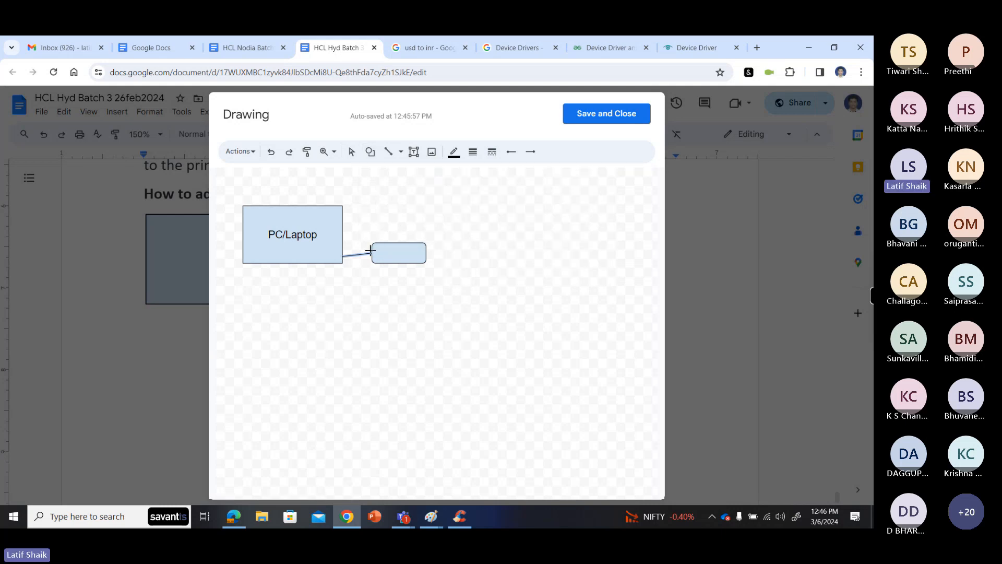
pyautogui.click(381, 290)
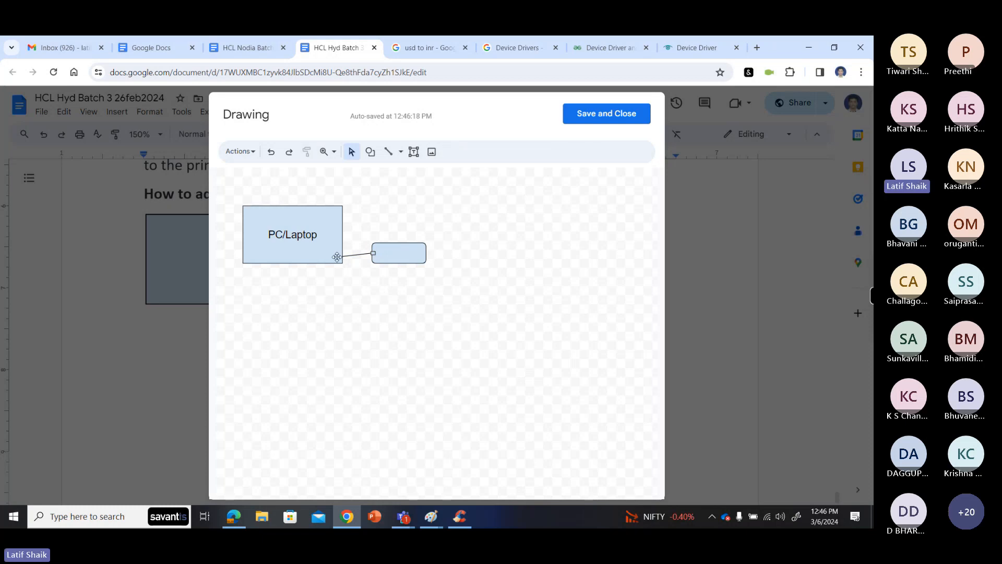
# - Draw a tiny upright rectangle as a port at the lower right corner of the PC/Laptop box, where the line starts
pyautogui.click(370, 151)
pyautogui.moveTo(390, 173)
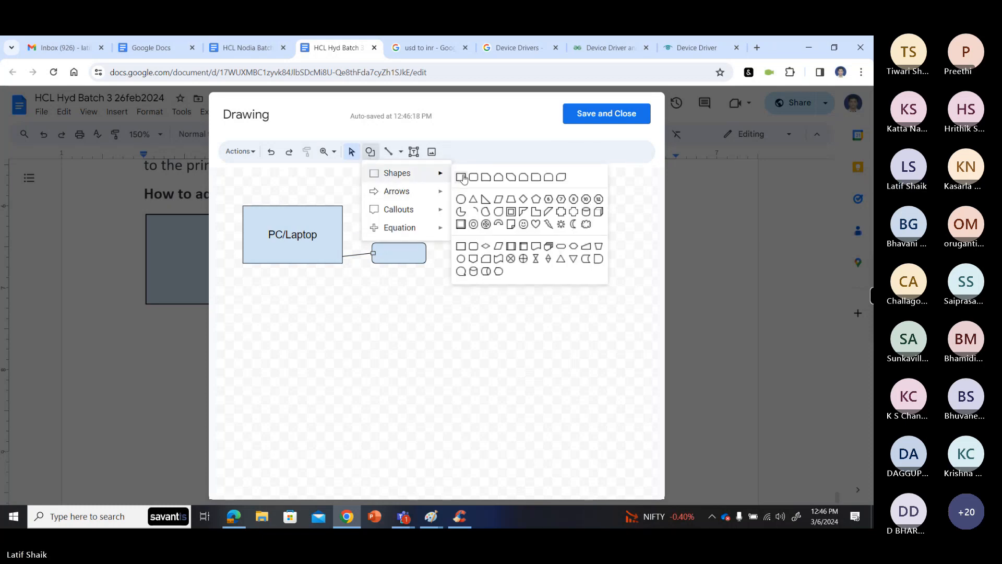
pyautogui.click(460, 176)
pyautogui.moveTo(340, 252); pyautogui.dragTo(343, 263)
pyautogui.click(348, 294)
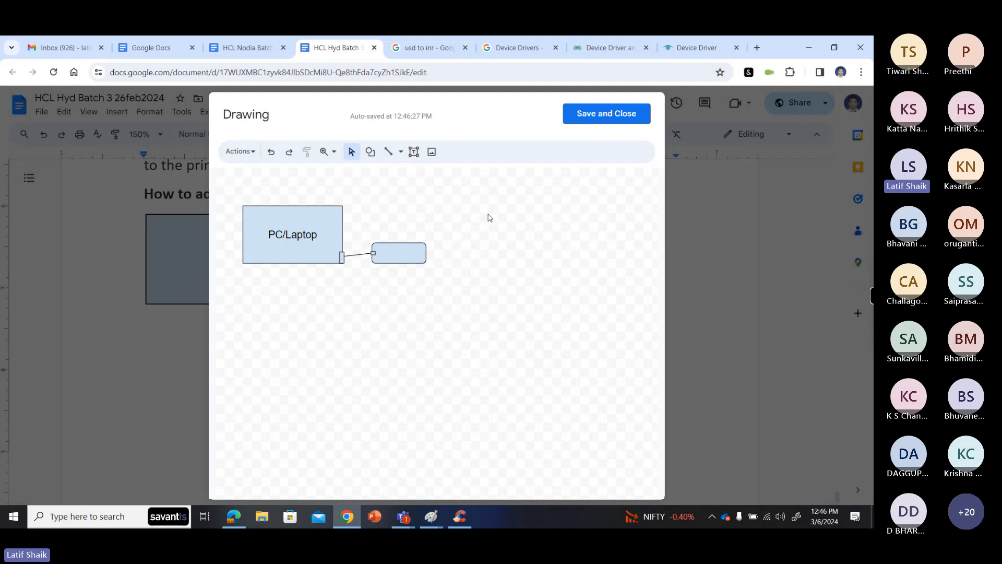
# - Label the rounded rectangle "Printer"
pyautogui.click(389, 256)
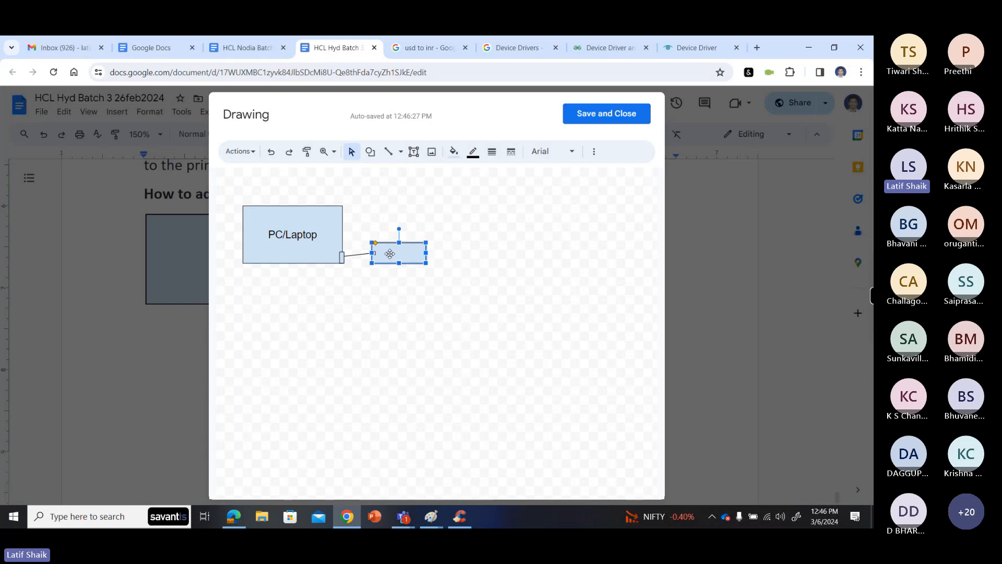
pyautogui.write('Printer')
pyautogui.click(407, 286)
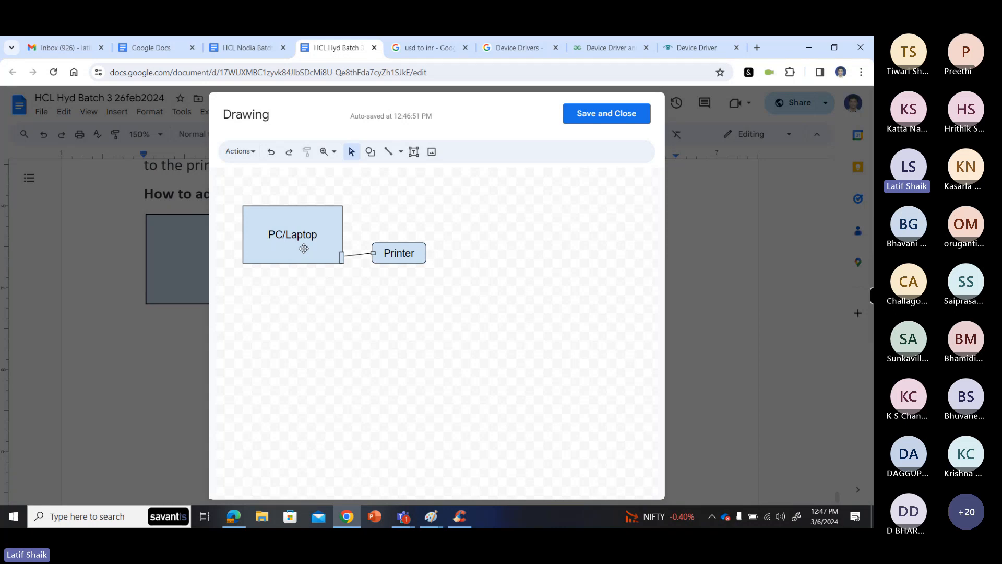
# - Add a narrow text box reading "Local Printer" above the Printer box, and save and close the drawing
pyautogui.click(413, 151)
pyautogui.click(362, 207)
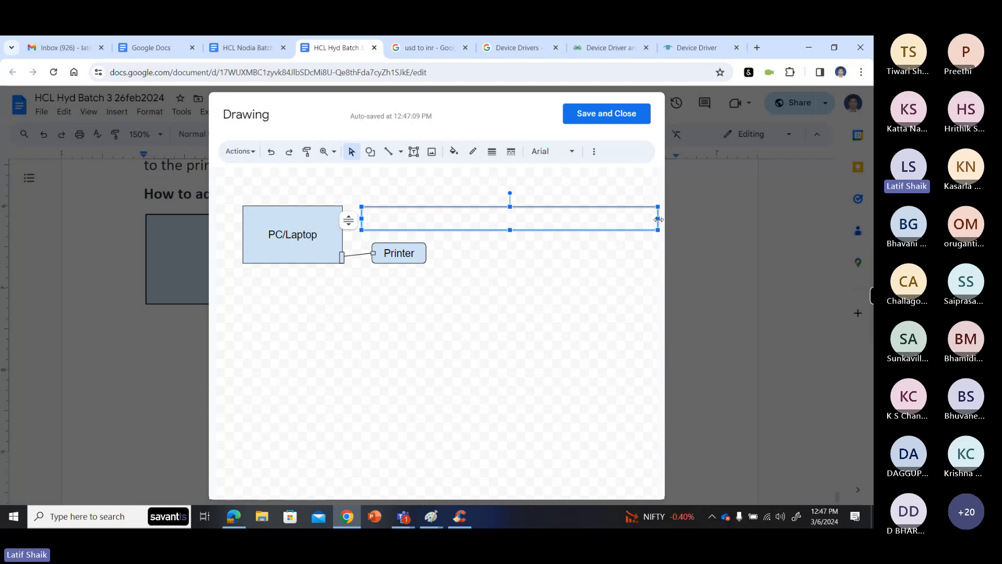
pyautogui.moveTo(552, 213); pyautogui.dragTo(440, 215)
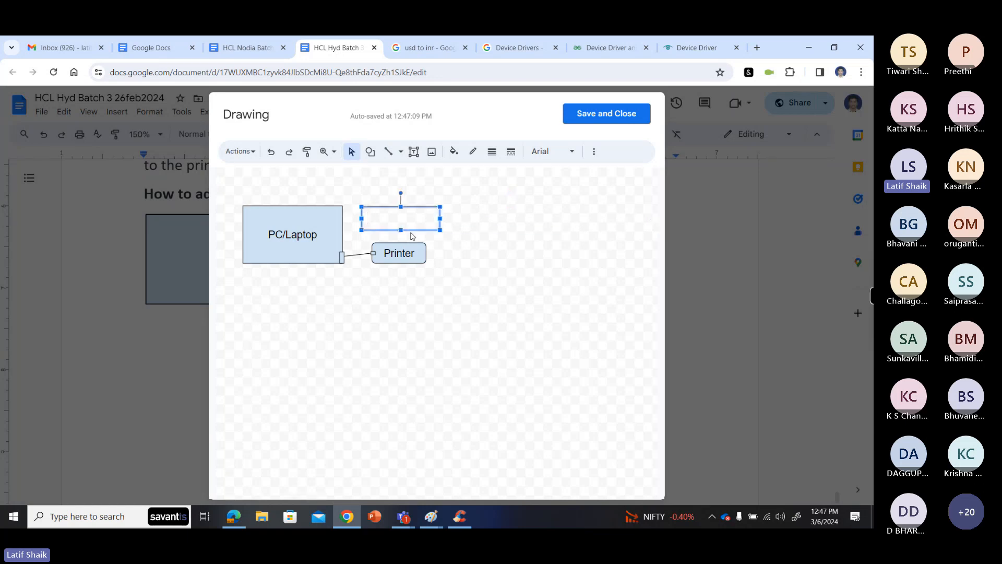
pyautogui.click(397, 226)
pyautogui.write('Local')
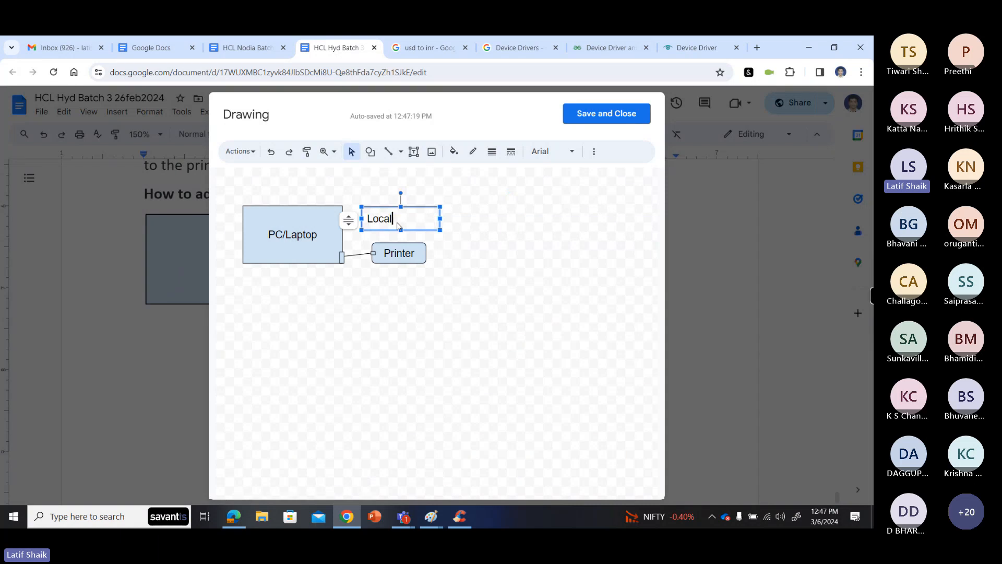
pyautogui.write(' Printer')
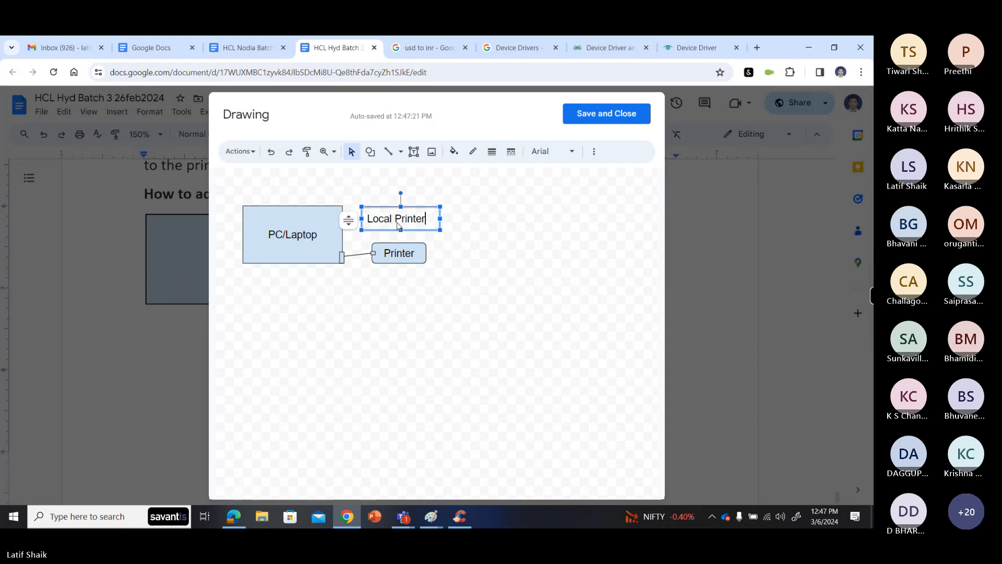
pyautogui.click(455, 263)
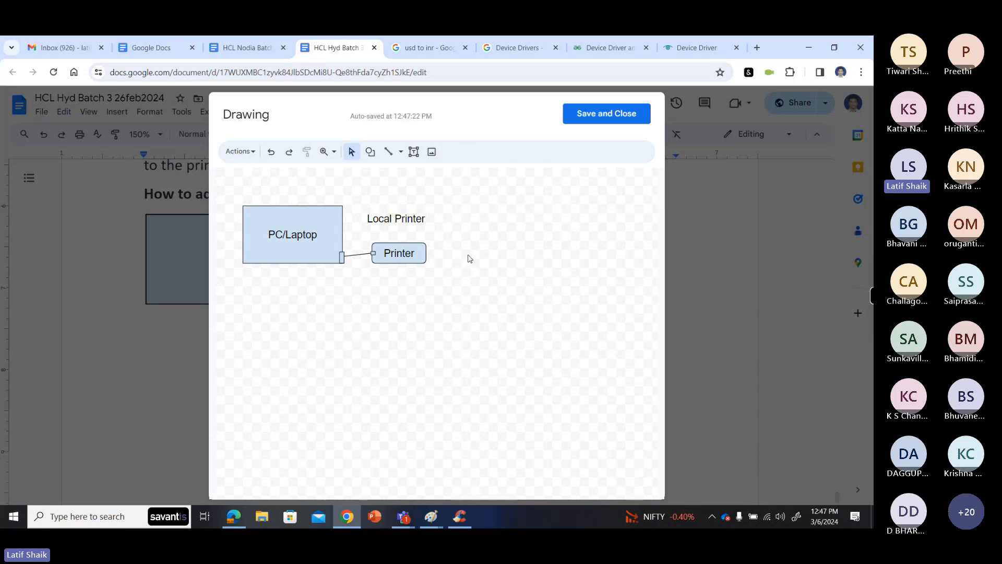
pyautogui.click(588, 113)
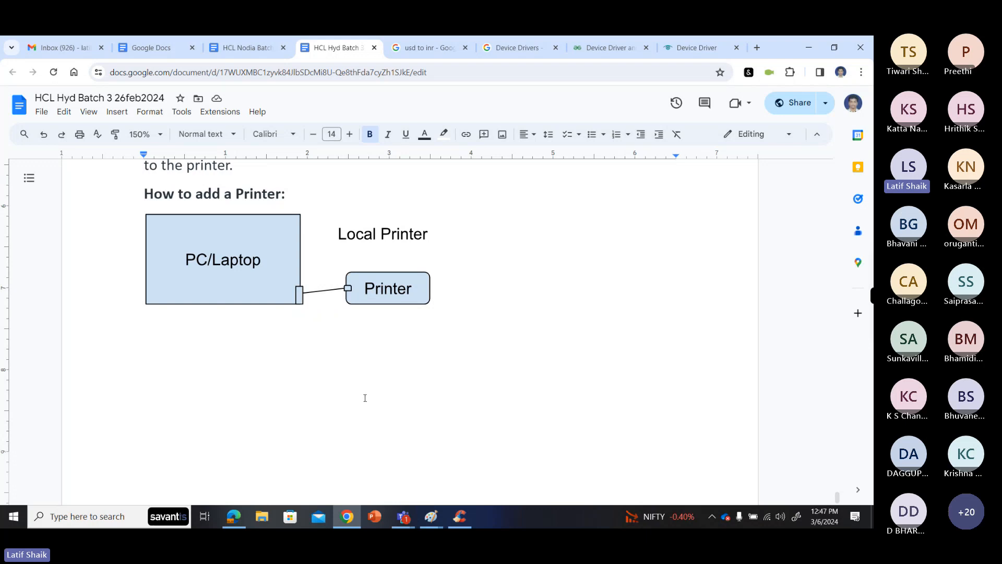
# - Start a numbered list below the drawing with the text "When we attach a printer to a pc/laptop"
pyautogui.press('Return')
pyautogui.write('1. ')
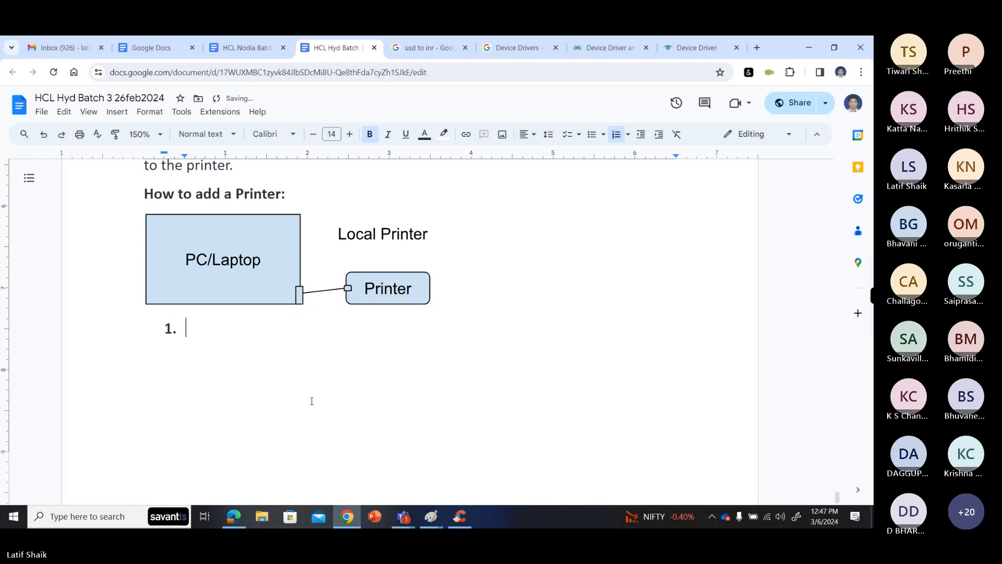
pyautogui.write('we')
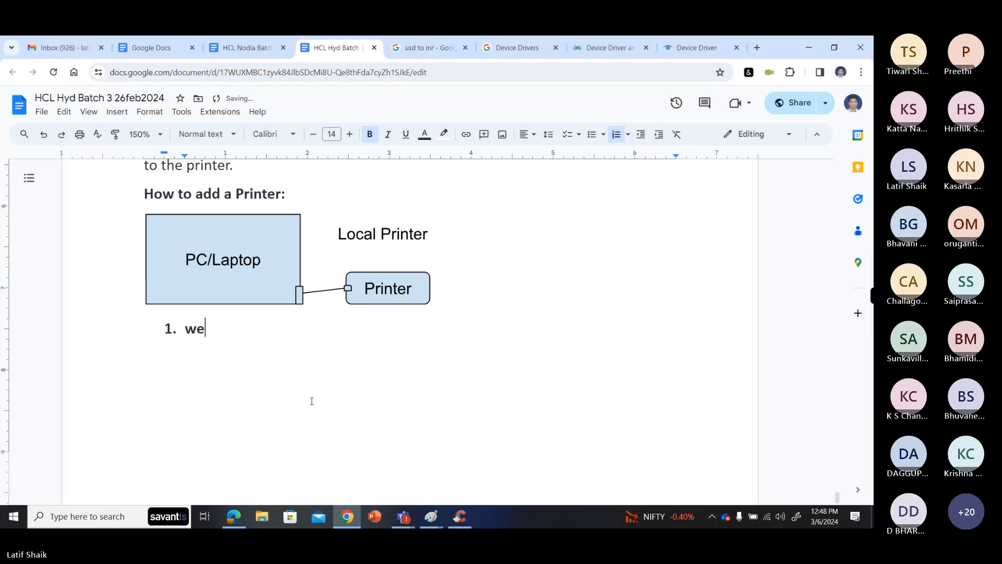
pyautogui.press('BackSpace')
pyautogui.write('hen ')
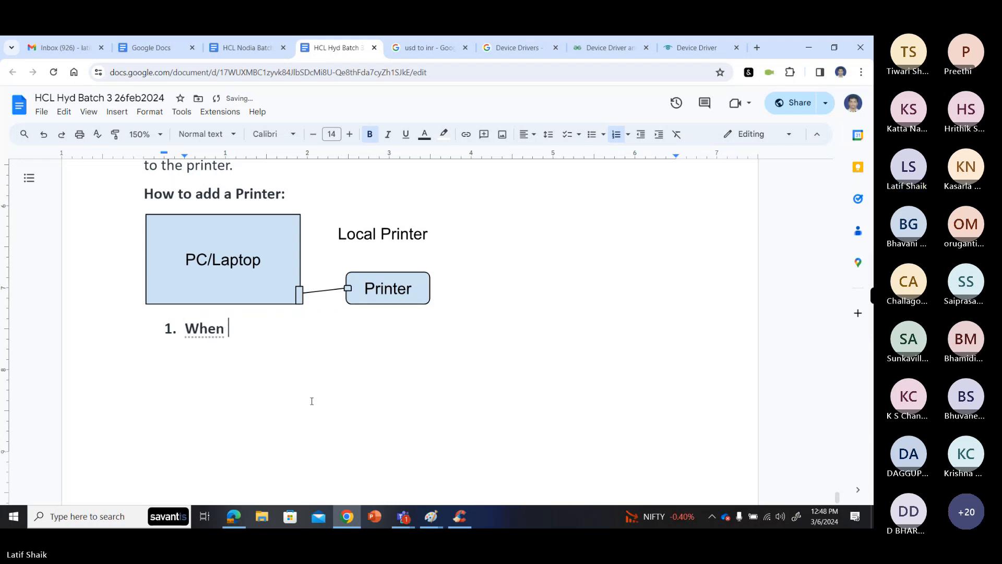
pyautogui.write('we attach')
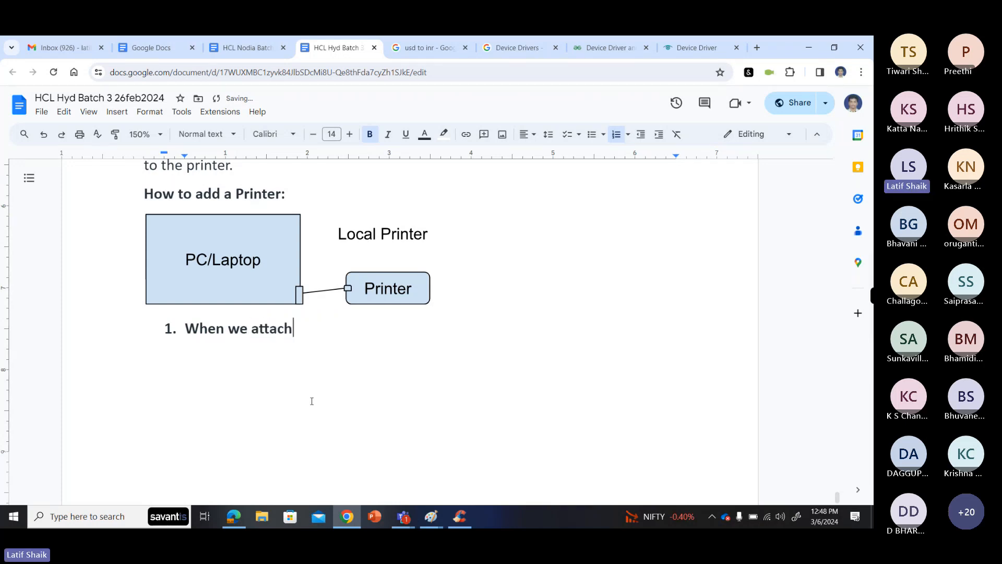
pyautogui.write(' a printer ')
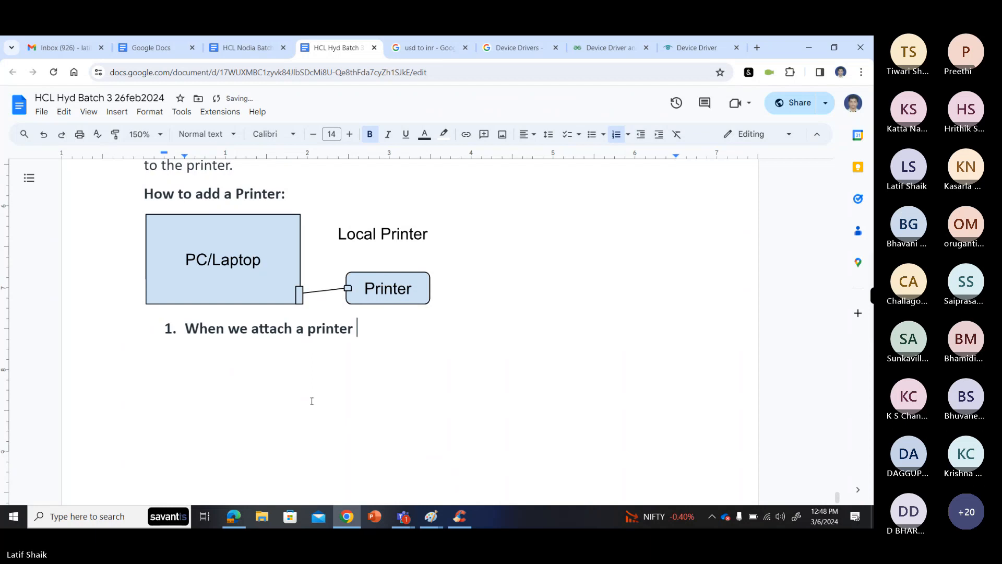
pyautogui.write('to a p')
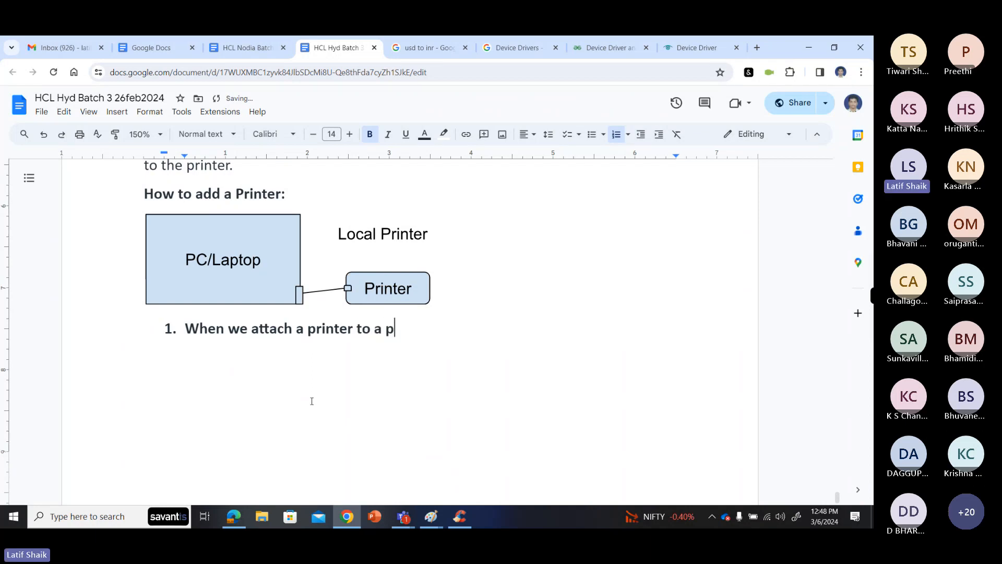
pyautogui.write('c/laptop, s')
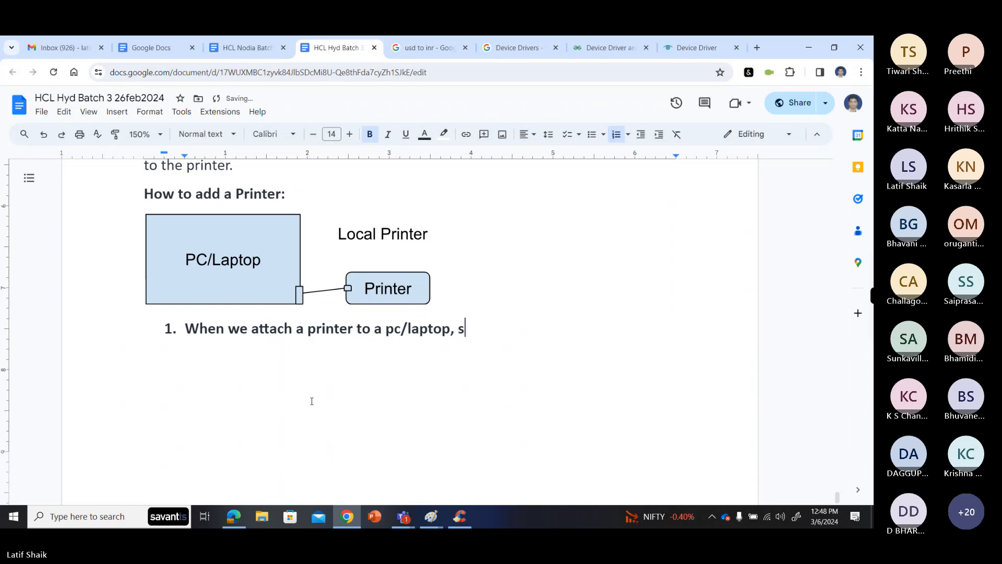
pyautogui.write('ystem s')
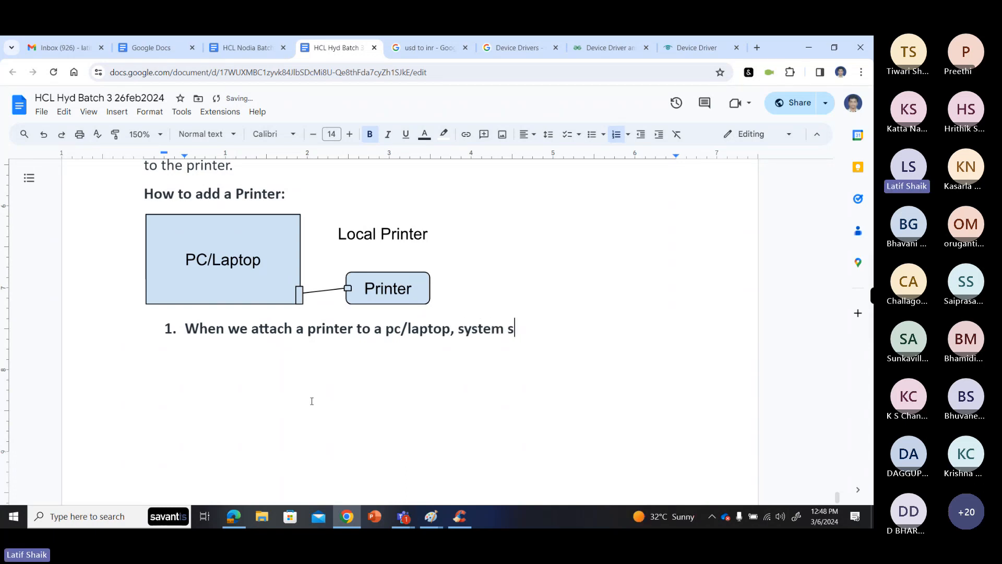
# - Complete list item 1 with ", system detect a device is attached." and start a second list item
pyautogui.press('BackSpace')
pyautogui.write('de')
pyautogui.write('te')
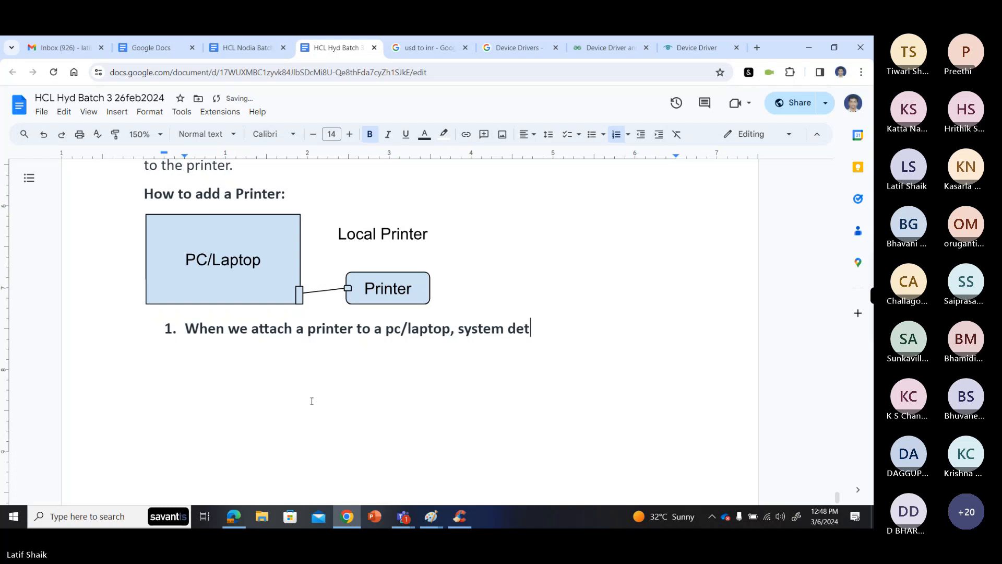
pyautogui.write('ct a device')
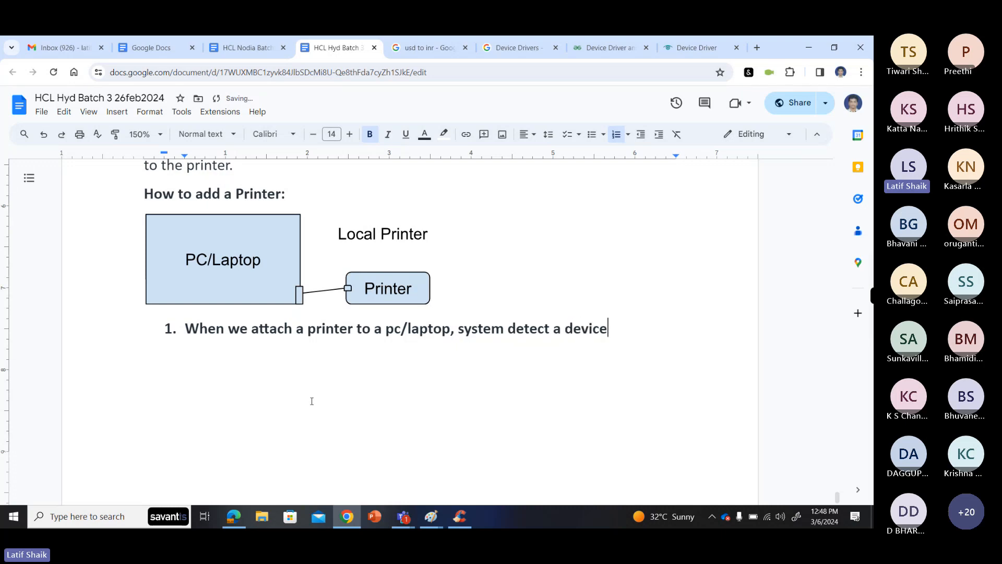
pyautogui.write(' is attached')
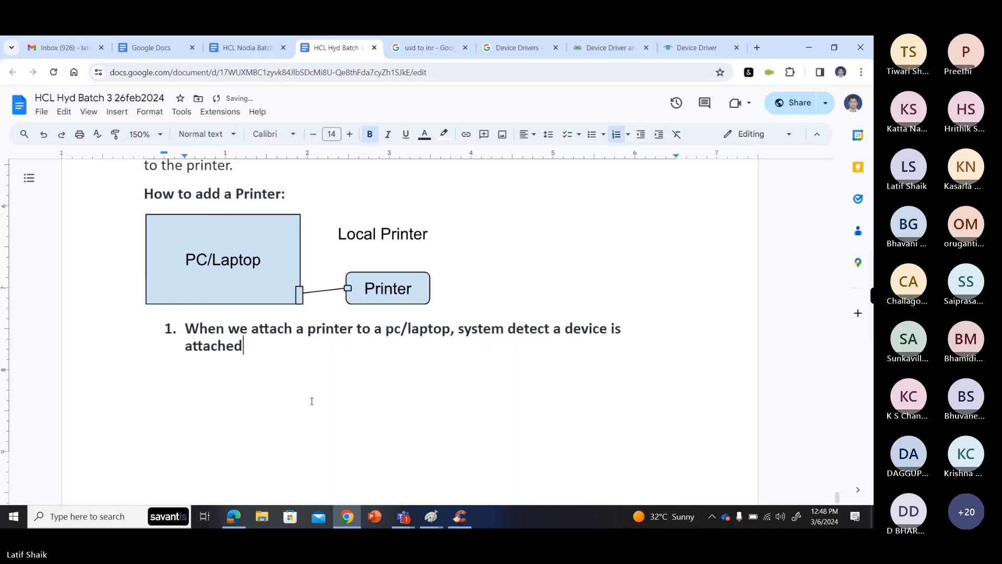
pyautogui.write('.')
pyautogui.press('Return')
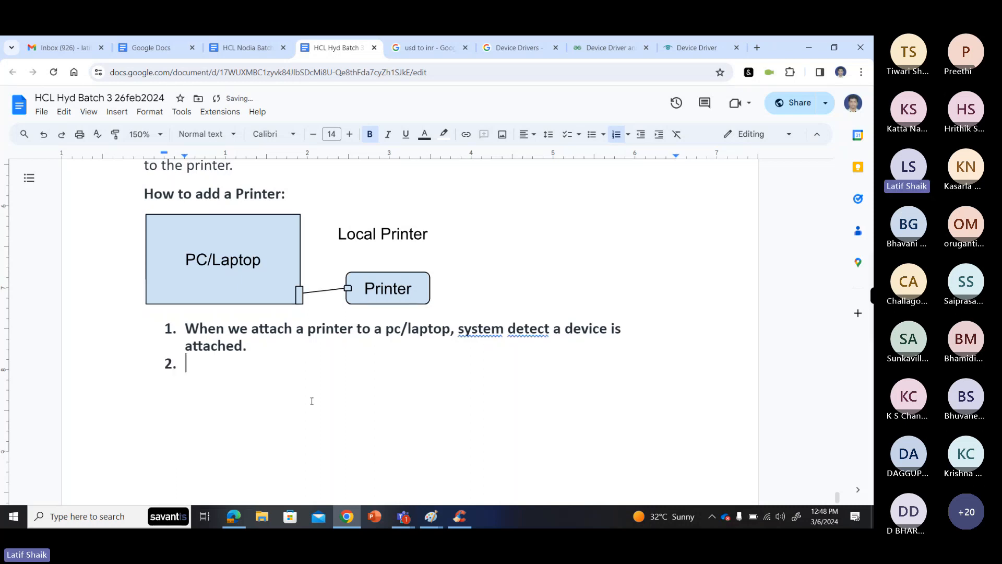
# - Apply the suggested correction "detects that" in list item 1 and return to the empty list item 2
pyautogui.click(552, 332)
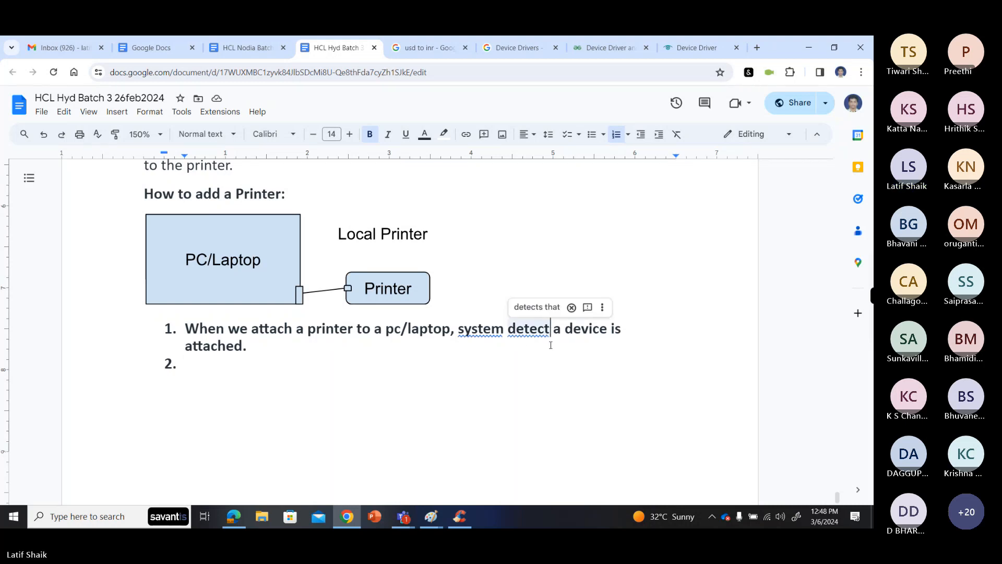
pyautogui.click(537, 307)
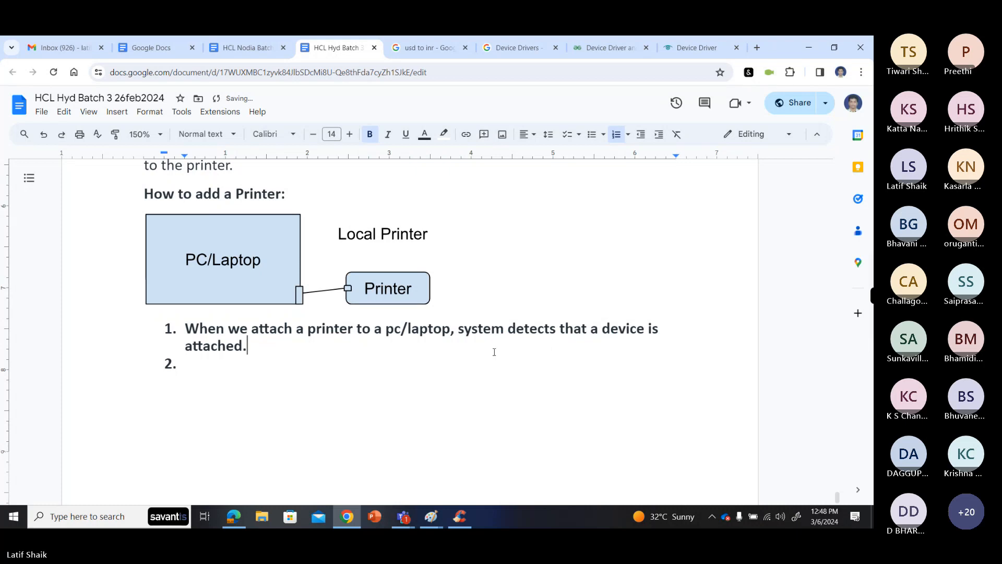
pyautogui.click(245, 380)
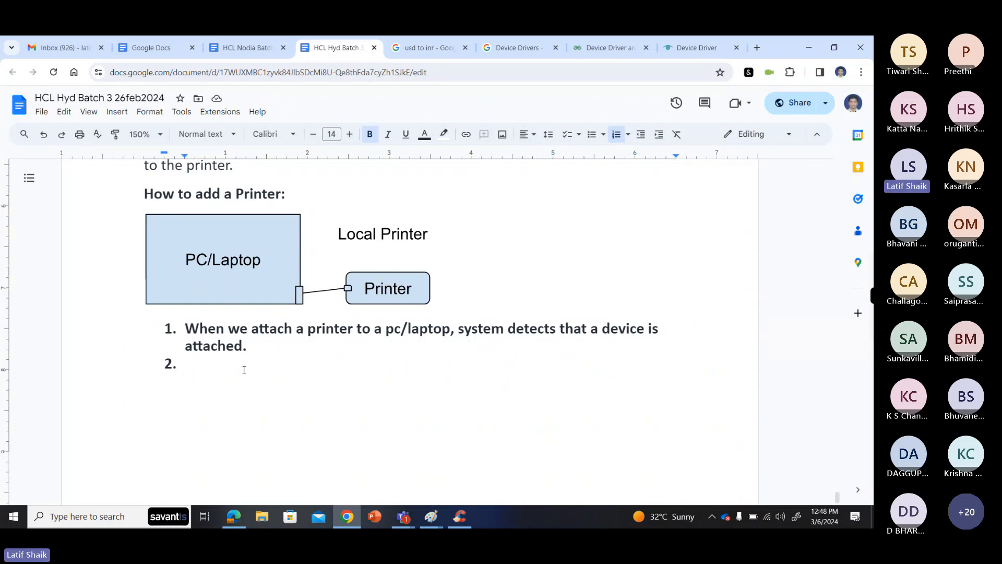
# - Write "If OS had the device(printer) related drivers" as the text of list item 2
pyautogui.write('If Os')
pyautogui.press('BackSpace')
pyautogui.write('S ')
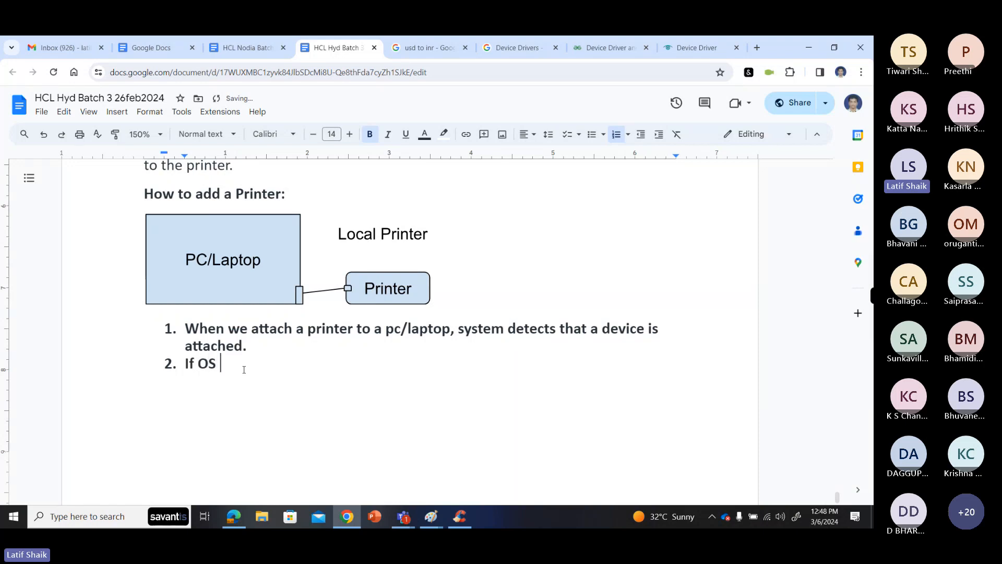
pyautogui.write('had ')
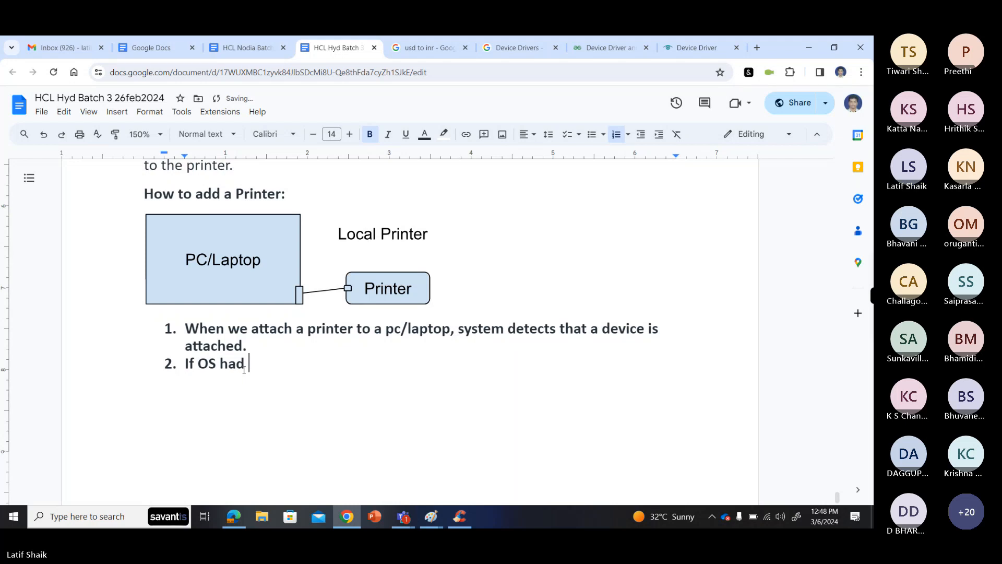
pyautogui.write('th')
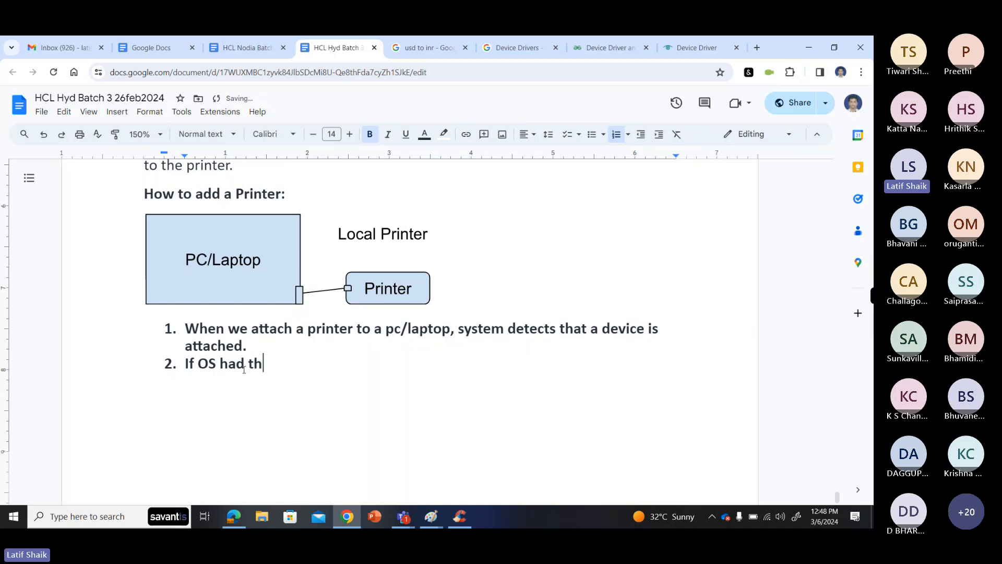
pyautogui.write('e device(printer')
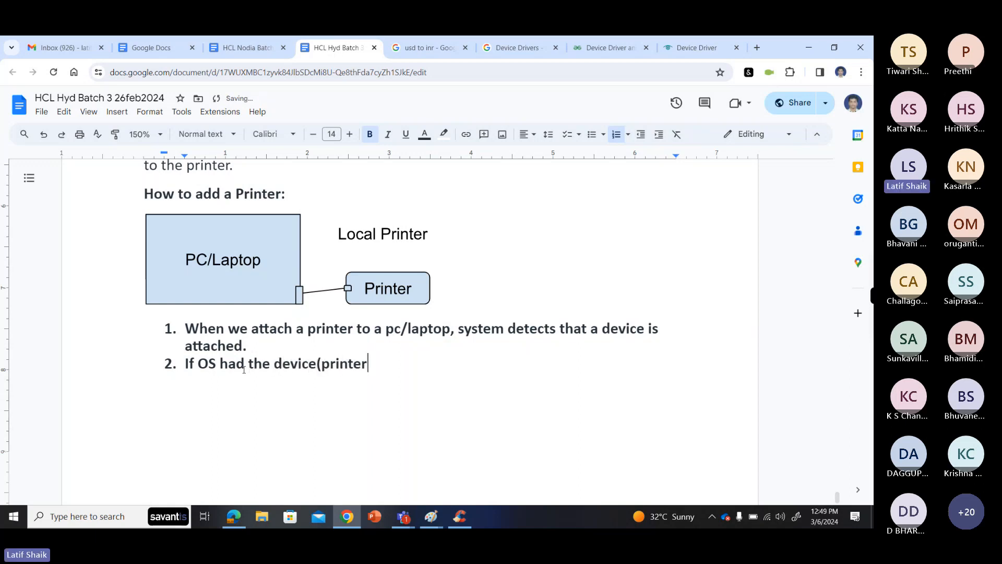
pyautogui.write(') related drives')
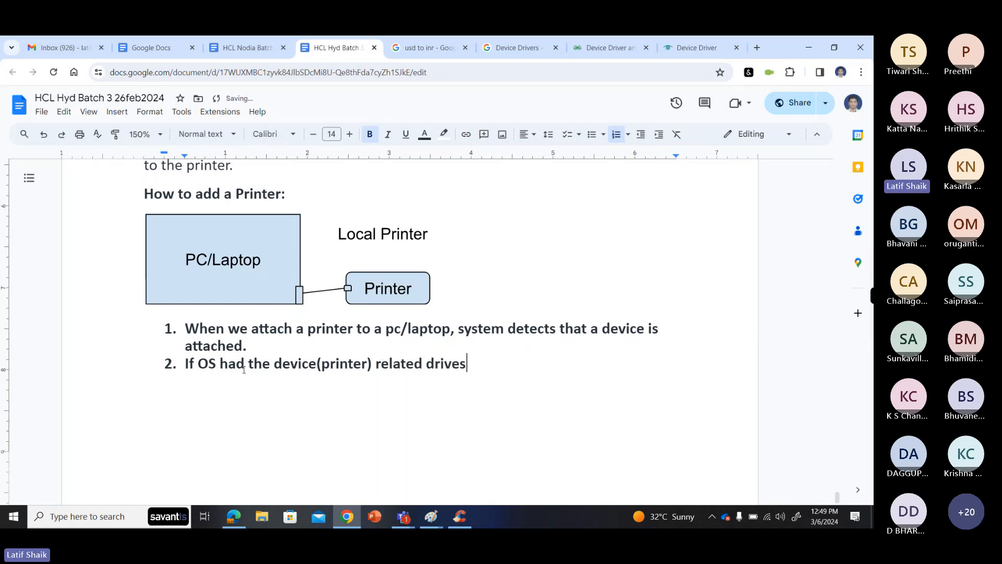
pyautogui.press('BackSpace')
pyautogui.press('BackSpace')
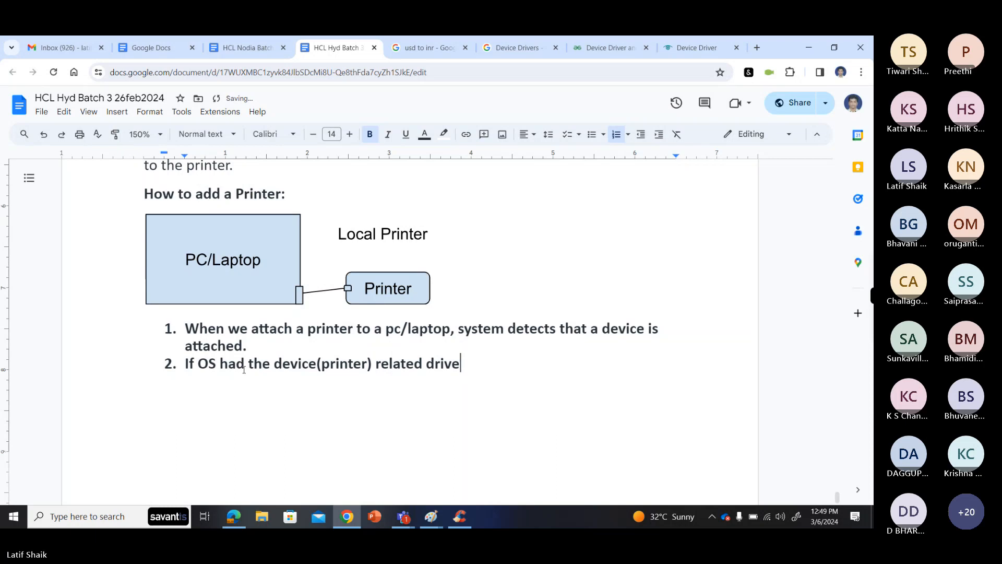
pyautogui.write('rs')
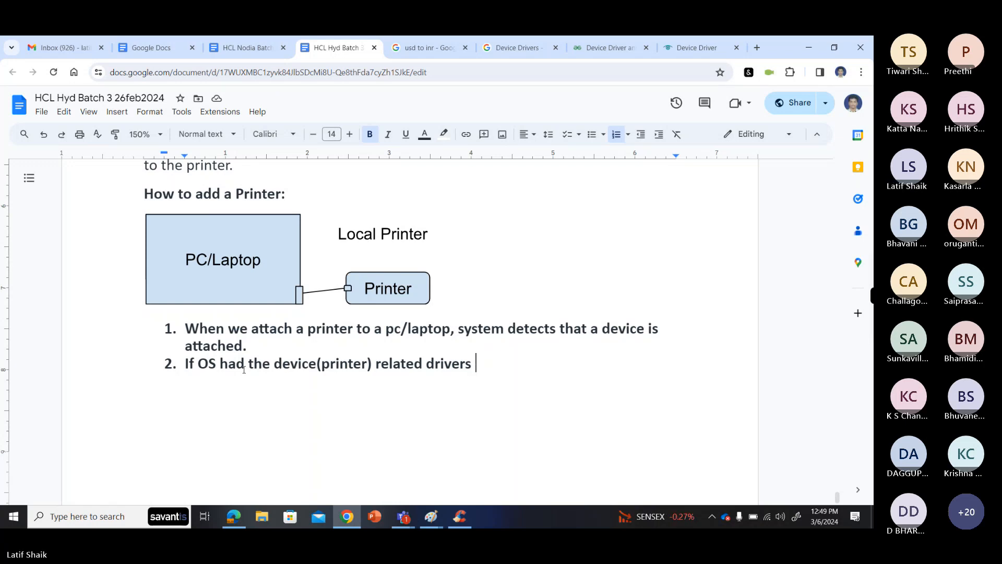
pyautogui.write('inso')
pyautogui.press('BackSpace')
pyautogui.press('BackSpace')
pyautogui.press('BackSpace')
pyautogui.press('BackSpace')
pyautogui.press('BackSpace')
# - Change "had" to "has" in list item 2
pyautogui.click(244, 365)
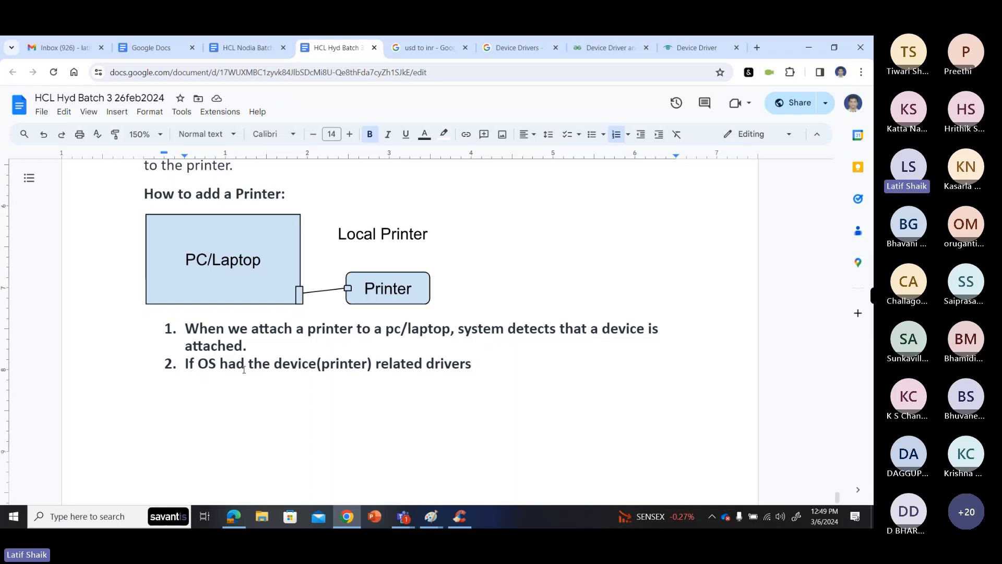
pyautogui.press('BackSpace')
pyautogui.write('s')
# - Continue list item 2 after "drivers" with ", it automatically install and you can work with the printer" and start a third list item
pyautogui.click(469, 364)
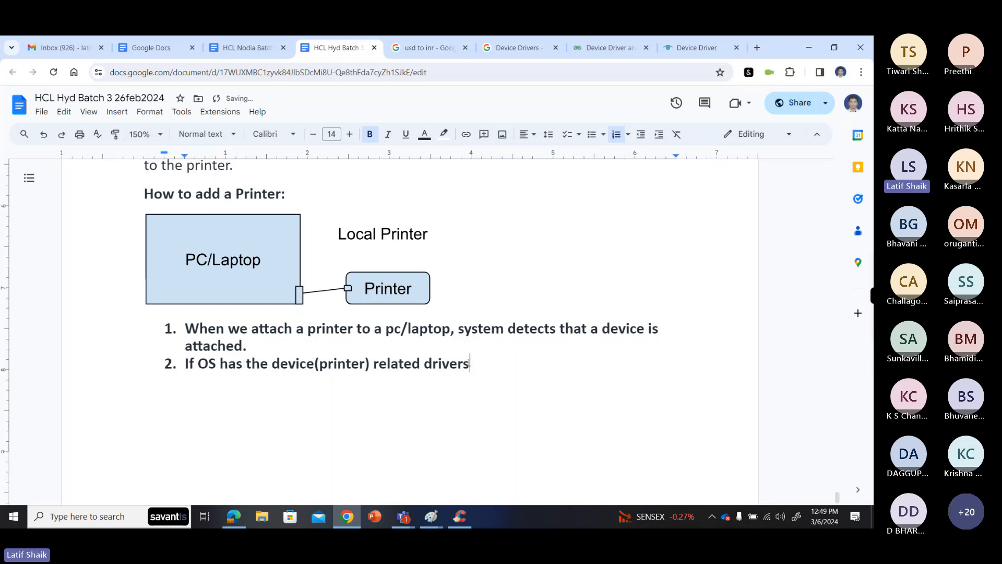
pyautogui.write(', it')
pyautogui.write('automati')
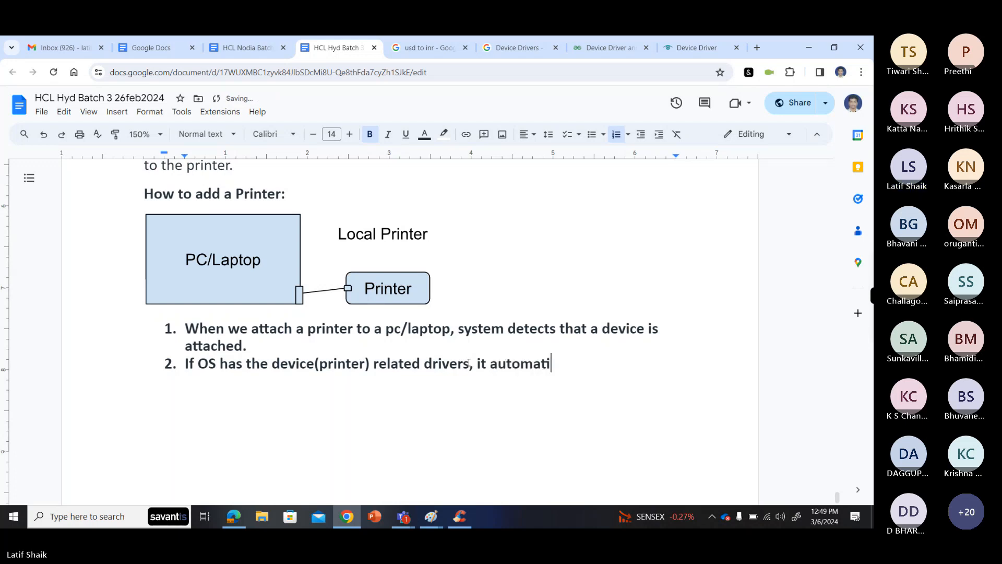
pyautogui.write('cally install')
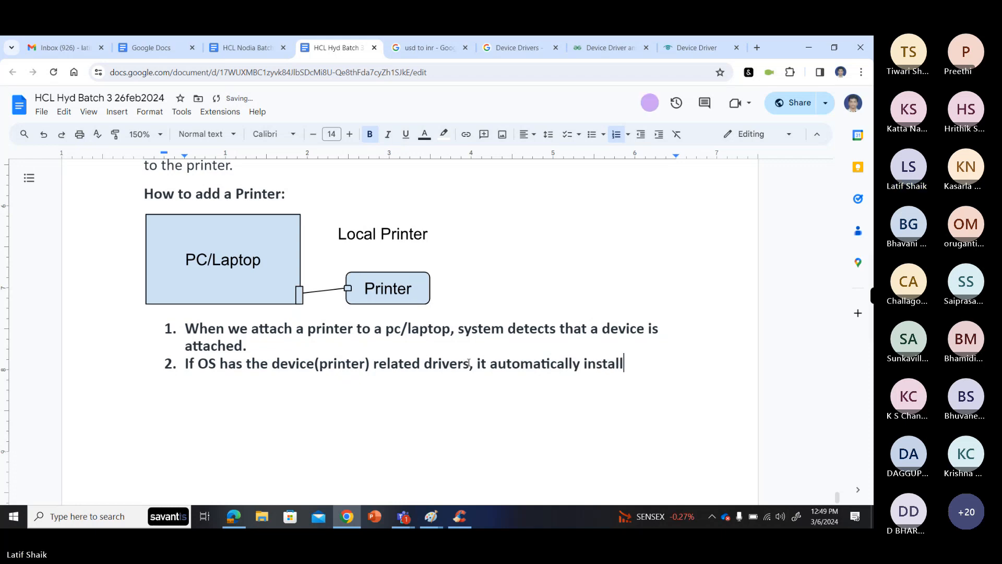
pyautogui.write(' and you')
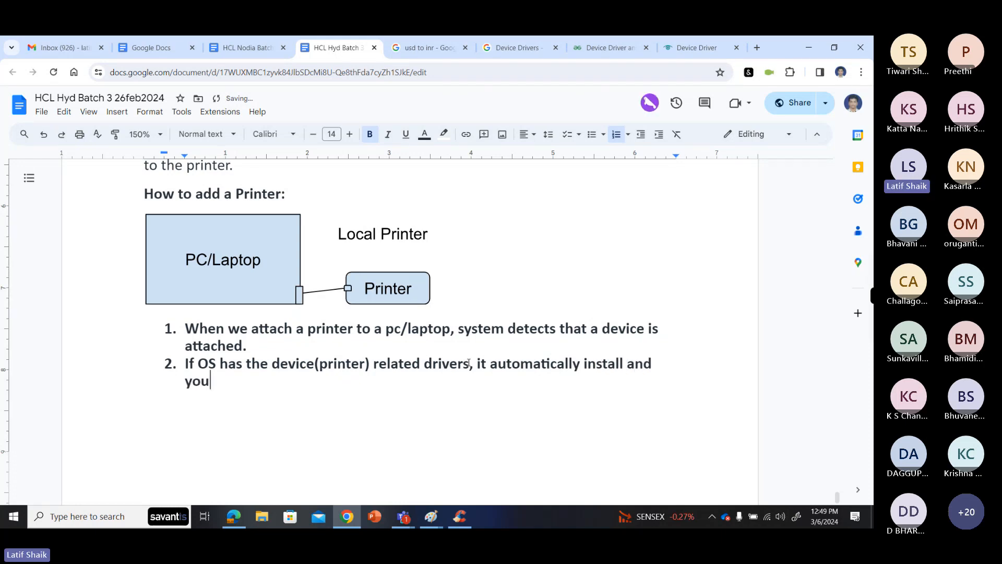
pyautogui.write(' can ')
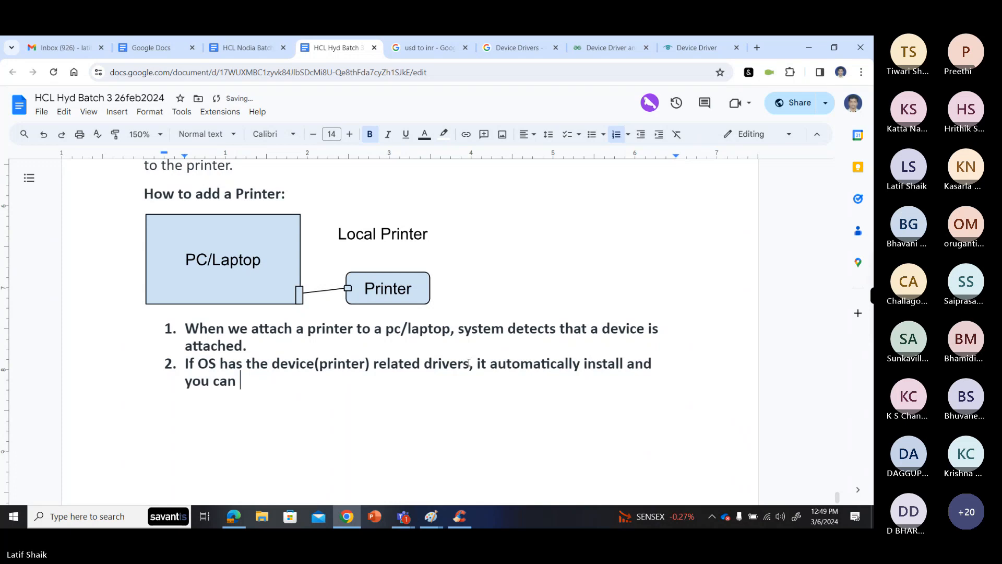
pyautogui.write('work with the p')
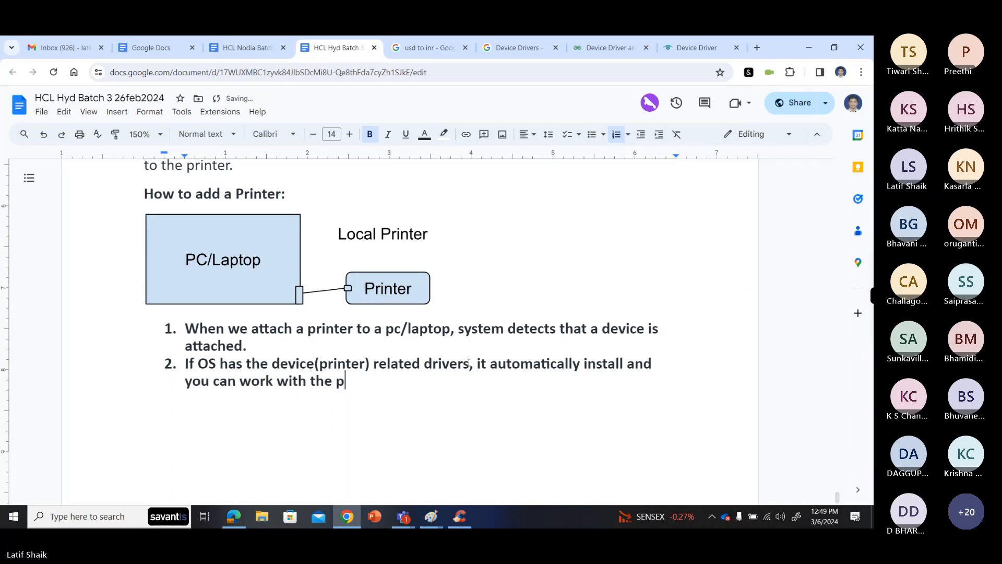
pyautogui.write('rinter')
pyautogui.press('Return')
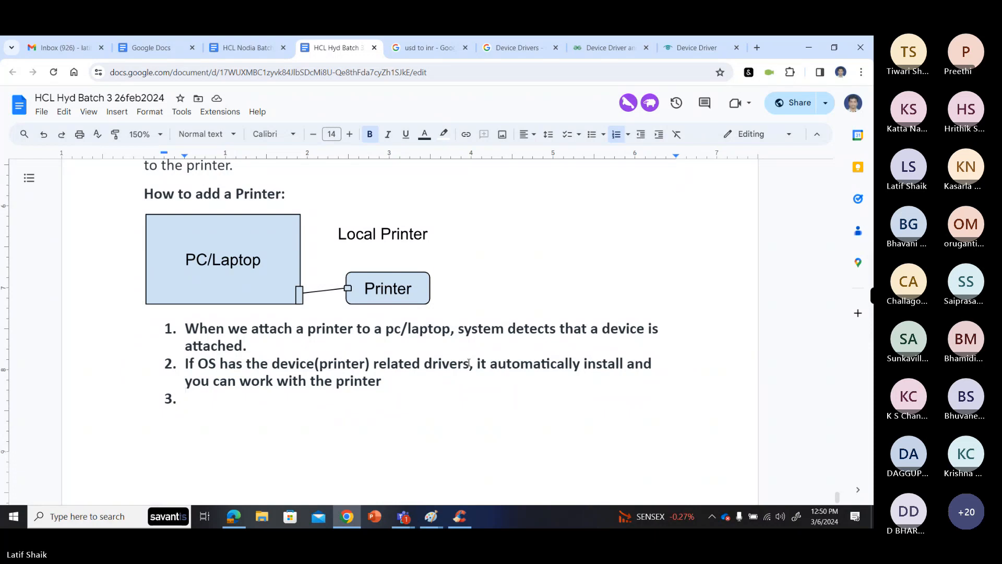
# - Insert "load, so" before "you can work with the printer" in list item 2
pyautogui.click(657, 362)
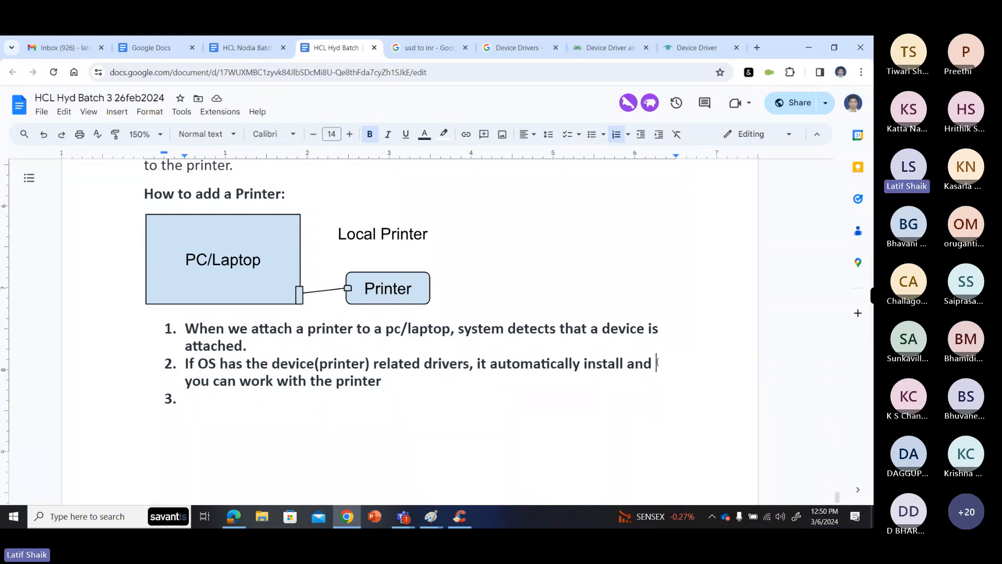
pyautogui.write('loa')
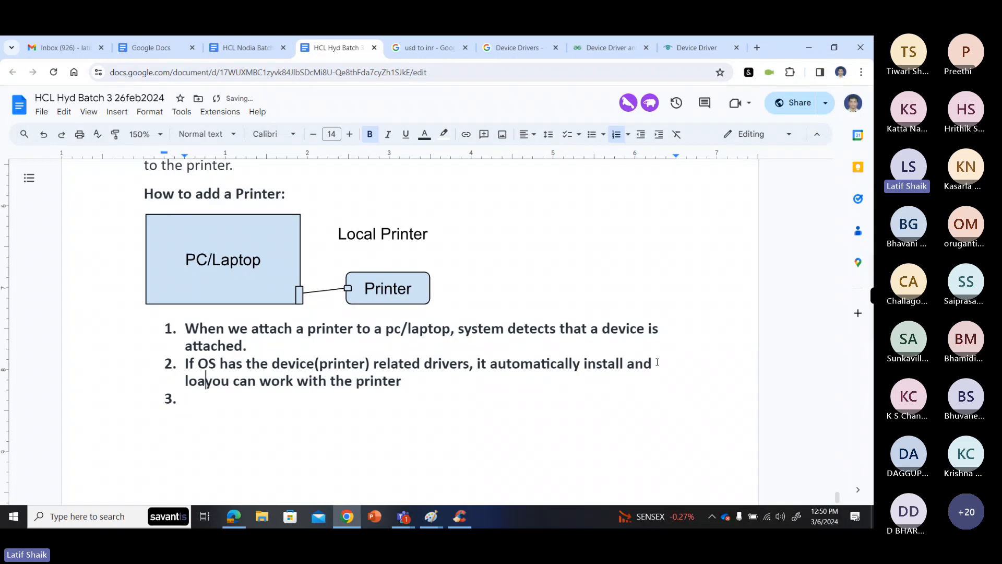
pyautogui.write('d, so')
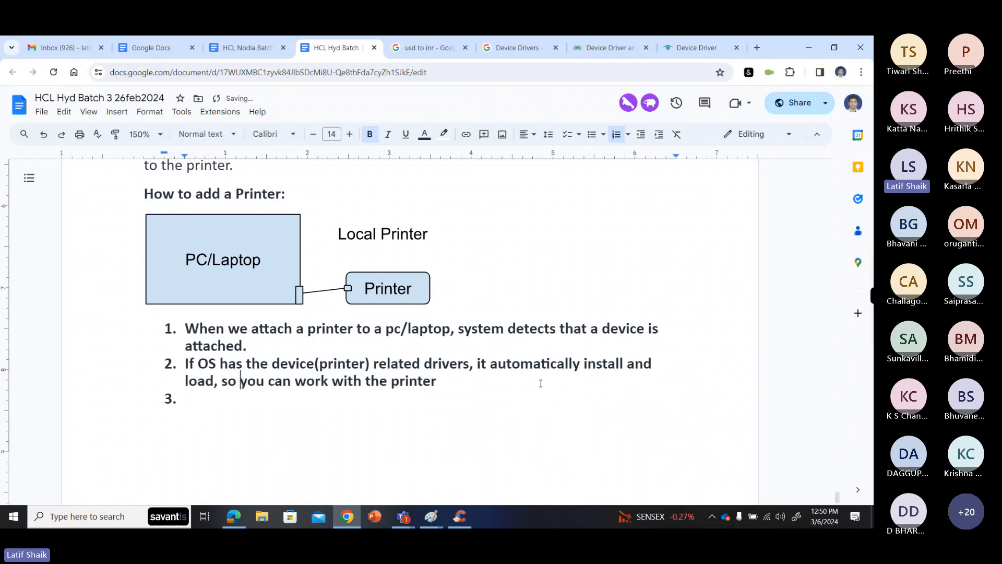
# - Begin the text of list item 3 with "If OS"
pyautogui.click(361, 403)
pyautogui.write('If OS')
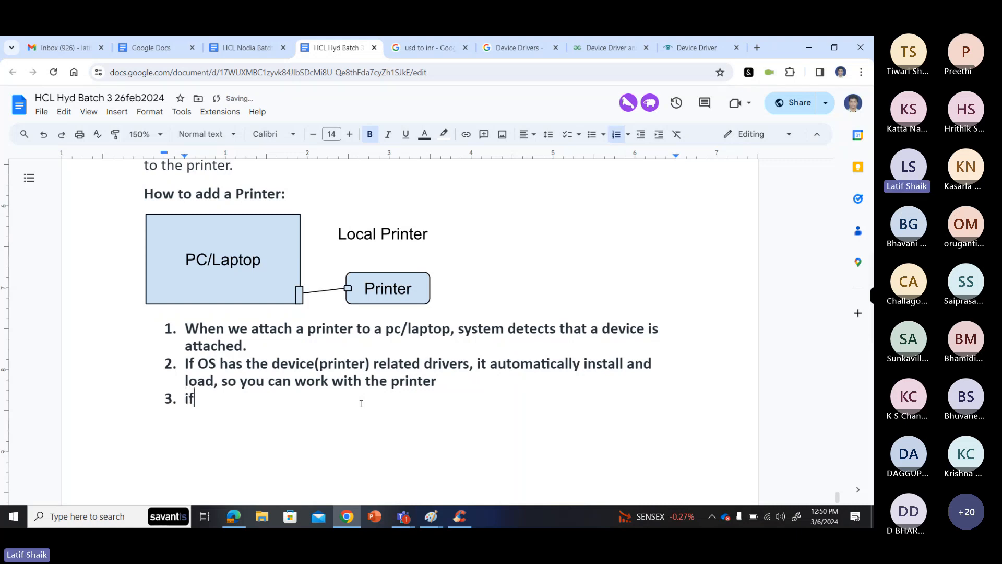